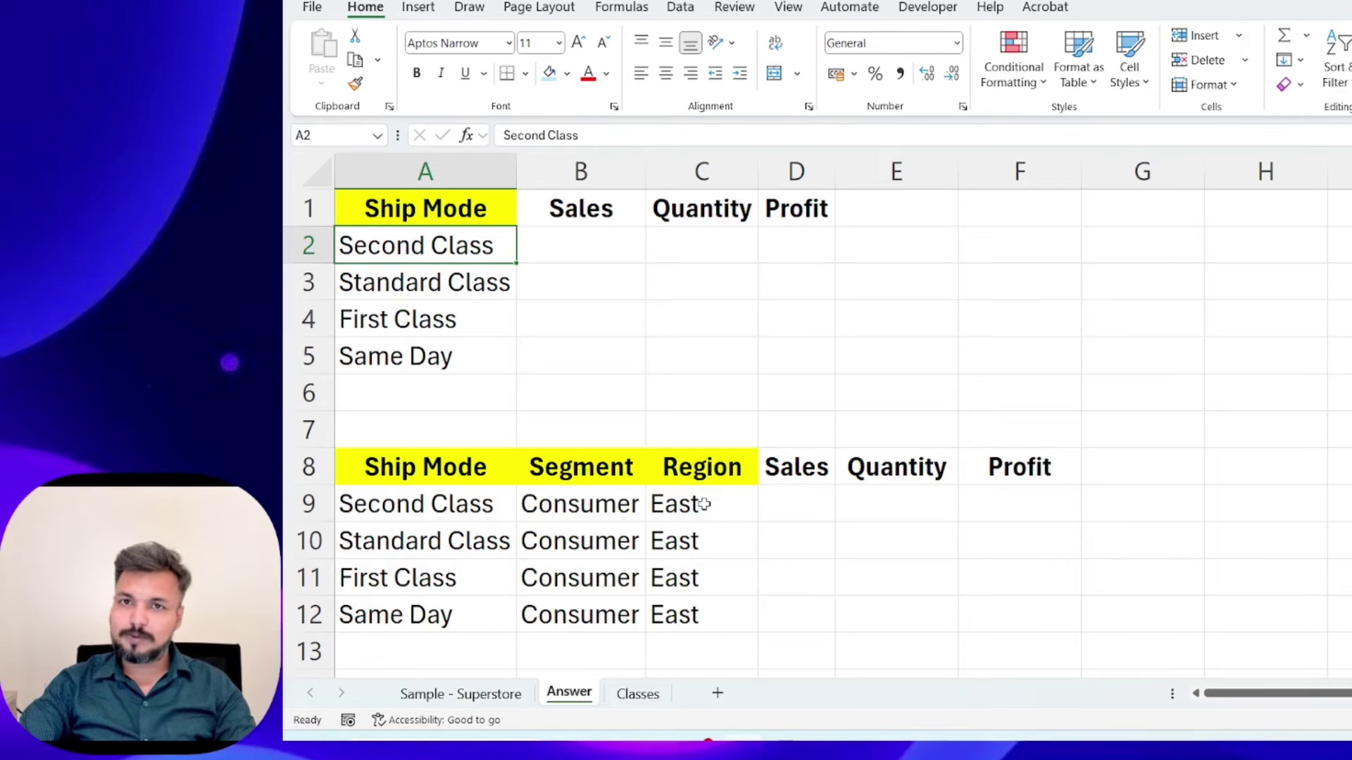
- Examine the Sample - Superstore sheet from its header row down to its last record
left_click(459, 693)
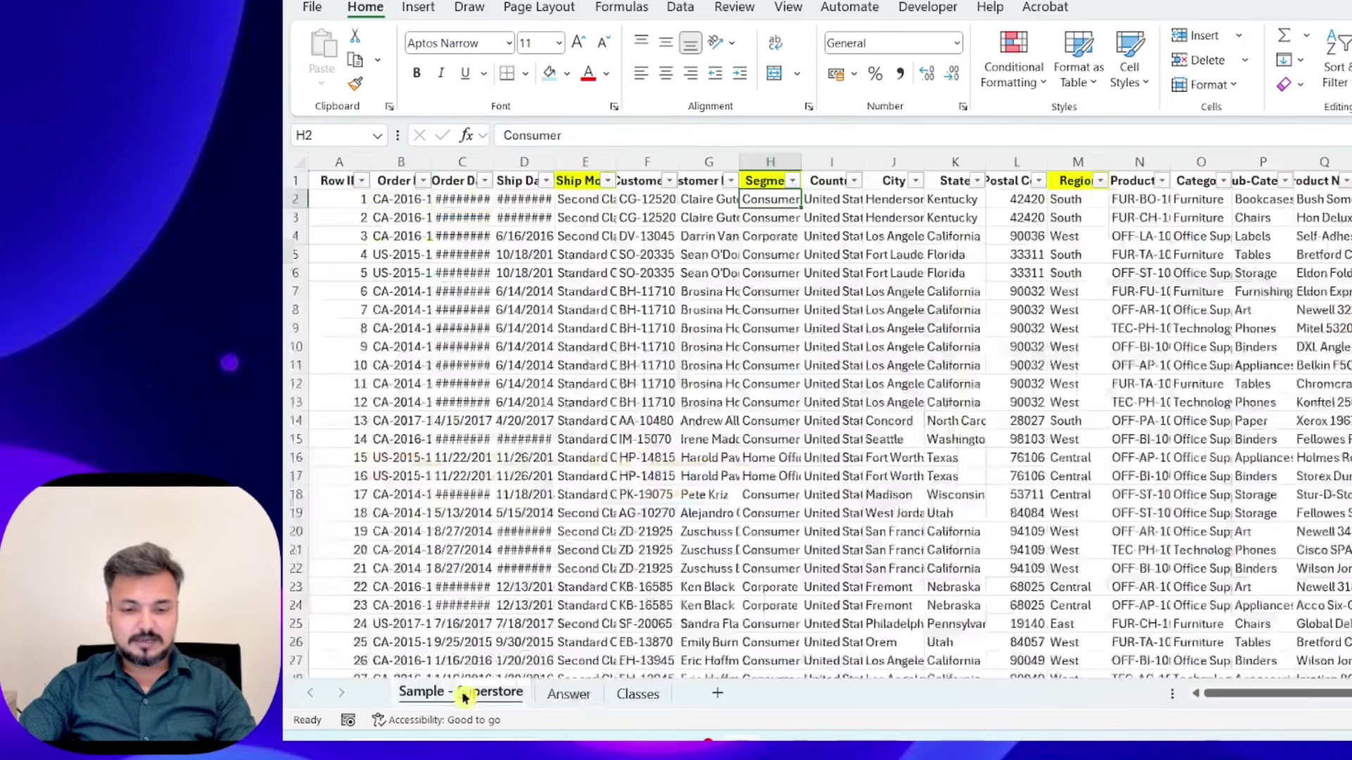
left_click(461, 421)
key("ctrl+Up")
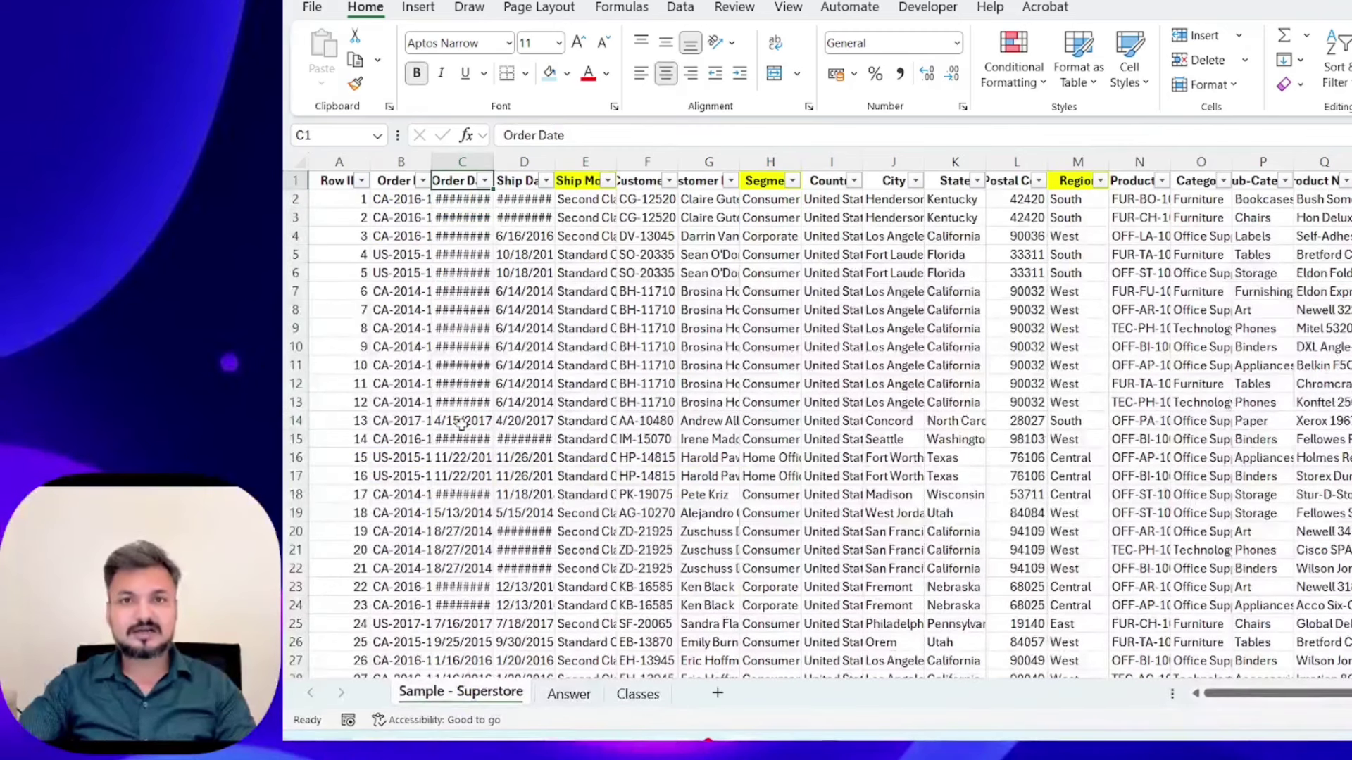
key("Left")
key("Left")
key("ctrl+Down")
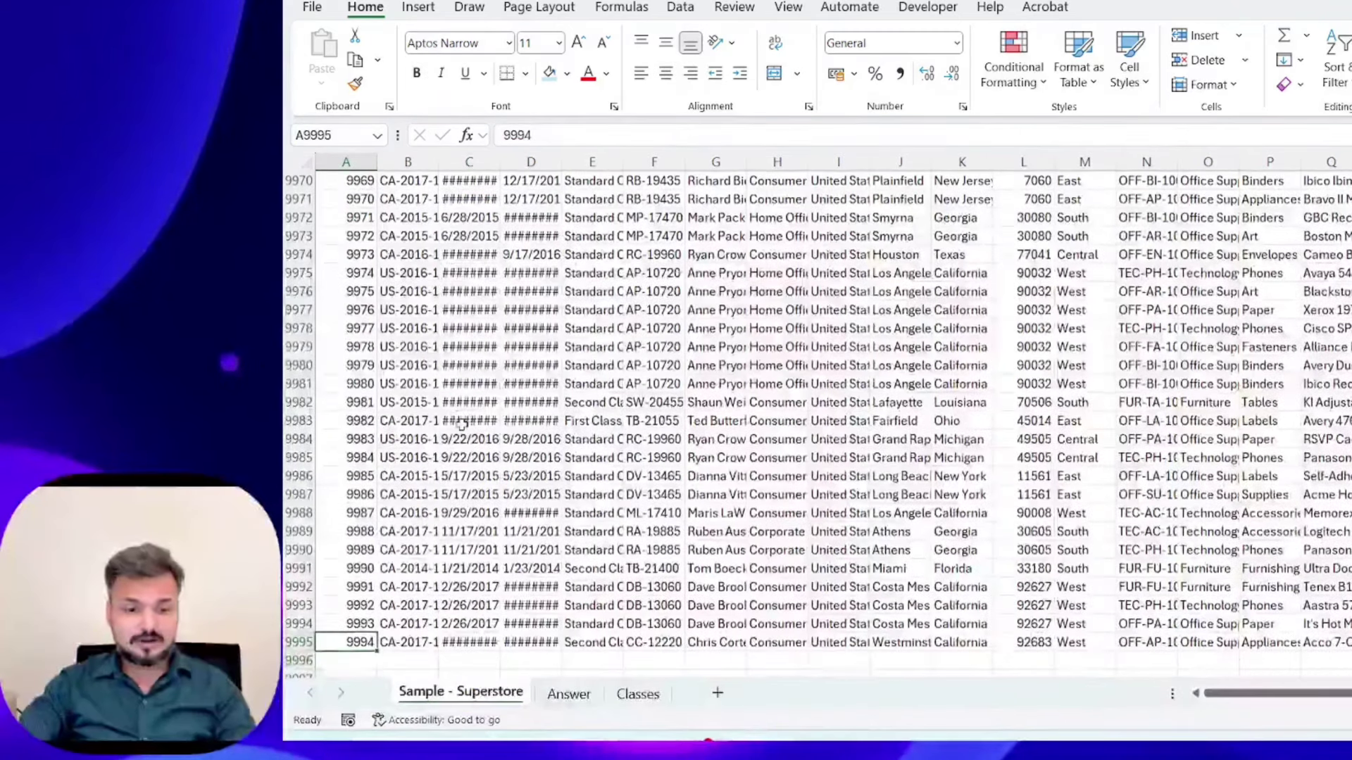
key("ctrl+Up")
key("Down")
key("Down")
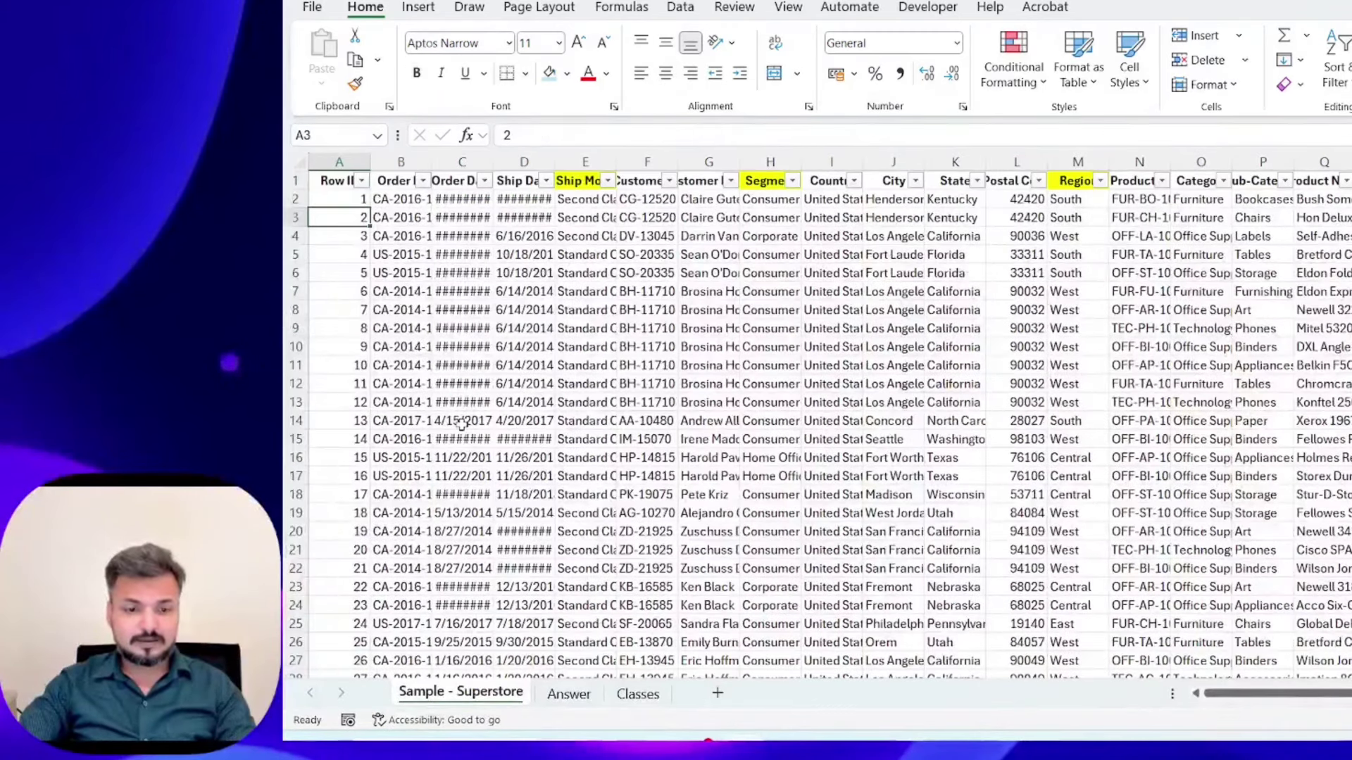
- Review the upper Ship Mode table on the Answer sheet, with its Sales, Quantity and Profit columns, against the Superstore data
left_click(567, 695)
key("Right")
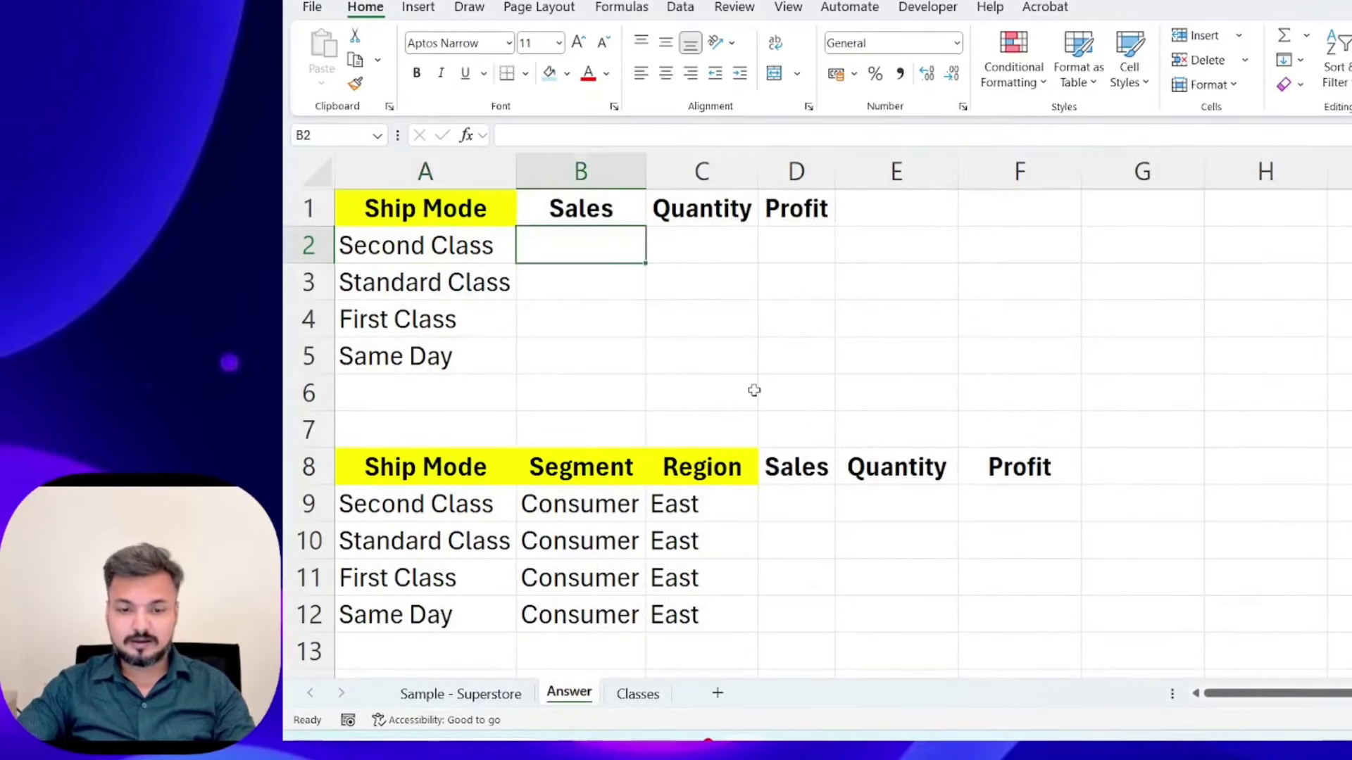
key("Right")
key("Left")
key("Left")
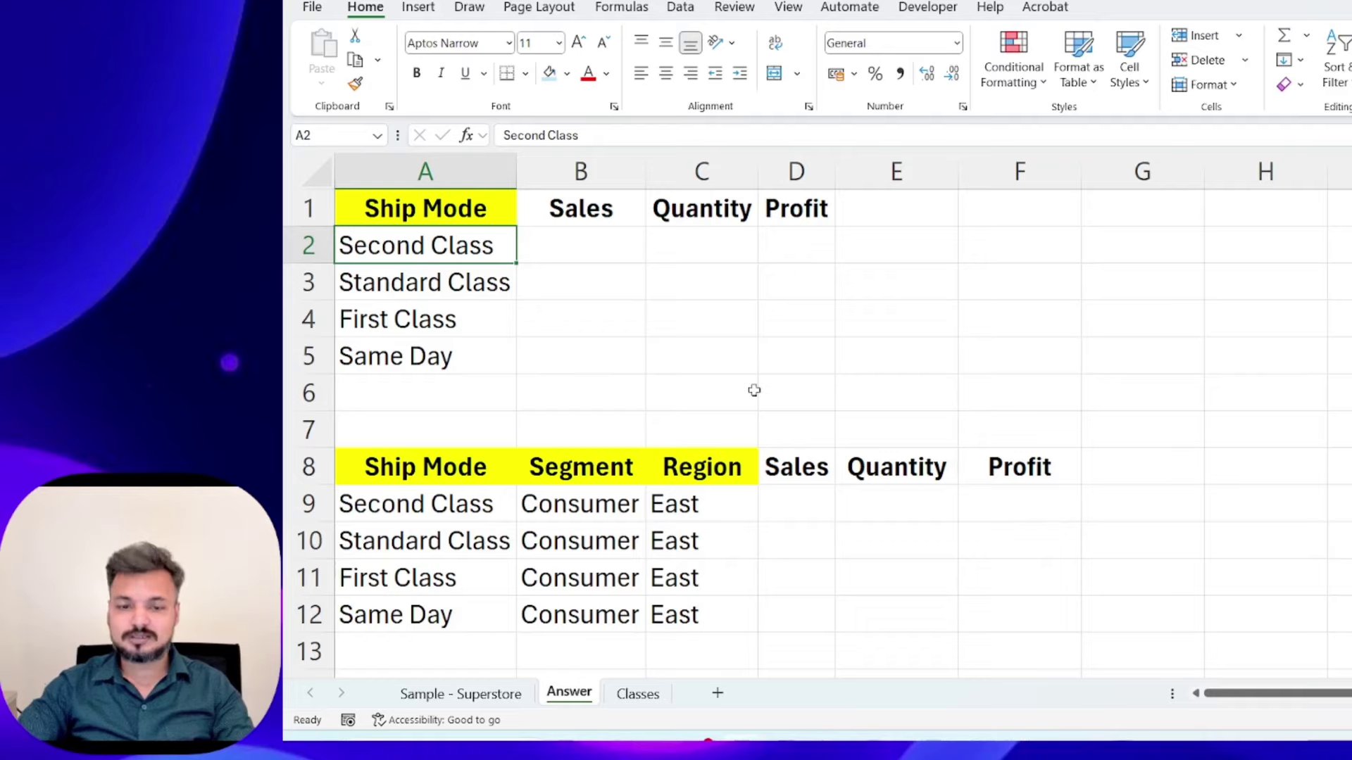
key("Down")
key("Up")
key("Up")
key("Down")
key("Right")
key("Right")
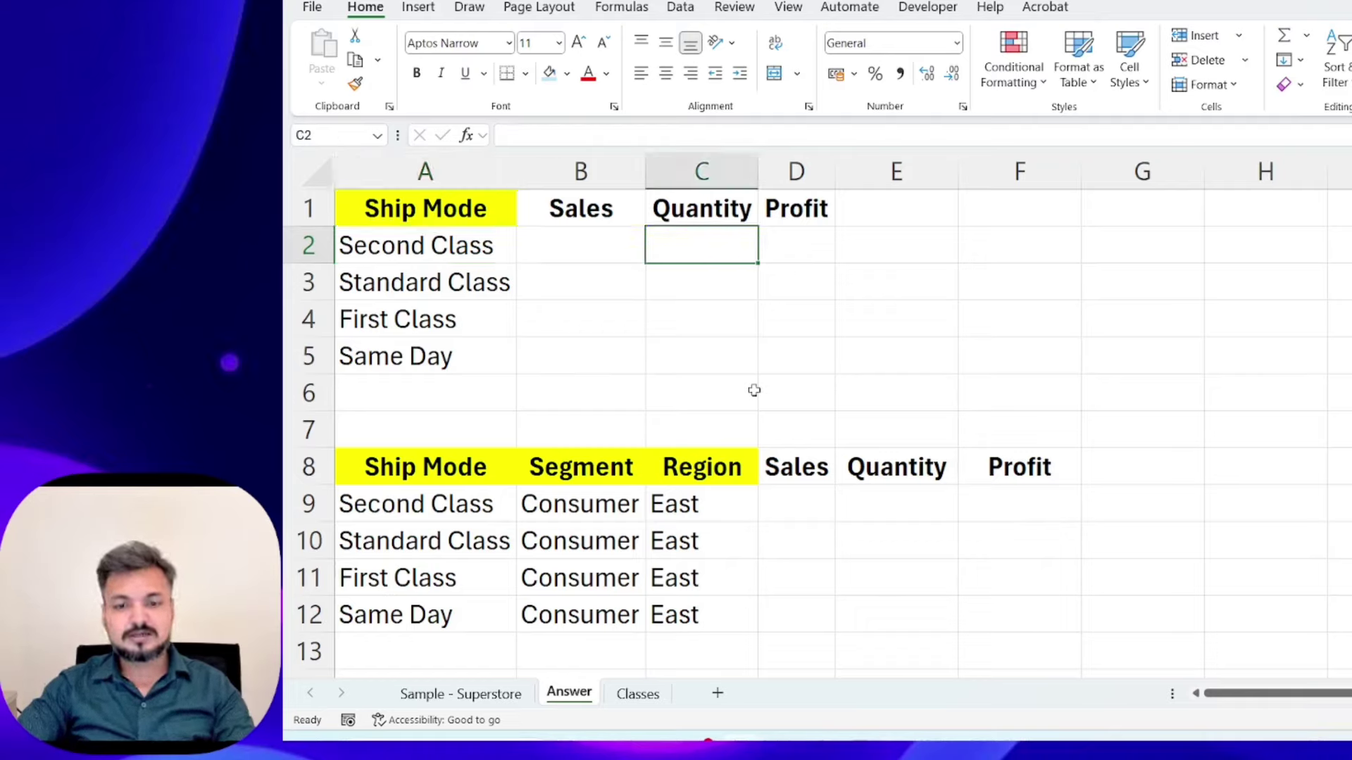
key("Left")
key("Left")
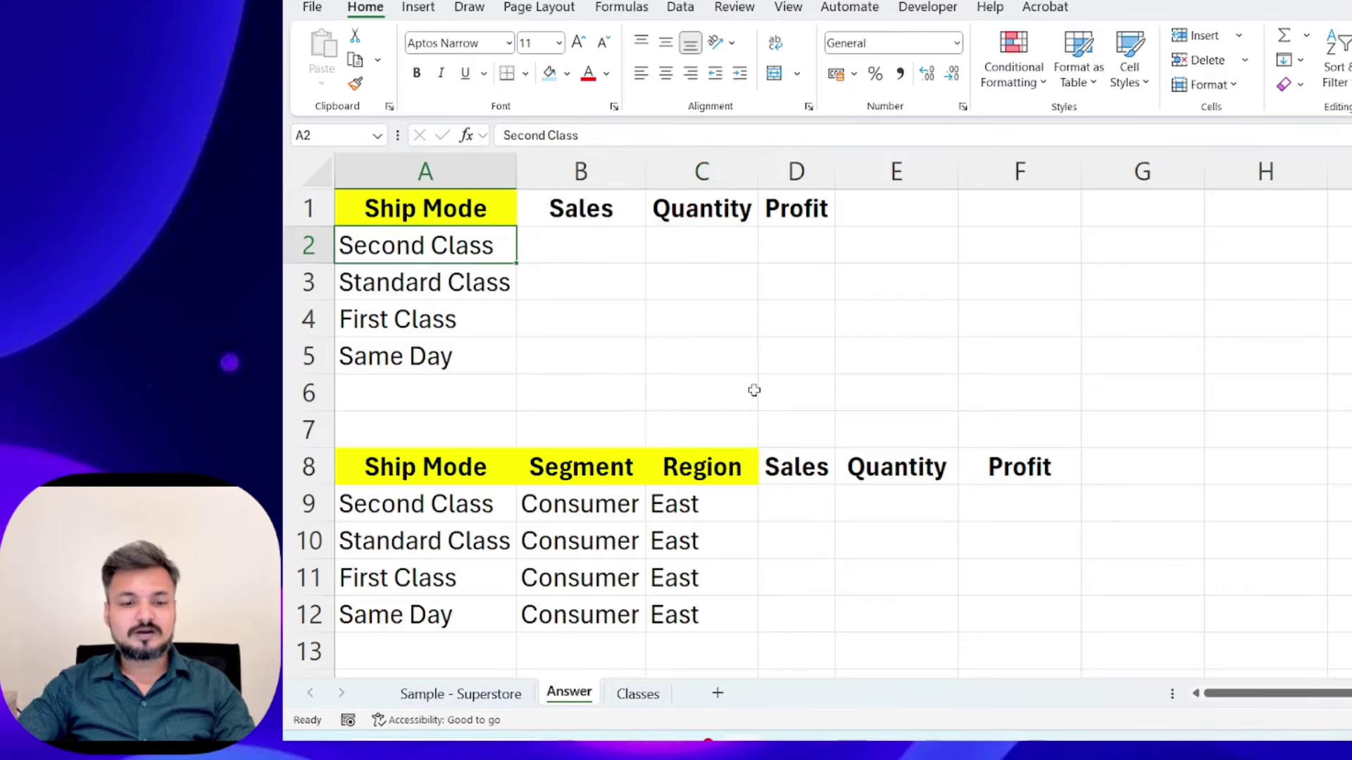
left_click(459, 694)
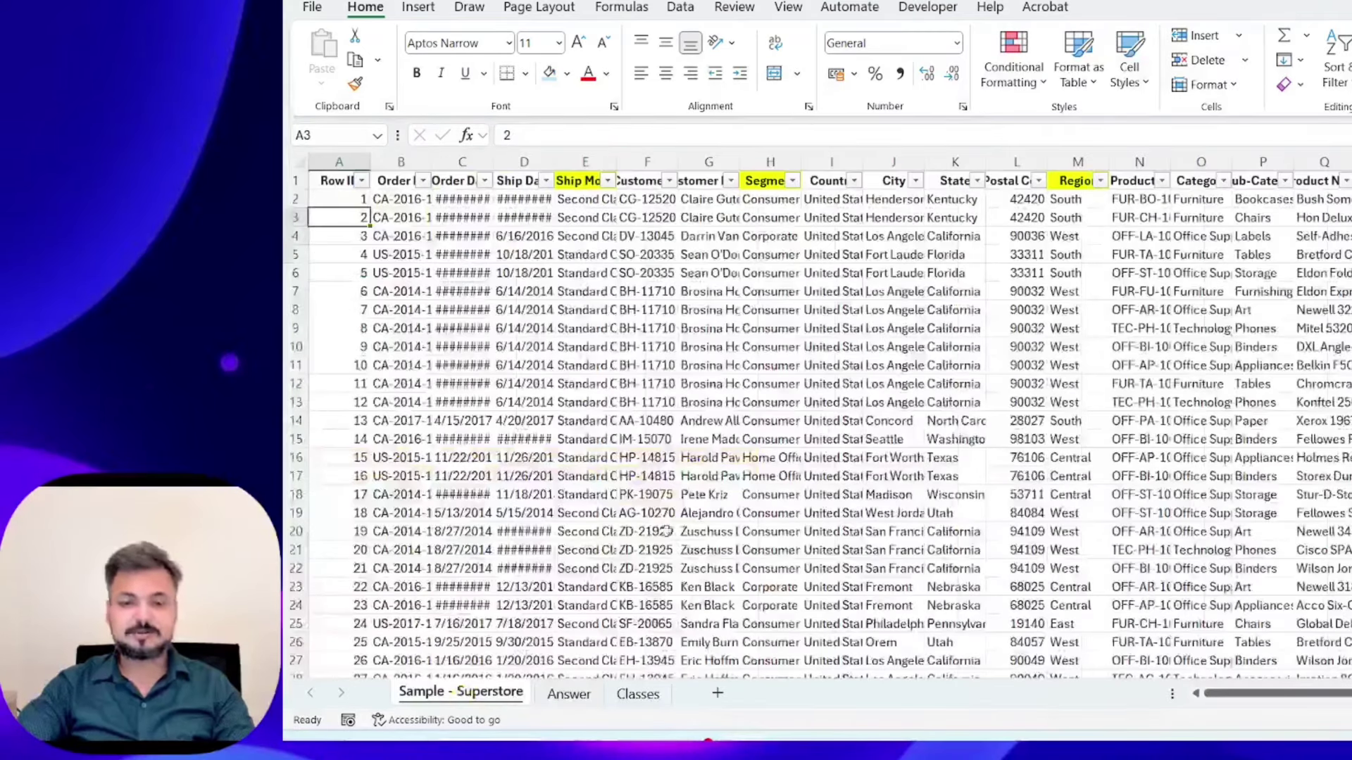
left_click(567, 694)
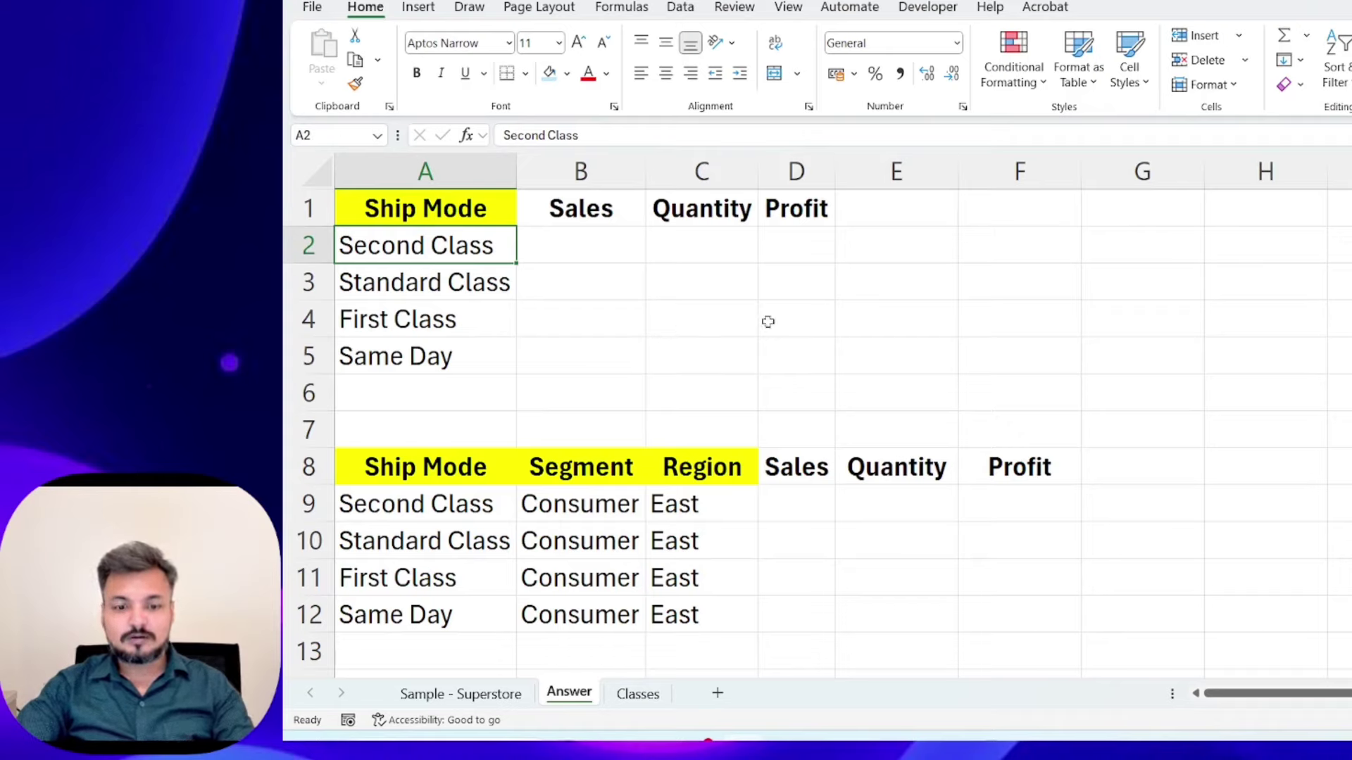
- Review the Ship Mode, Segment and Region criteria of the lower table on the Answer sheet
left_click(416, 511)
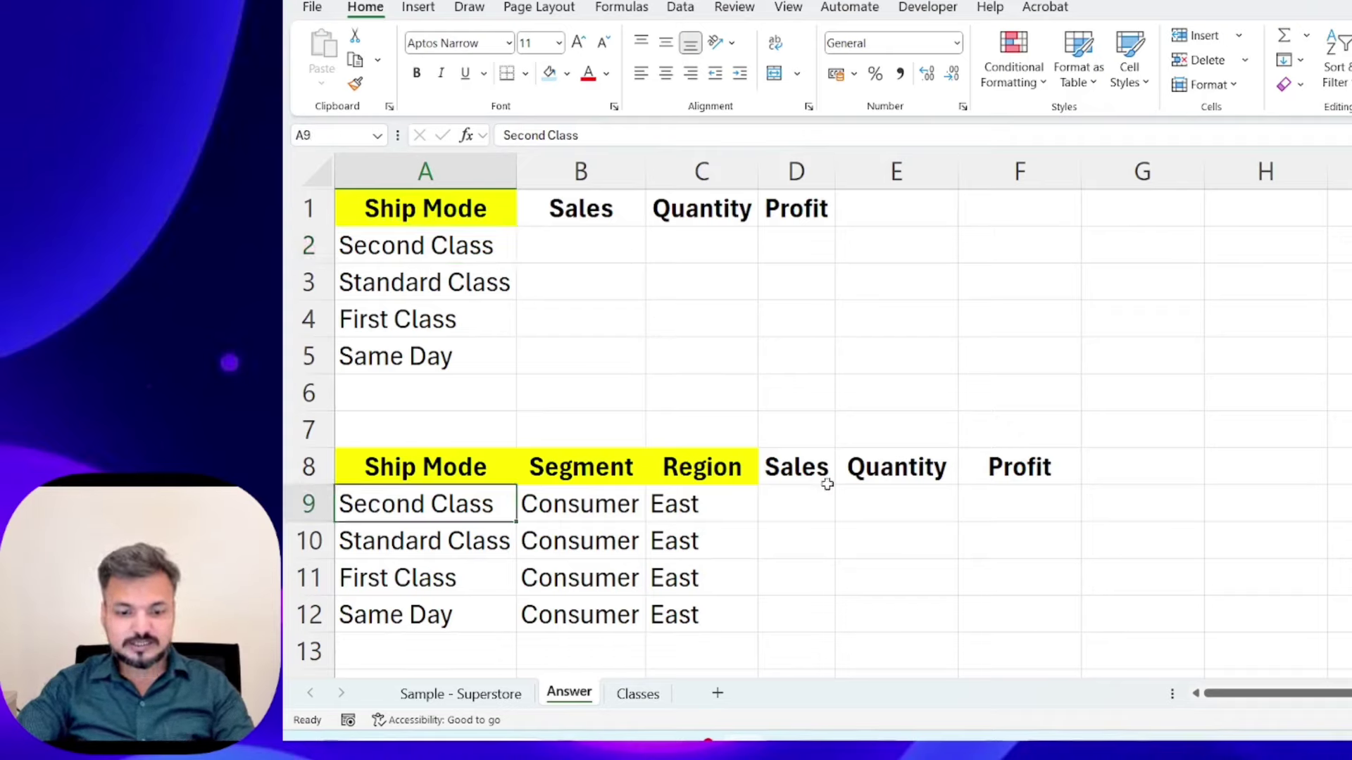
key("Down")
key("Up")
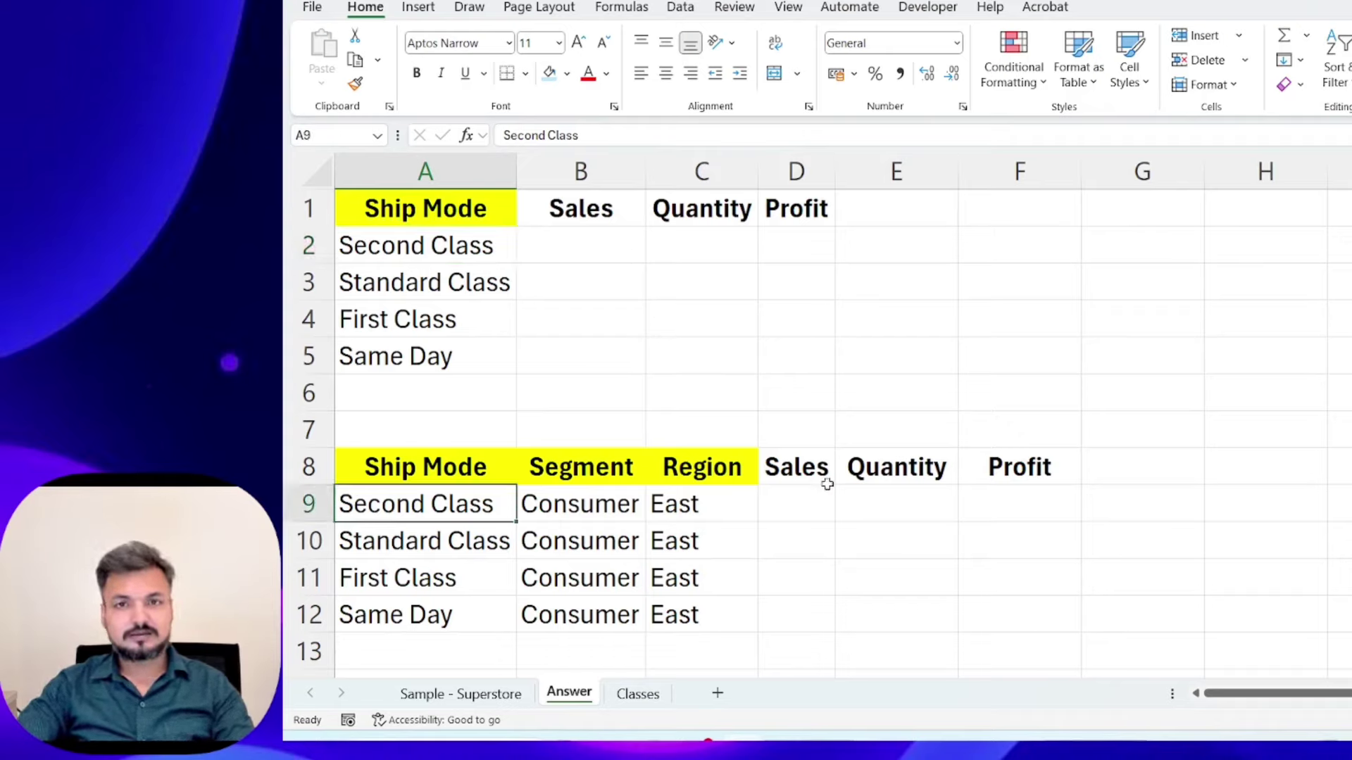
key("Right")
key("Right")
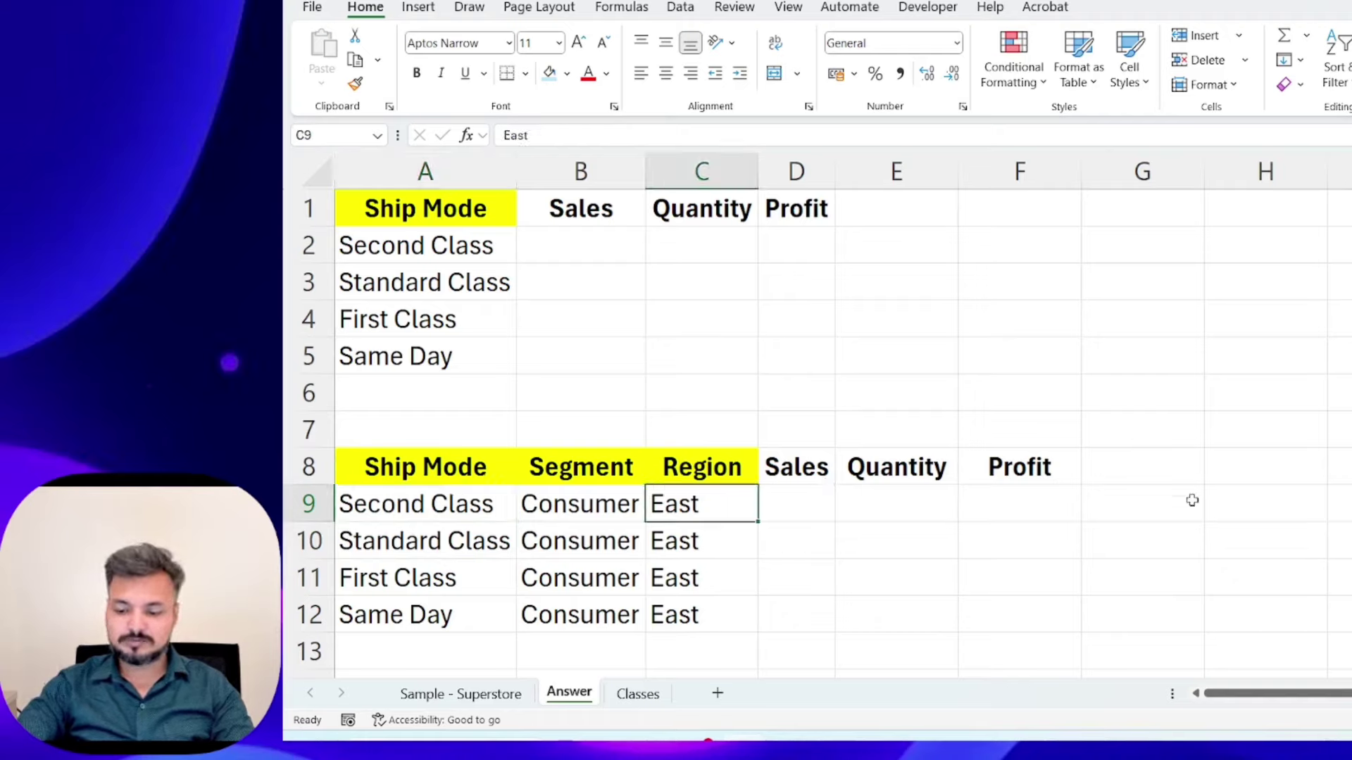
key("Left")
key("Right")
key("Left")
key("Up")
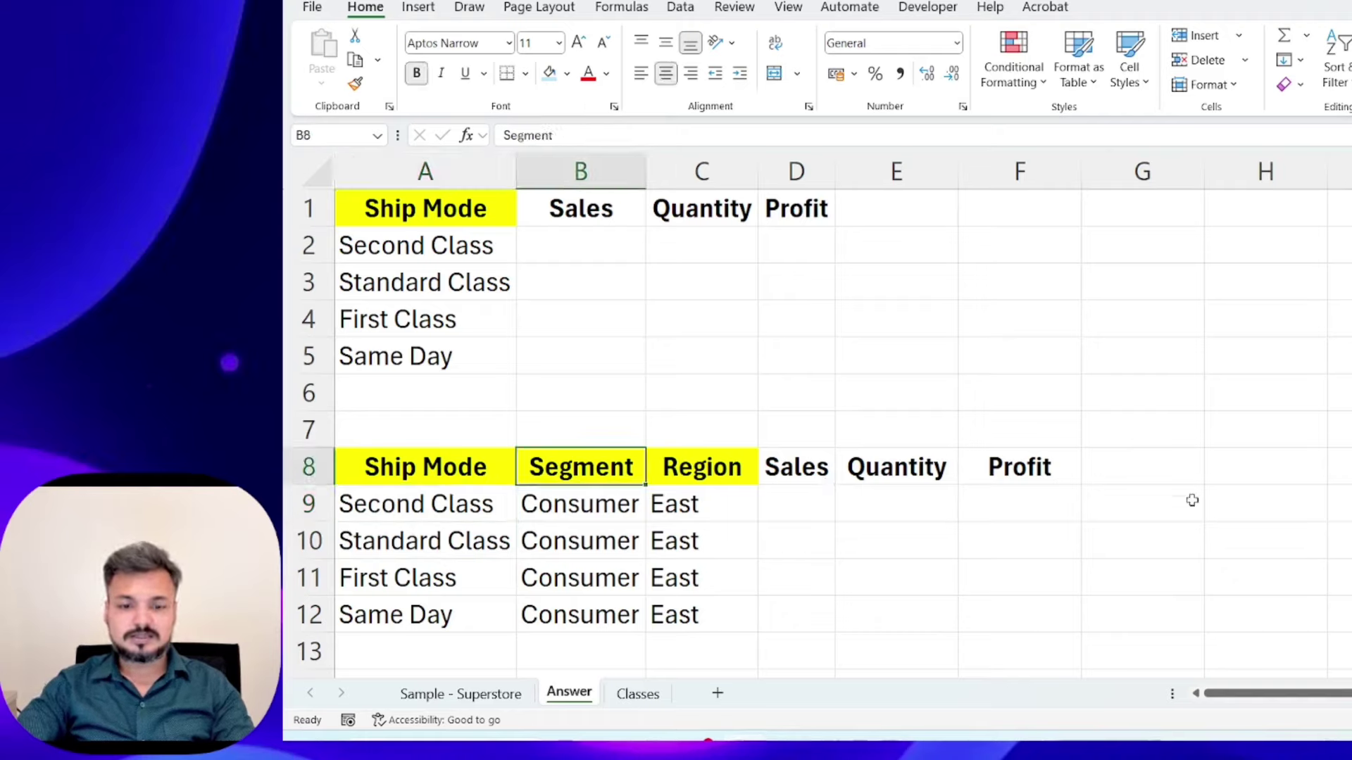
- Go back over the upper table's single Ship Mode criterion and its empty Sales, Quantity and Profit cells
key("Up")
key("Up")
key("Up")
key("Up")
key("Left")
key("Up")
key("Up")
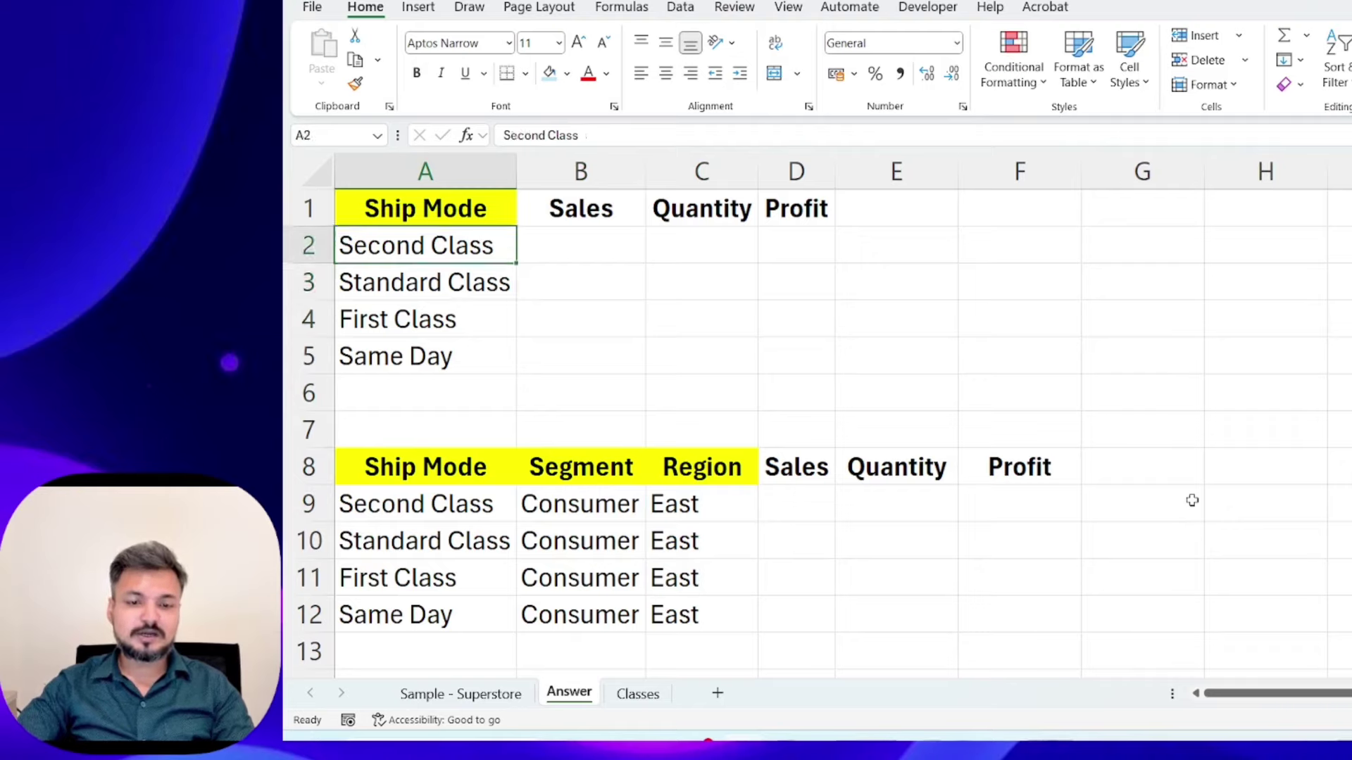
key("Up")
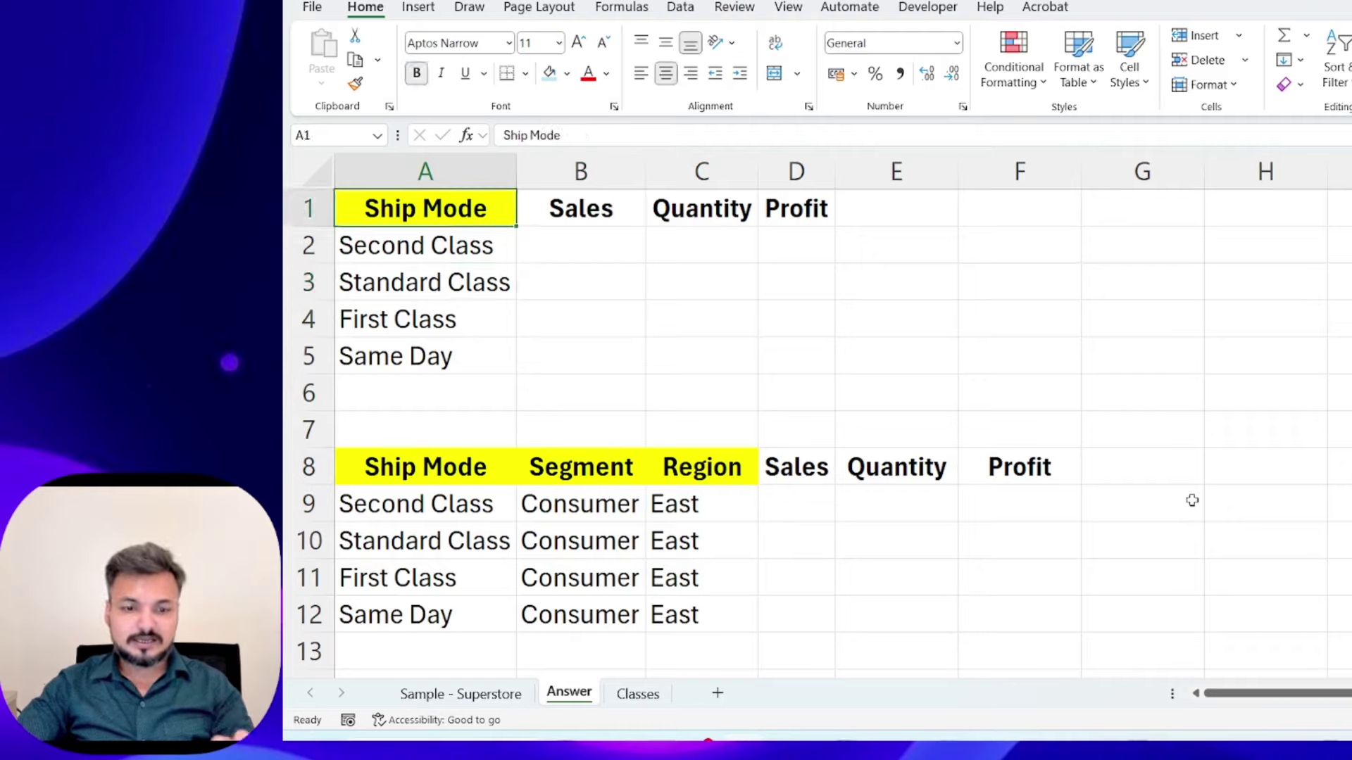
key("Down")
key("Right")
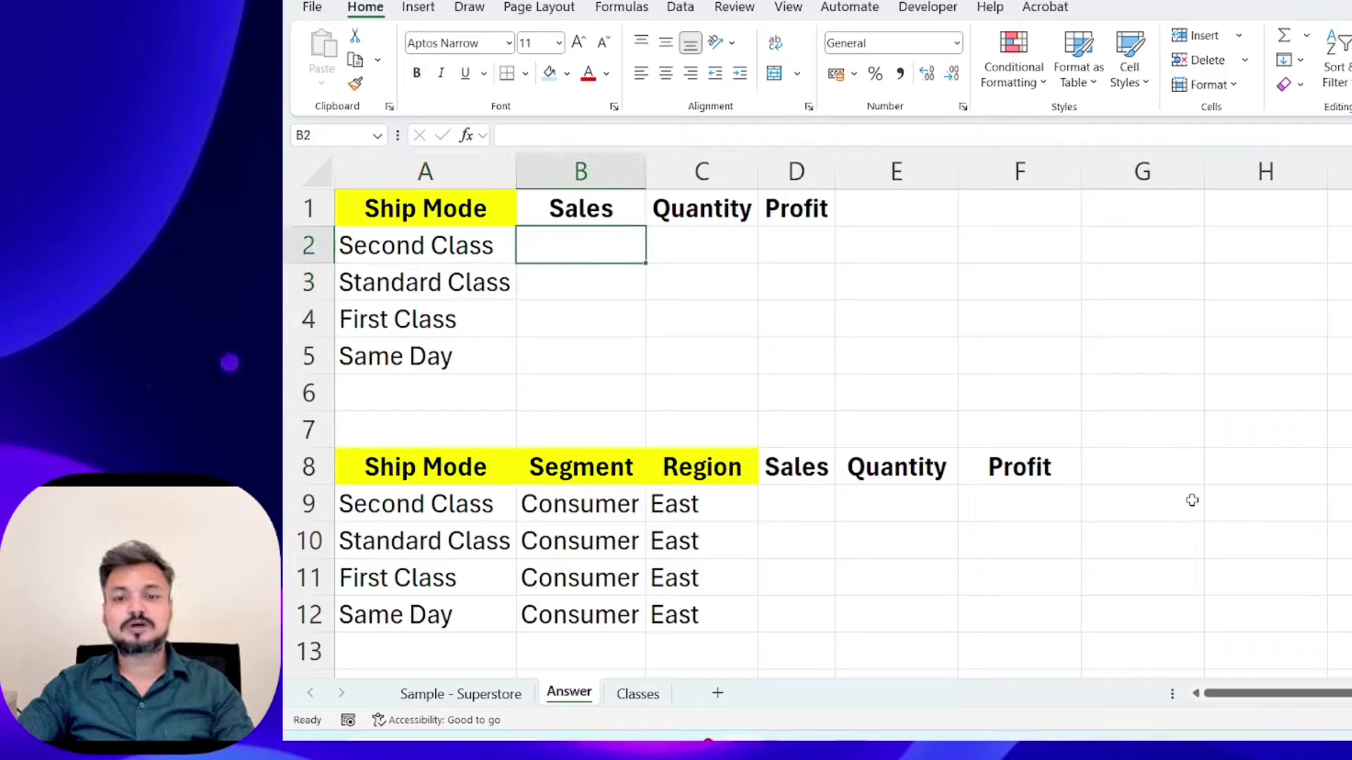
key("Right")
key("Right")
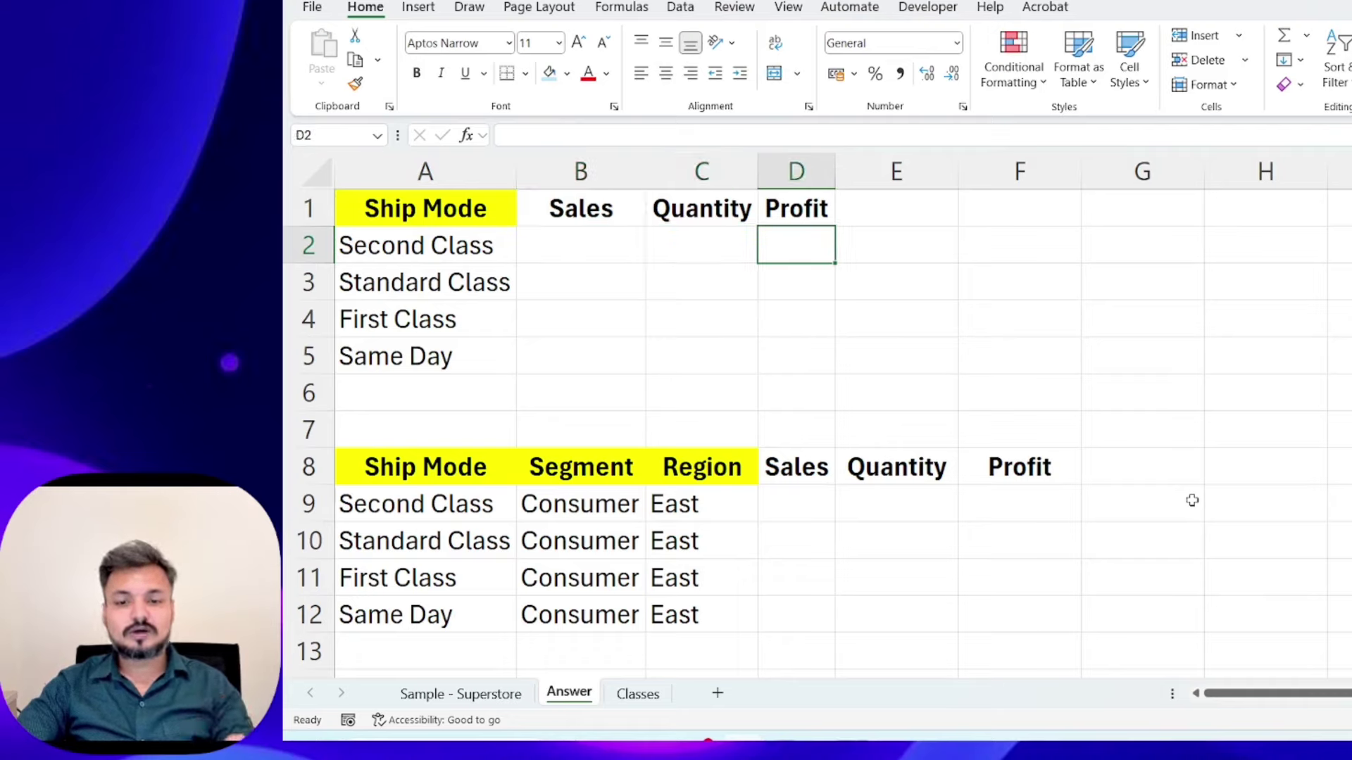
- Compare the lower table's three criteria columns with the upper table and recheck the Sample - Superstore source data
key("Left")
key("Left")
key("Down")
key("Down")
key("Down")
key("Down")
key("Down")
key("Down")
key("Down")
key("Left")
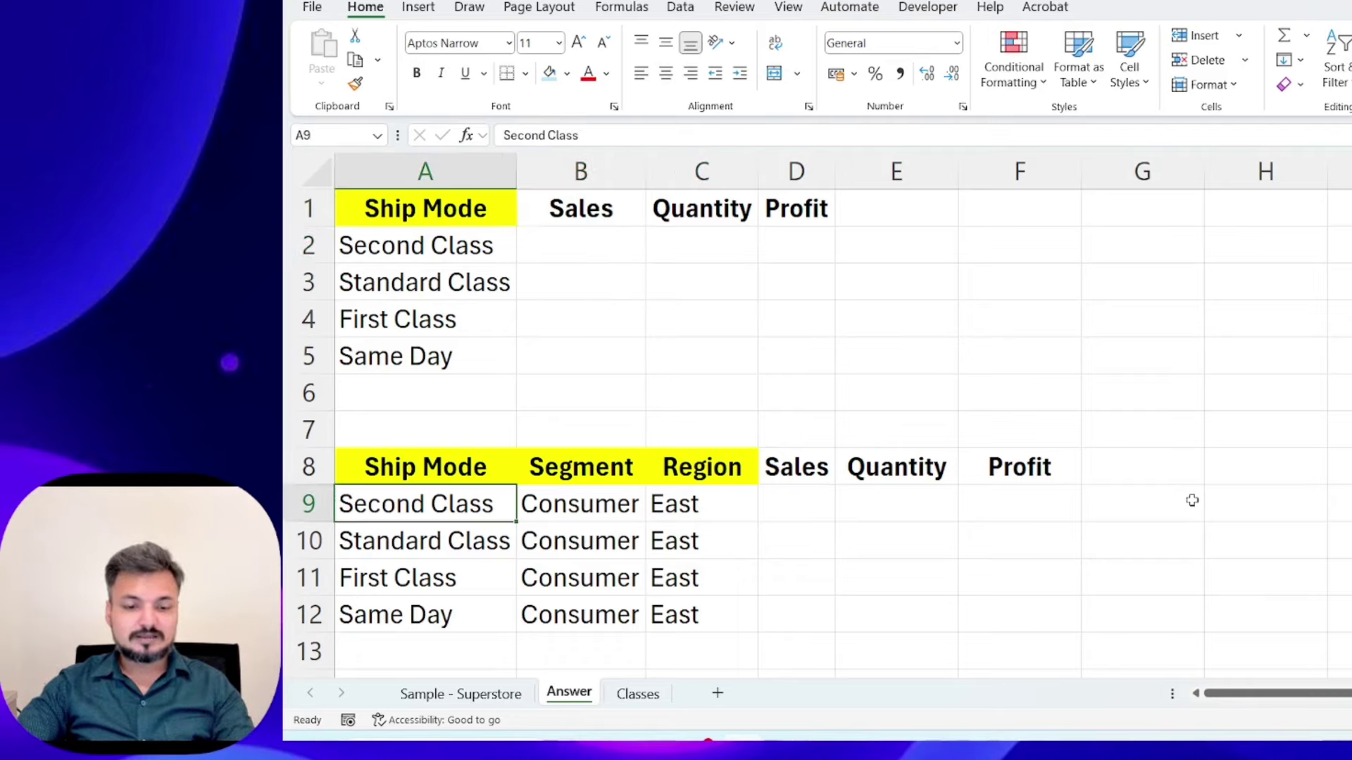
key("Right")
key("Up")
key("Right")
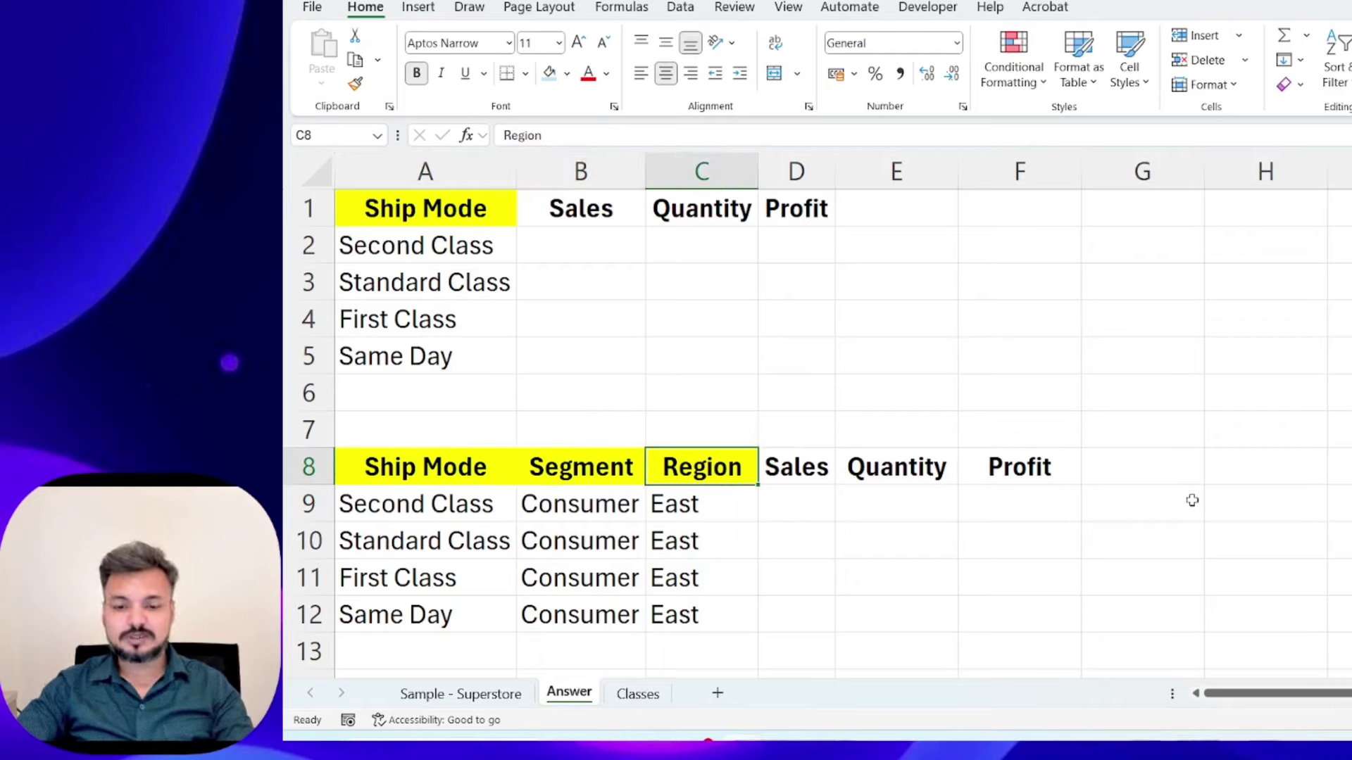
key("Up")
key("Up")
key("ctrl+Up")
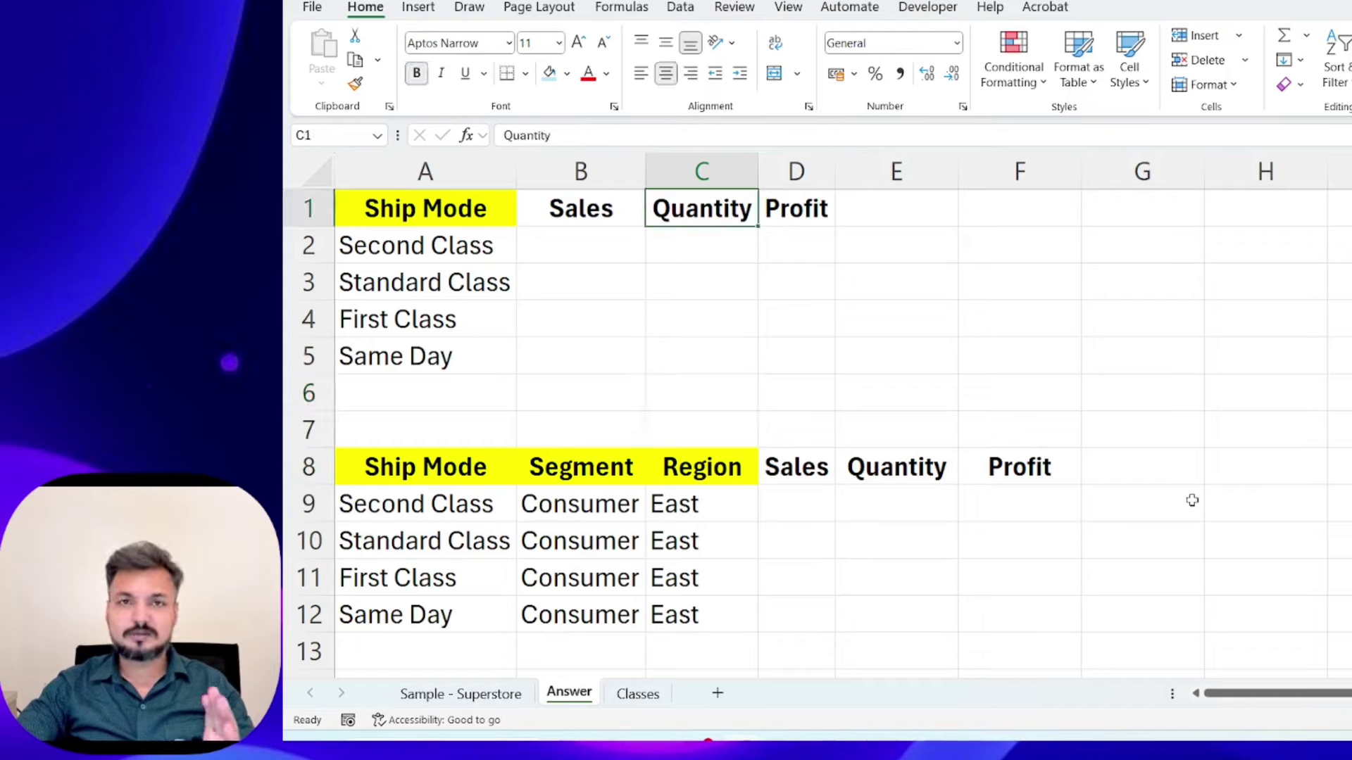
key("Left")
key("Left")
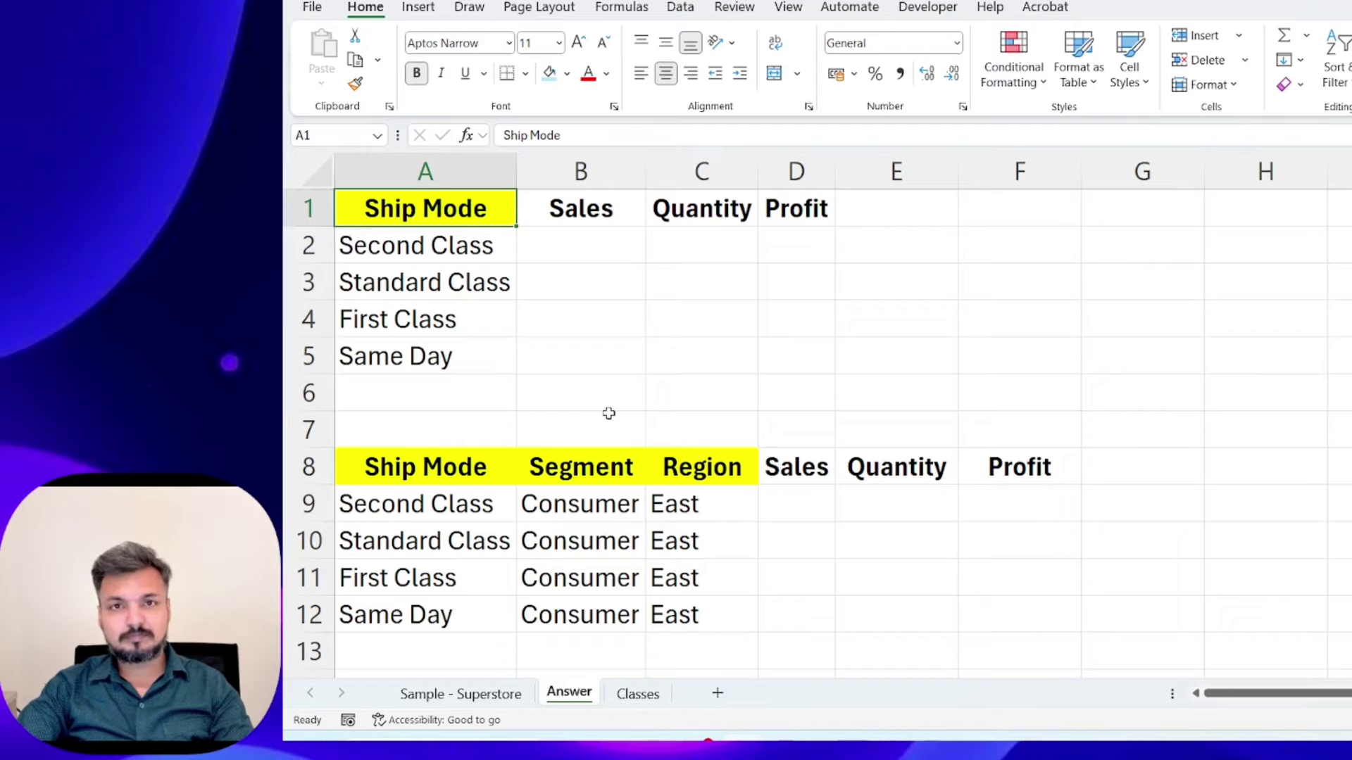
left_click(602, 251)
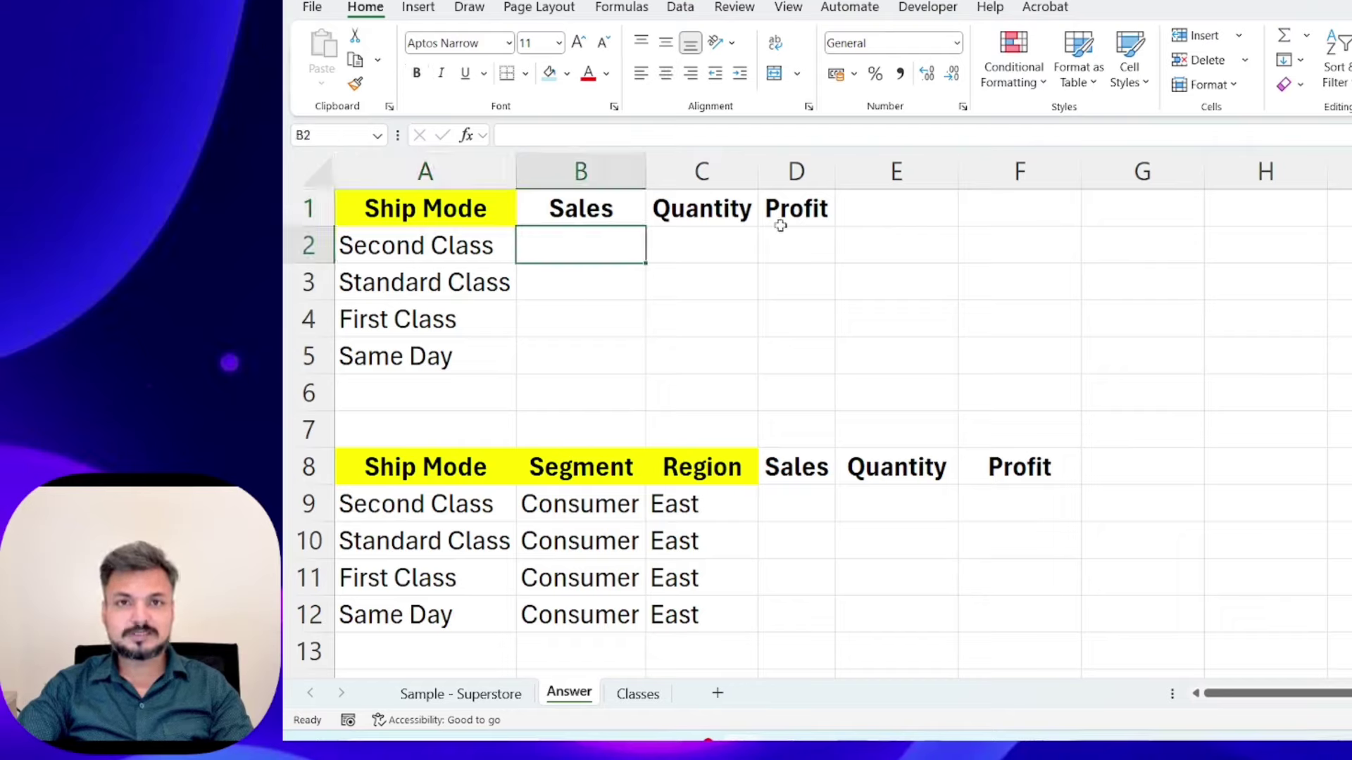
left_click(486, 695)
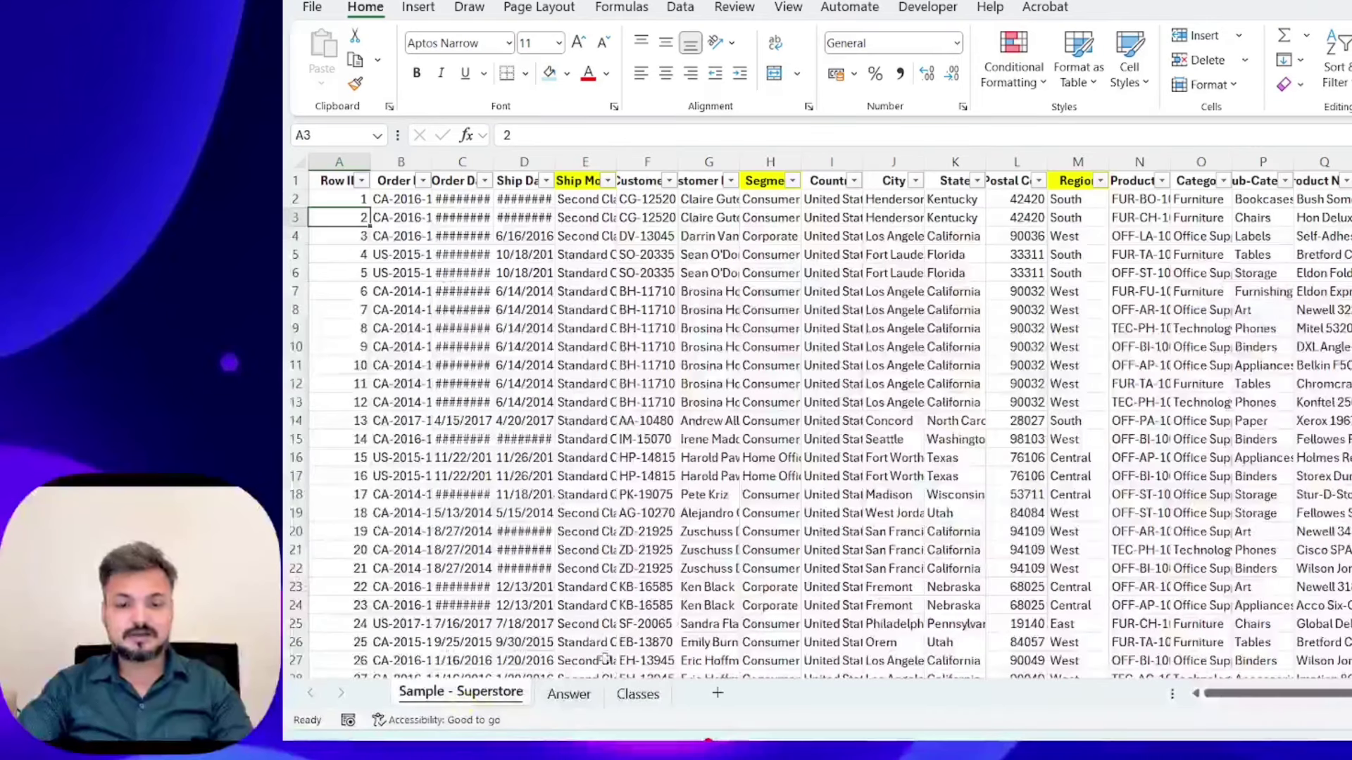
left_click(567, 693)
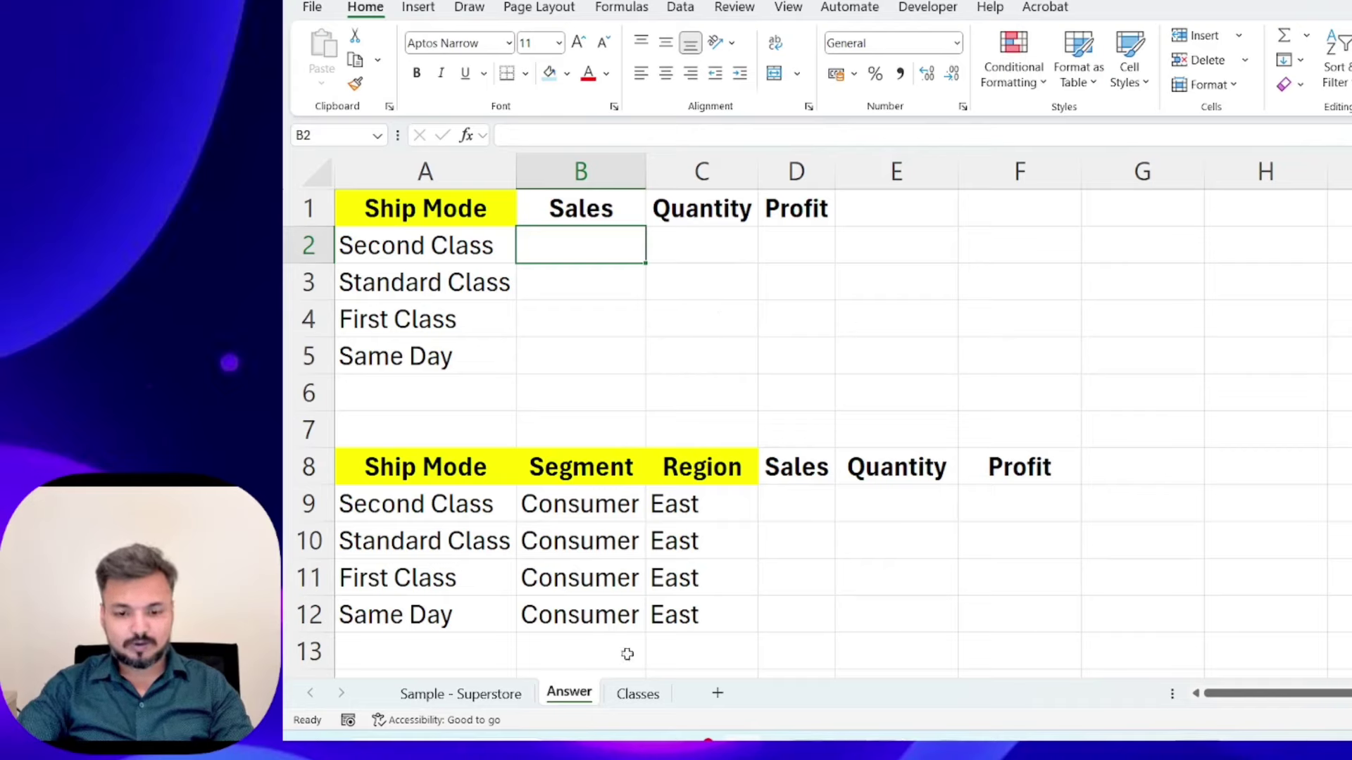
- Examine the Name, State and Product Name columns of the sales table on the Classes sheet
left_click(638, 695)
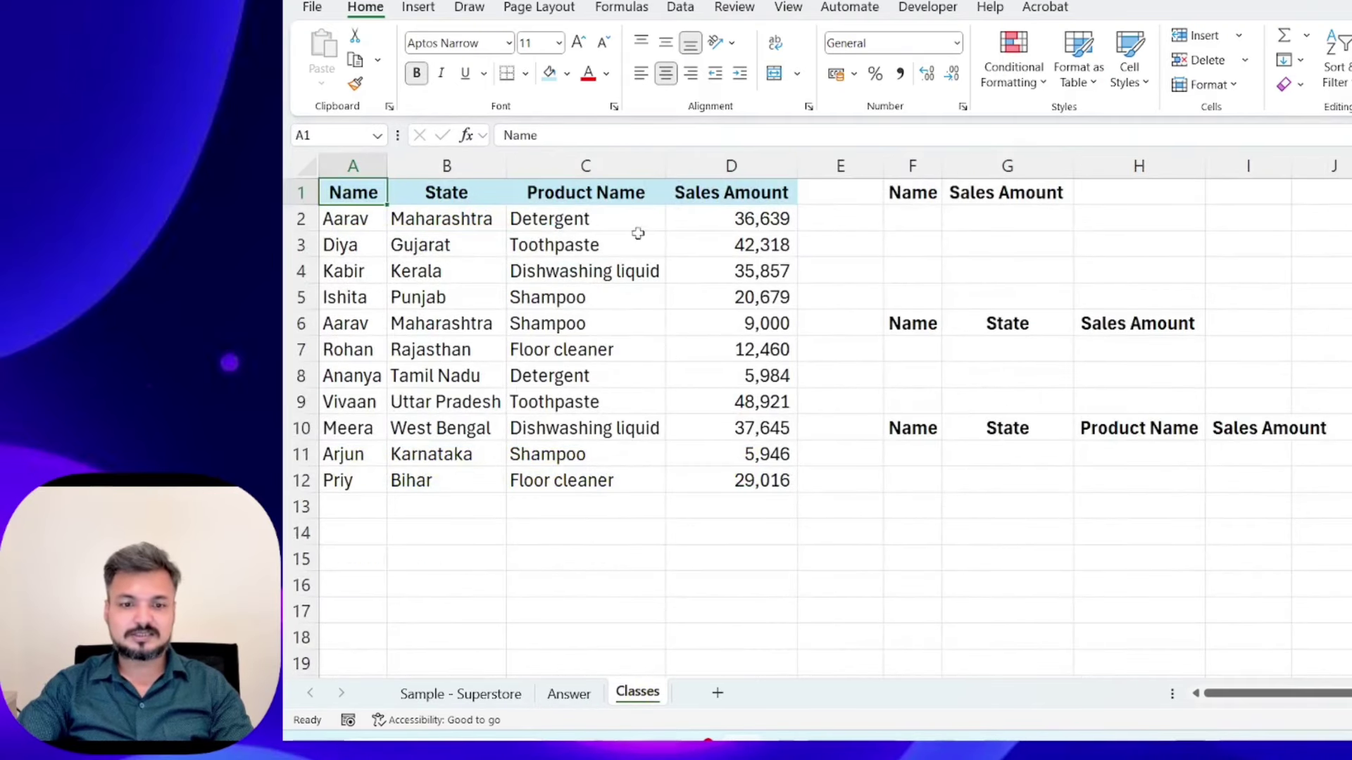
left_click(402, 244)
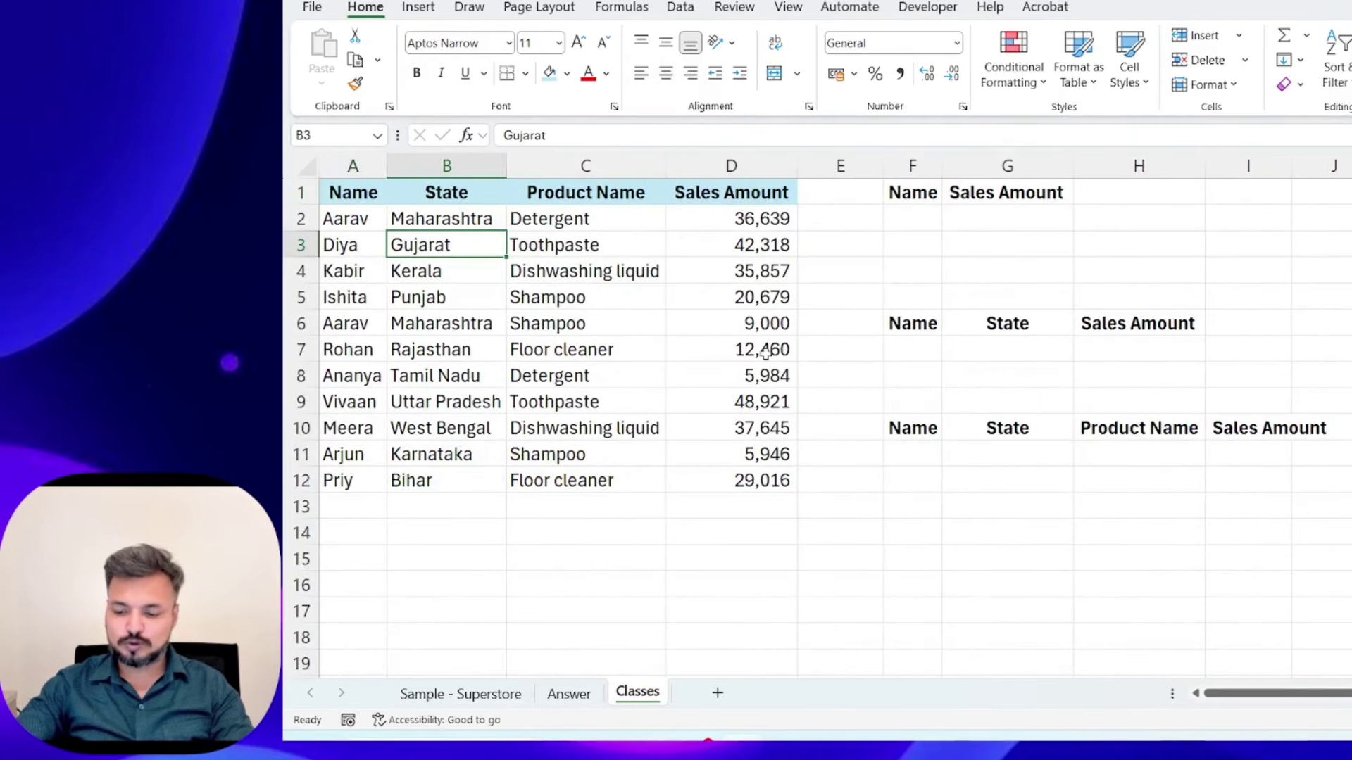
key("ctrl+Home")
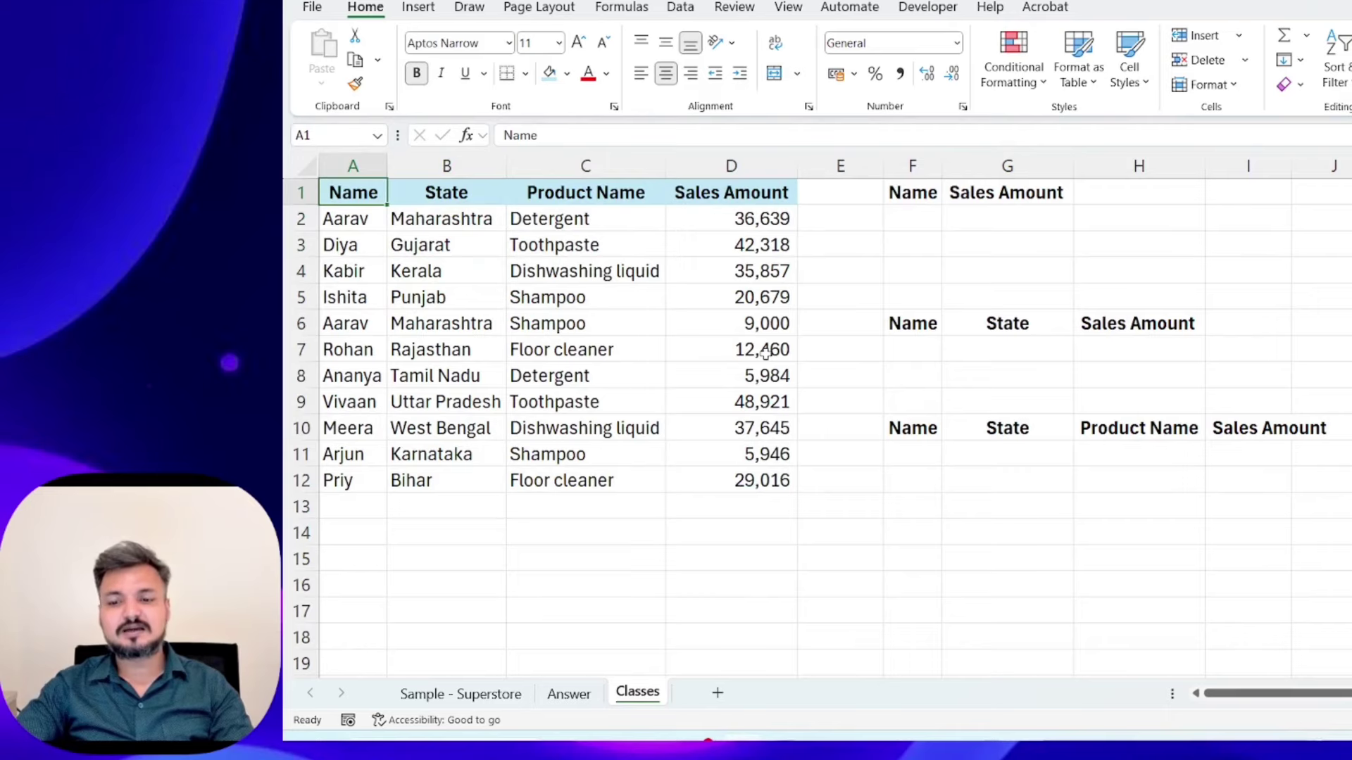
key("Down")
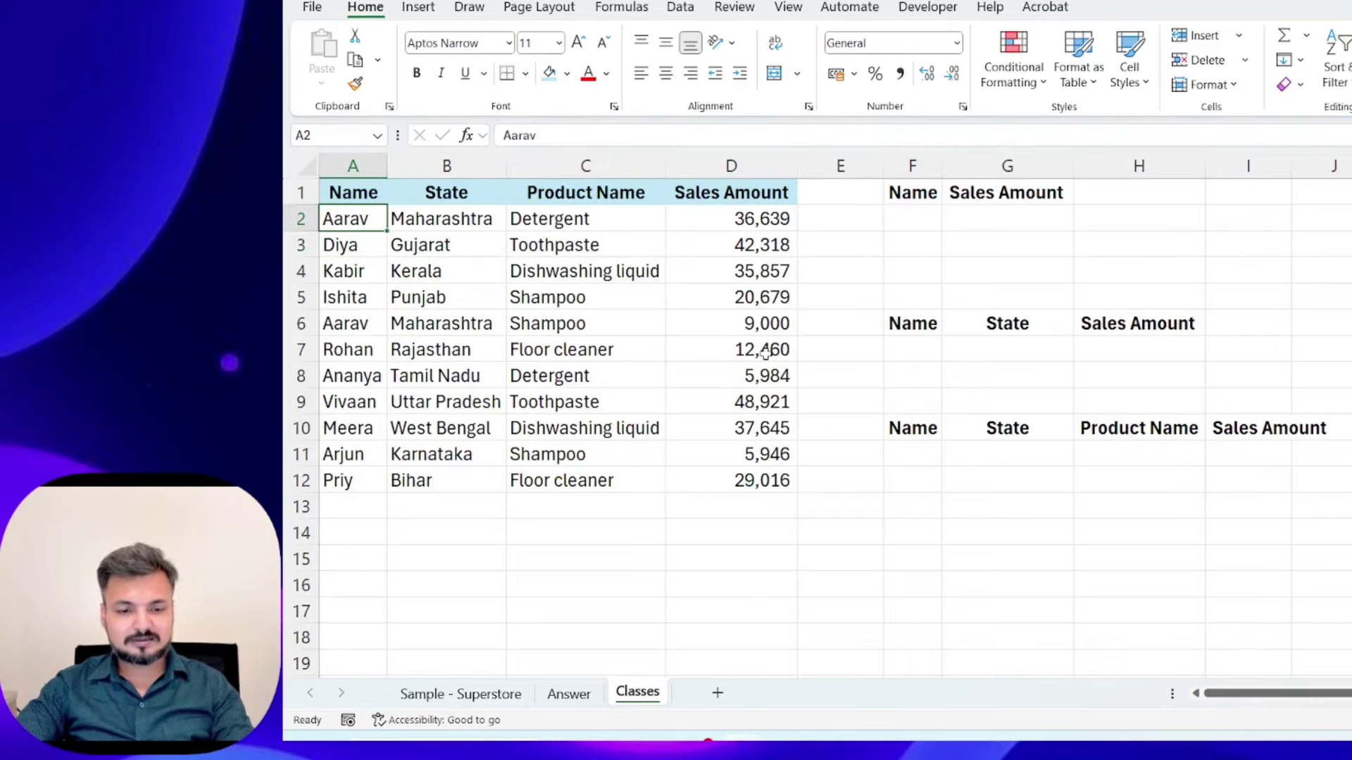
key("Right")
key("Right")
key("Left")
key("Left")
key("Right")
key("Right")
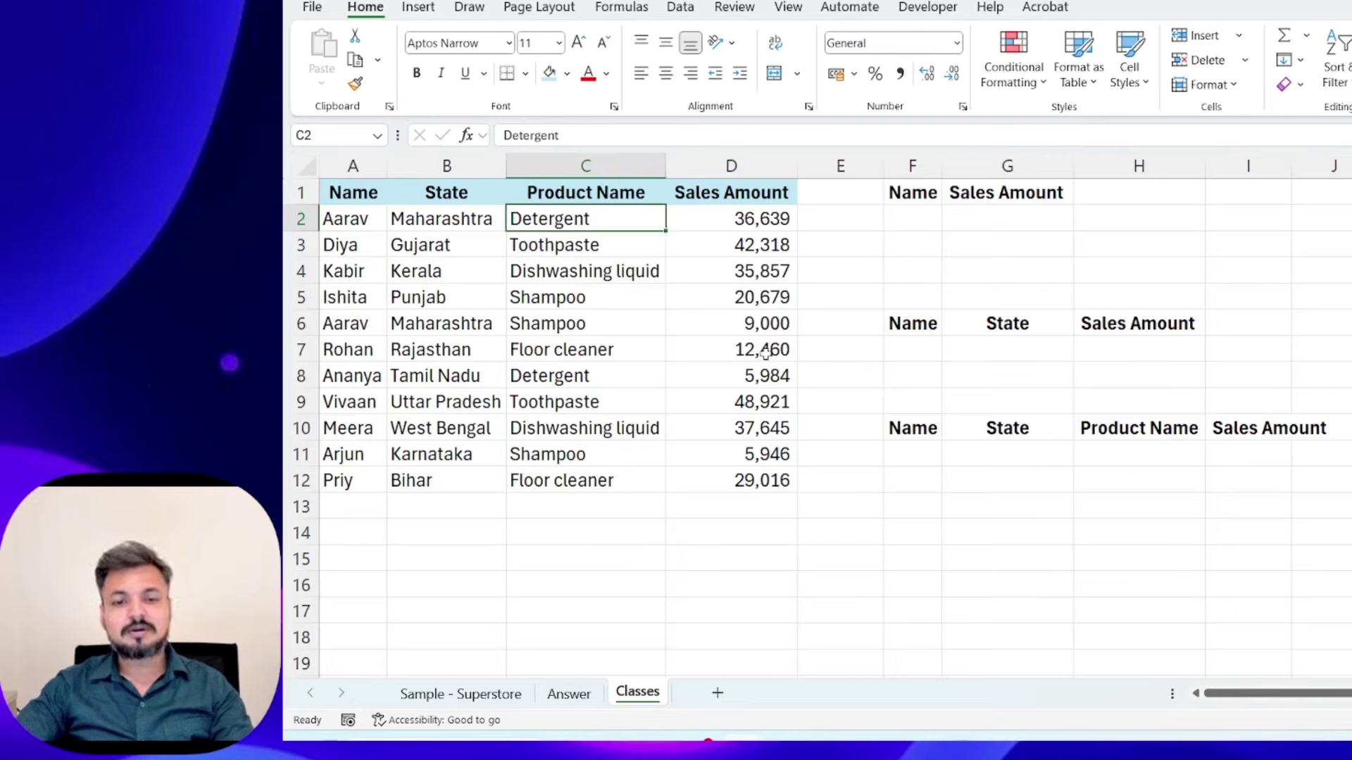
key("Left")
key("Left")
key("Right")
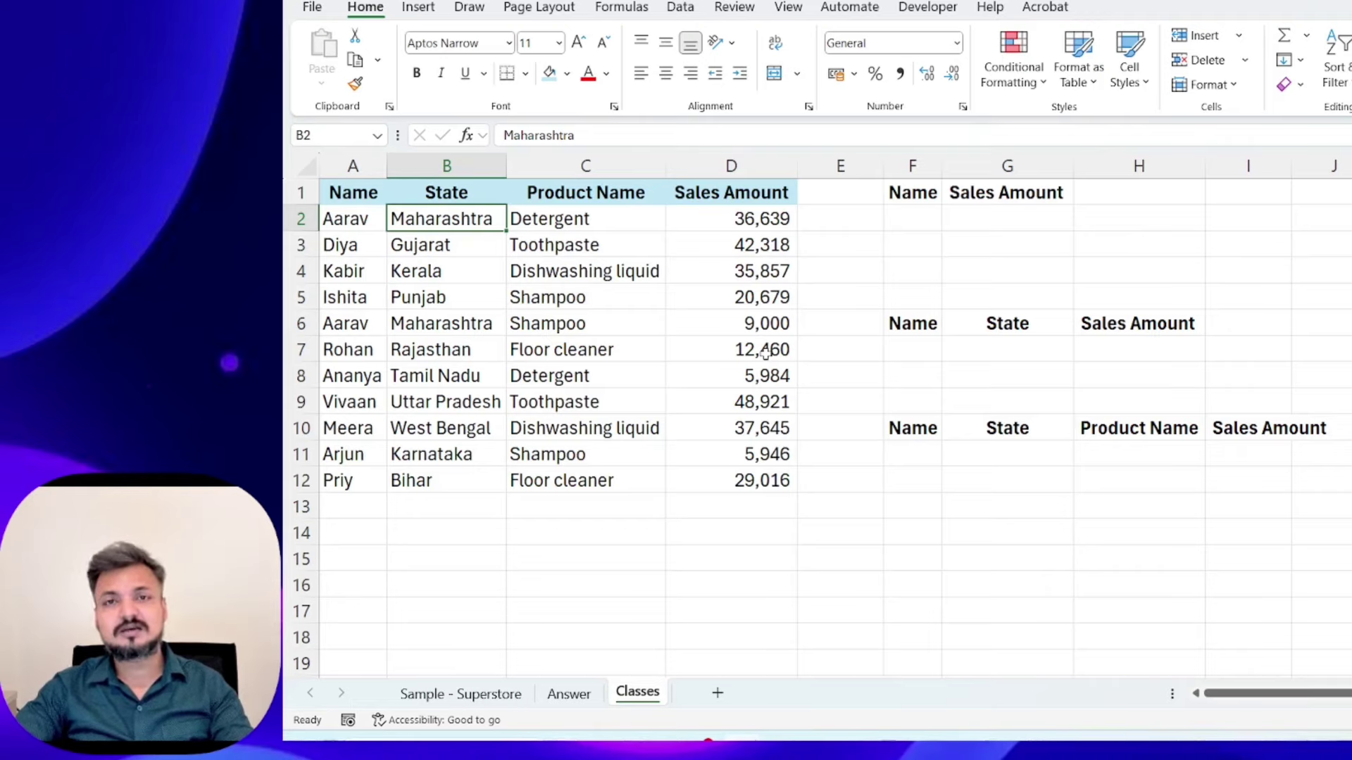
- Inspect the empty Name and Sales Amount table in columns F and G of the Classes sheet
key("Right")
key("Right")
key("Right")
key("Right")
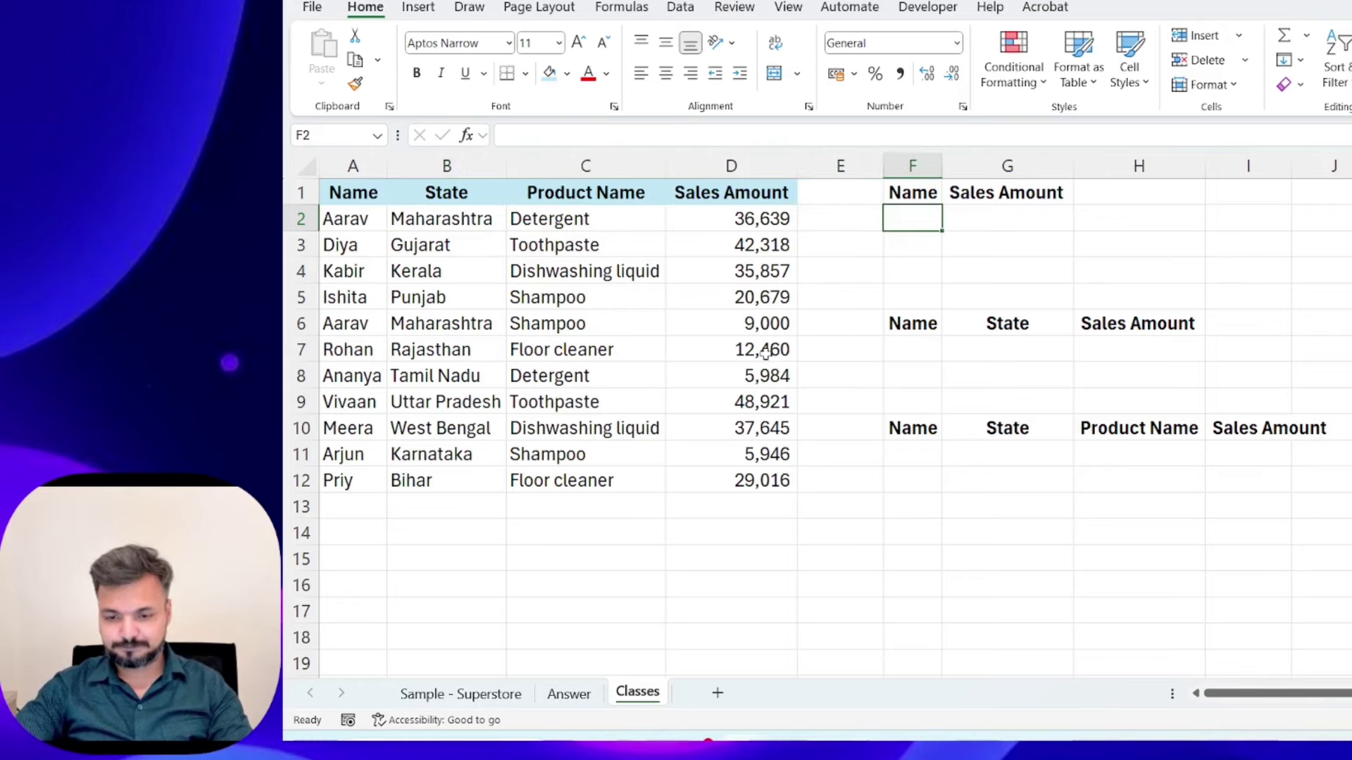
key("Down")
key("Up")
key("Up")
key("Down")
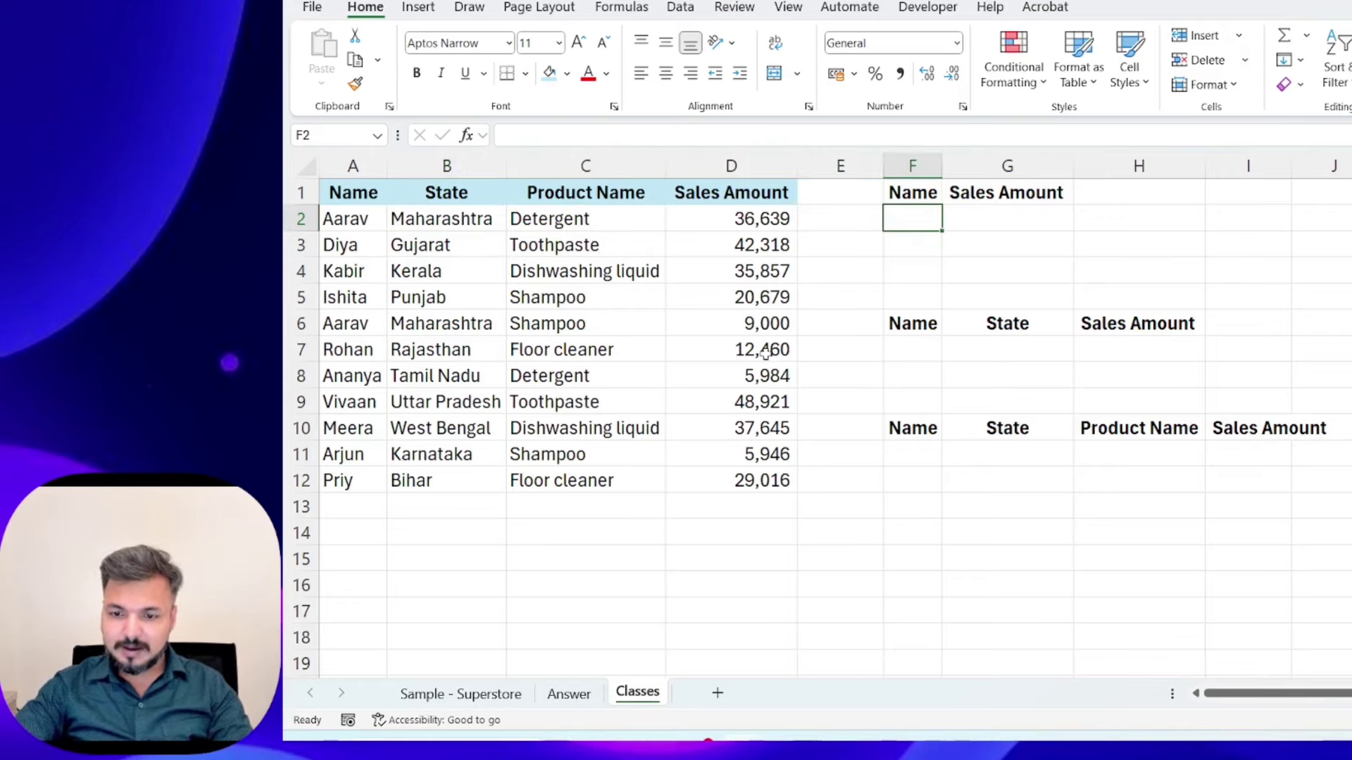
- Copy the first name in the sales table, cell A2, into the Name cell F2 of the first lookup table
key("Left")
key("Left")
key("Left")
key("Left")
key("Left")
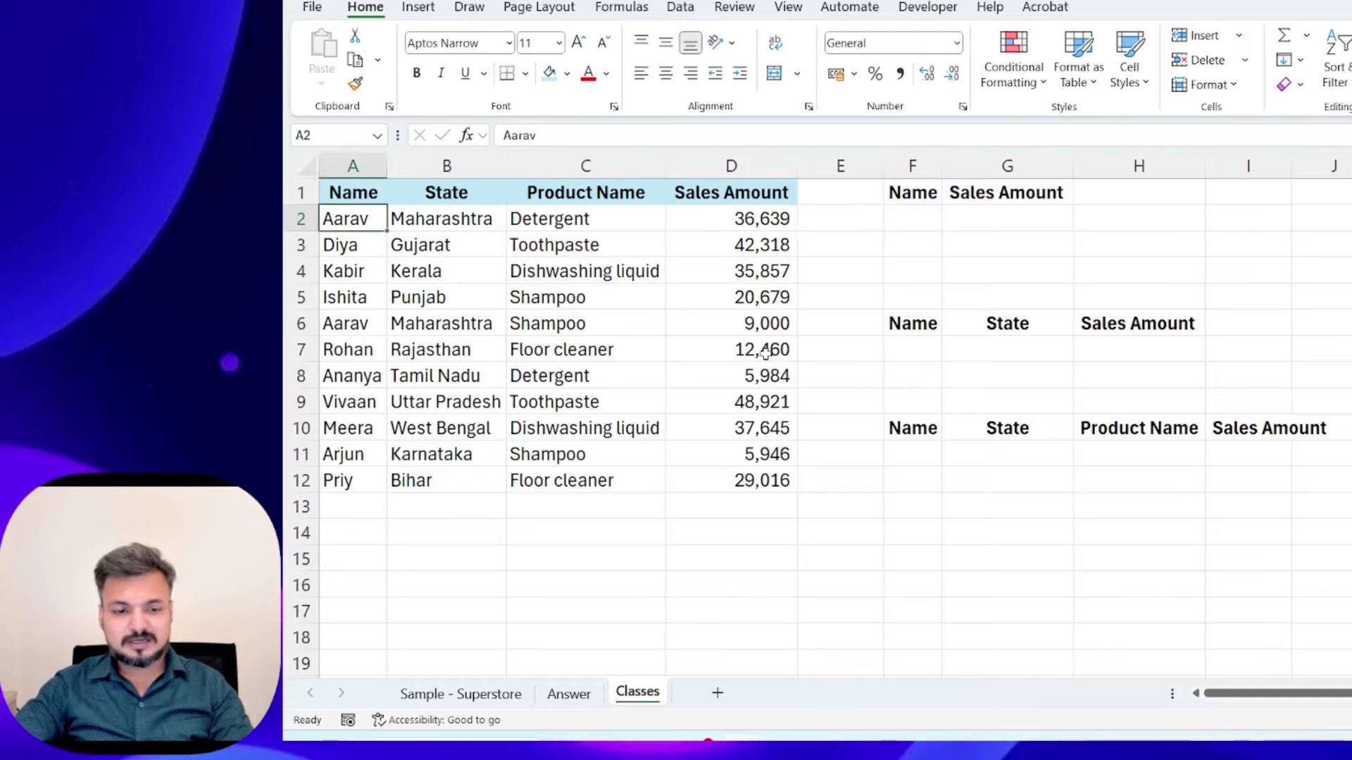
key("ctrl+c")
key("Right")
key("Right")
key("Right")
key("Right")
key("Right")
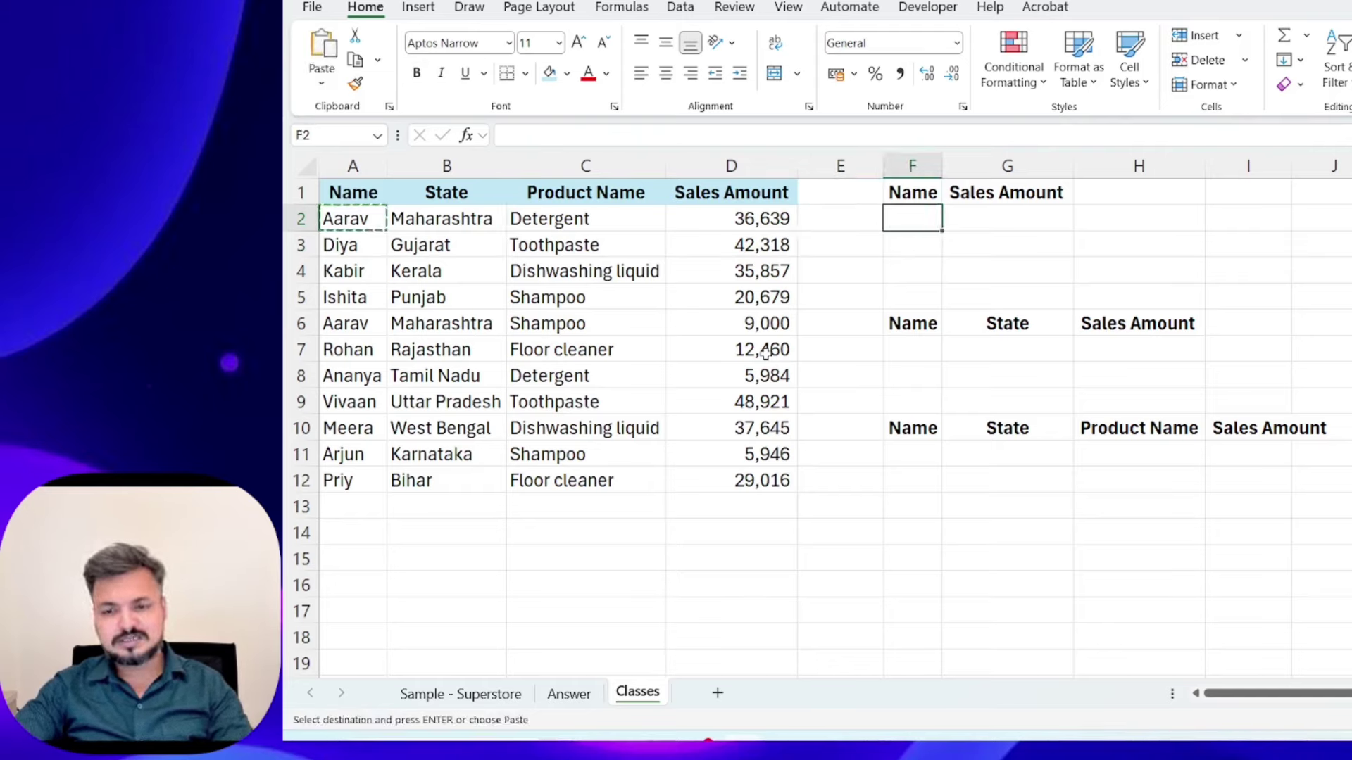
key("ctrl+v")
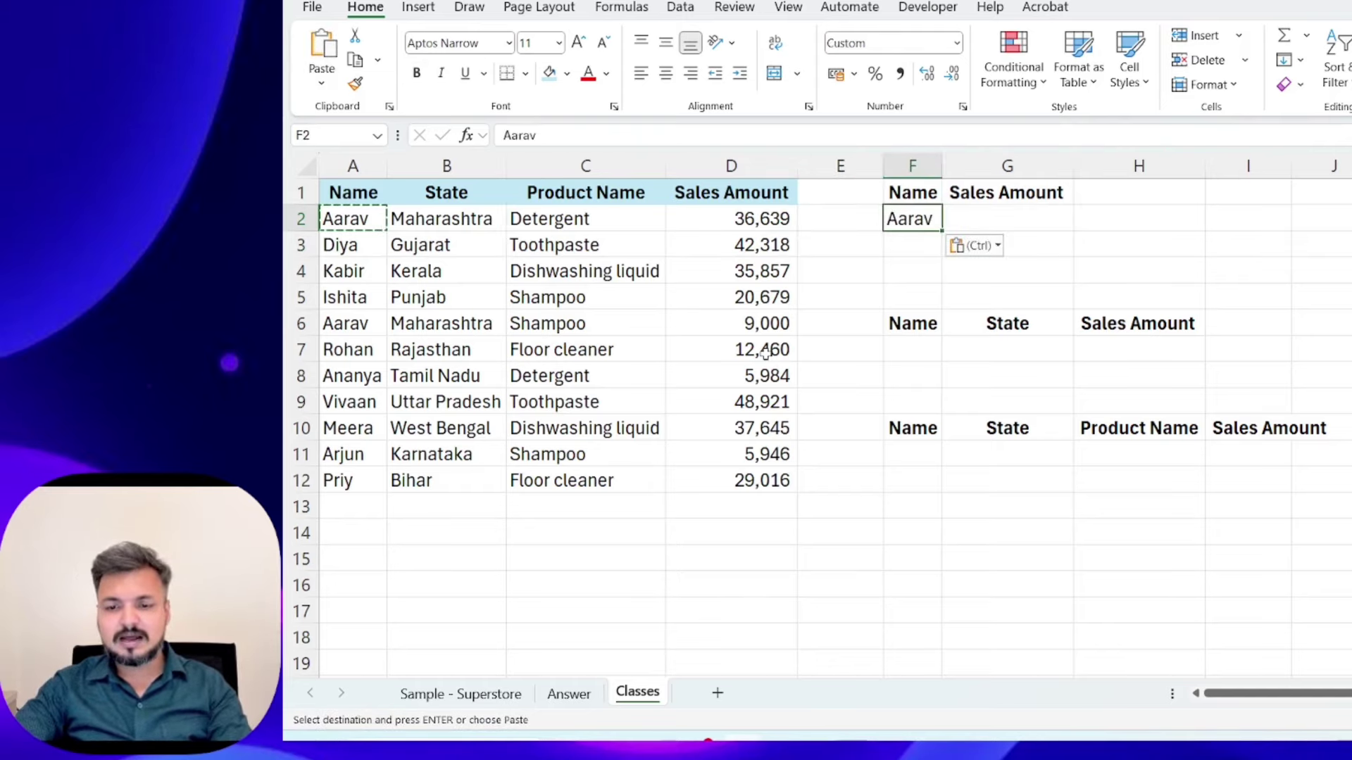
- Examine the two rows of the sales table, 2 and 6, that hold the same name as F2
key("Right")
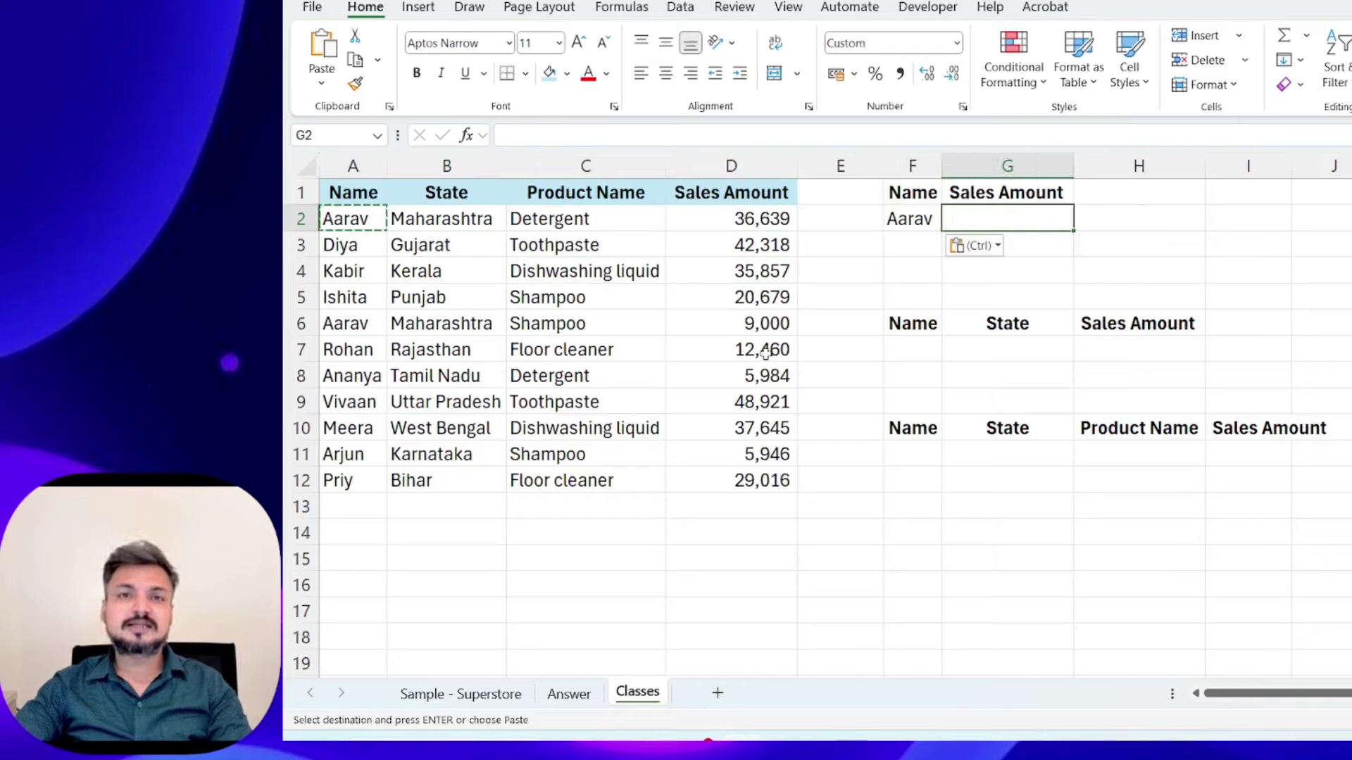
key("Left")
key("Left")
key("Left")
key("Left")
key("Left")
key("Left")
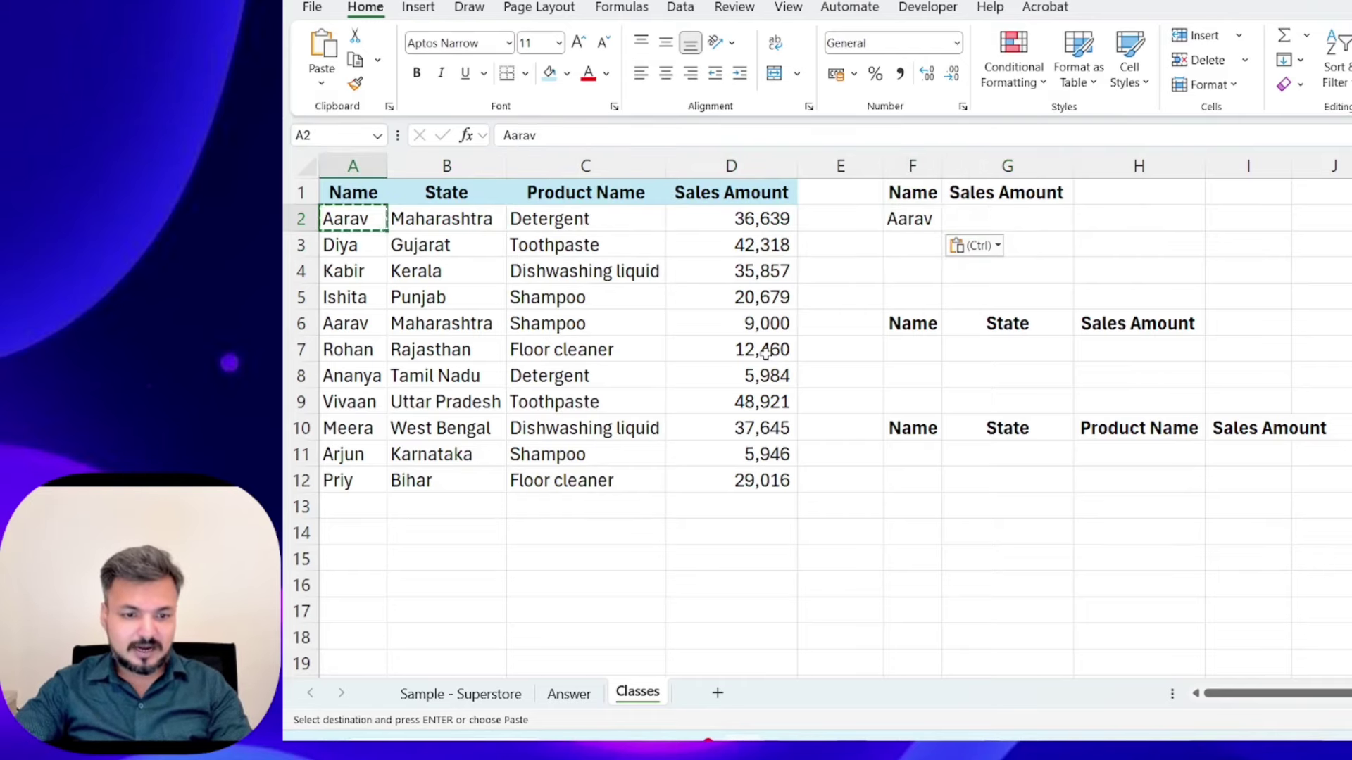
key("Escape")
key("Down")
key("Up")
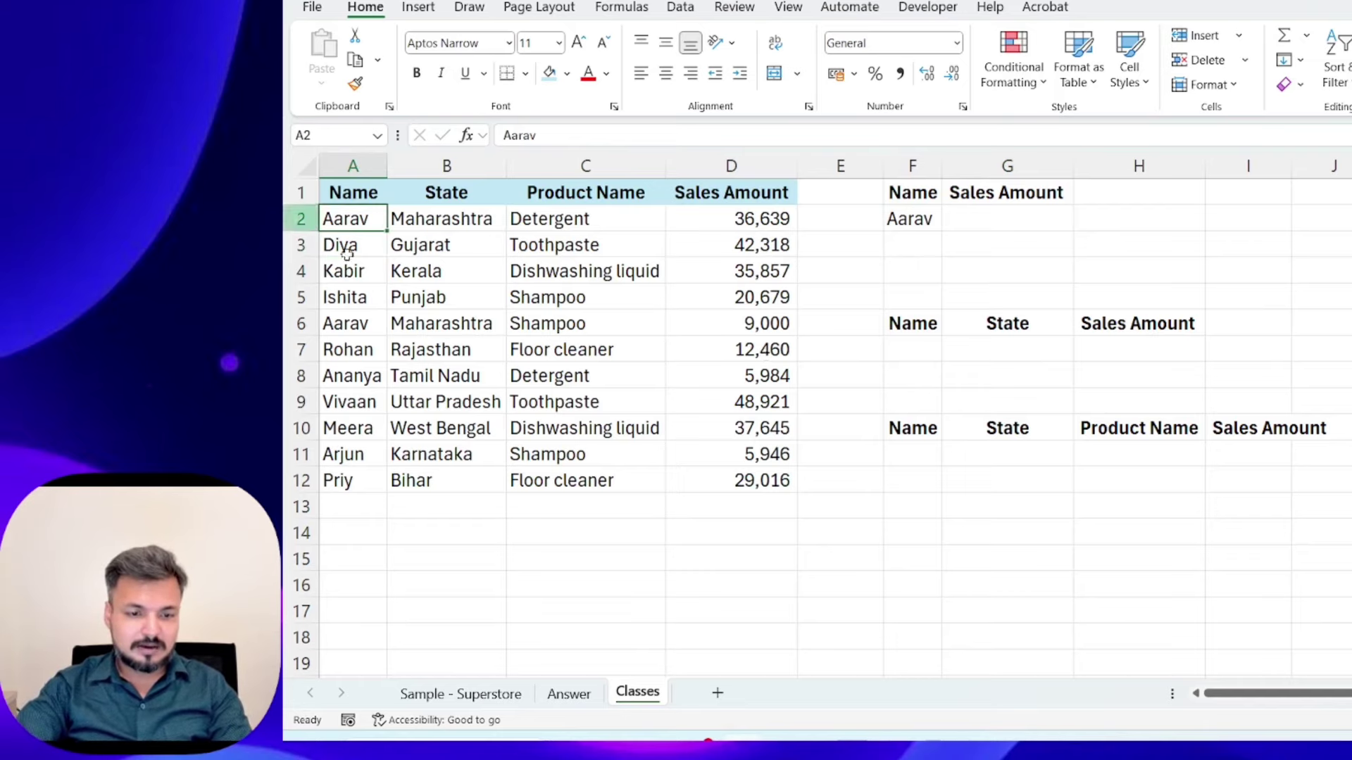
left_click(351, 324)
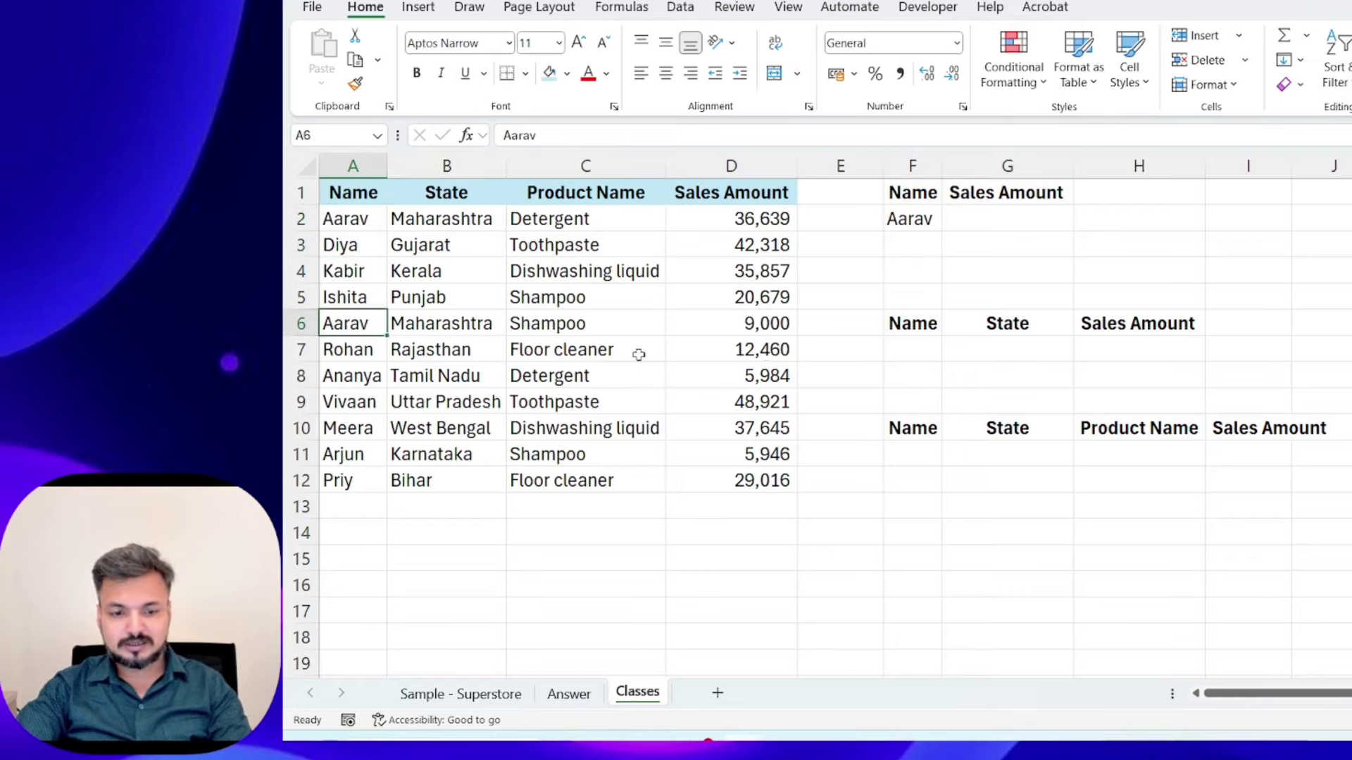
- Bold the sales amounts in D6 and D2 that belong to the name in F2, and select both
key("Right")
key("Right")
key("Right")
key("ctrl+b")
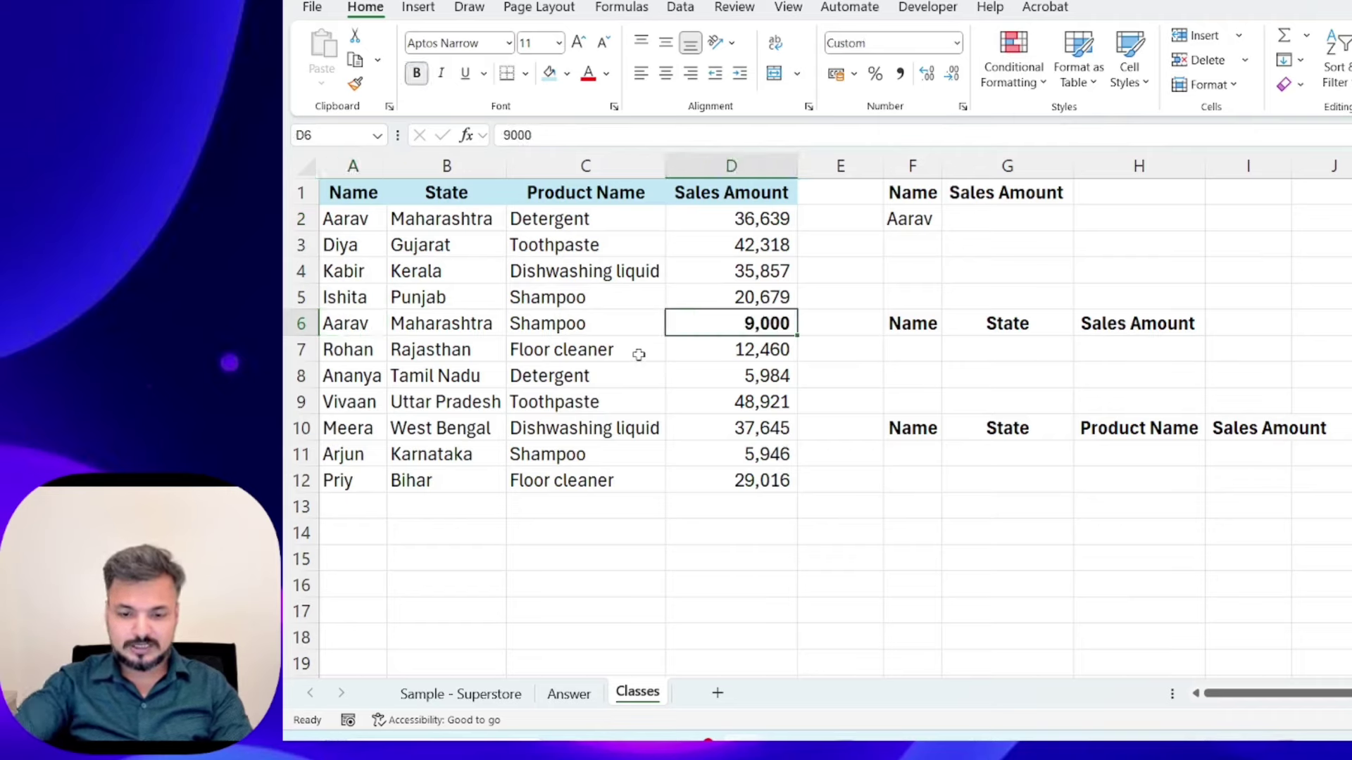
key("Up")
key("Up")
key("Up")
key("Up")
key("Up")
key("Down")
key("ctrl+b")
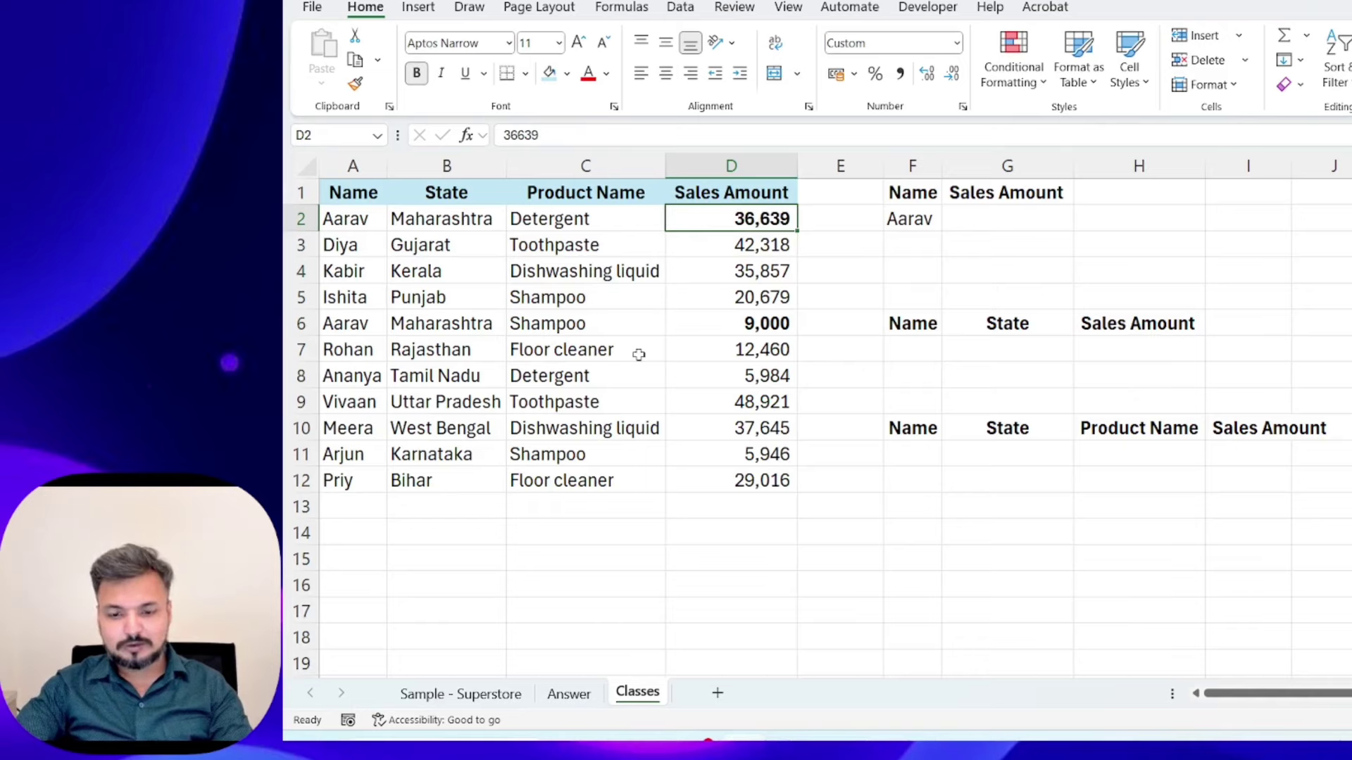
left_click(750, 325, "ctrl")
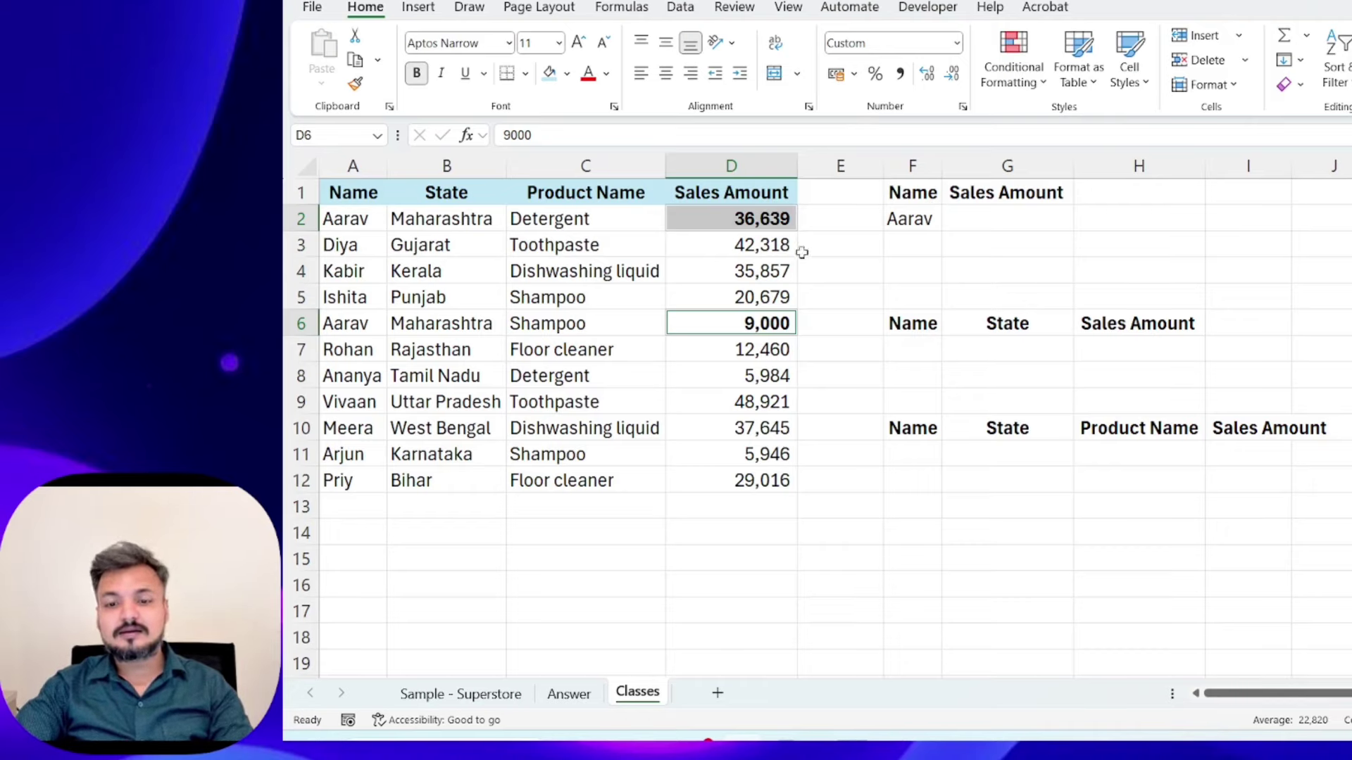
- Undo the bold formatting on the sales amounts in D2 and D6
left_click(762, 266)
key("ctrl+z")
key("ctrl+z")
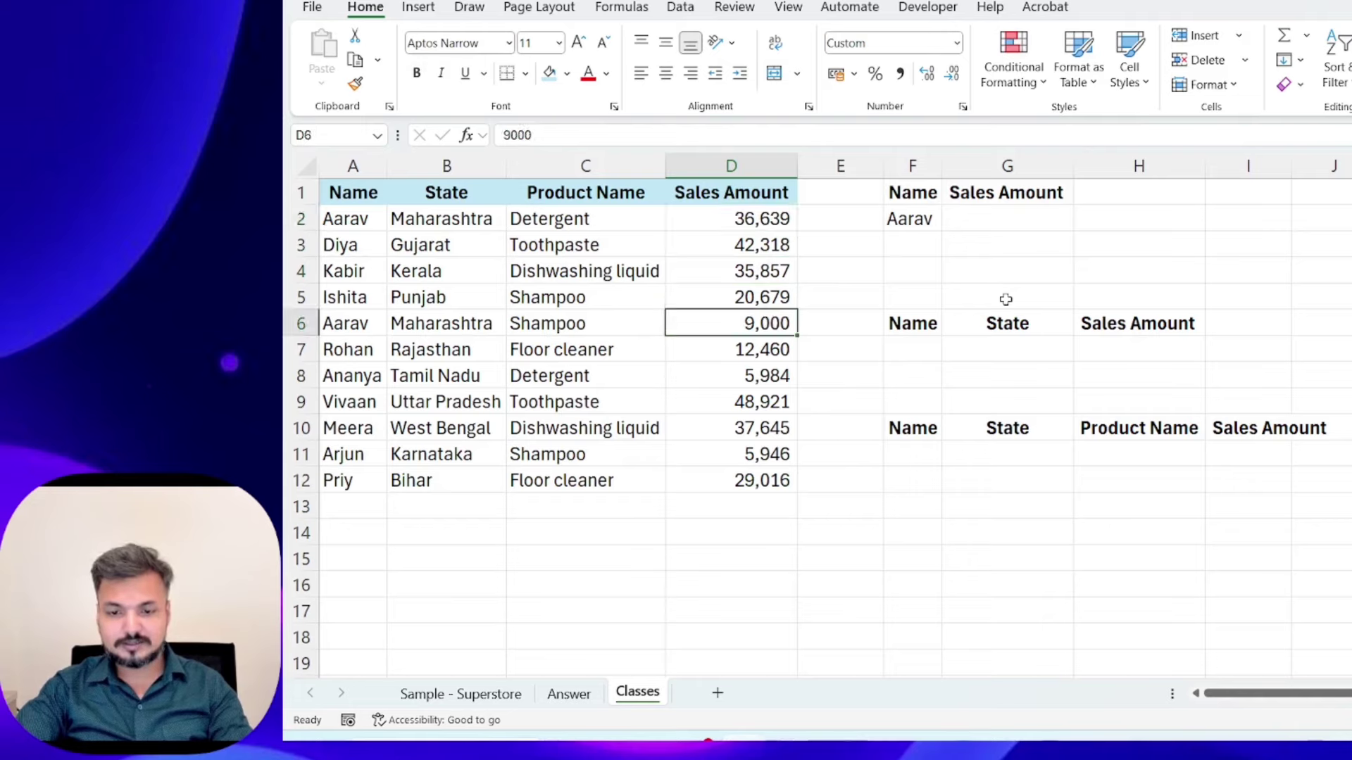
- Review the name criterion in F2, the empty result cell G2 and the source Sales Amount column
left_click(1005, 222)
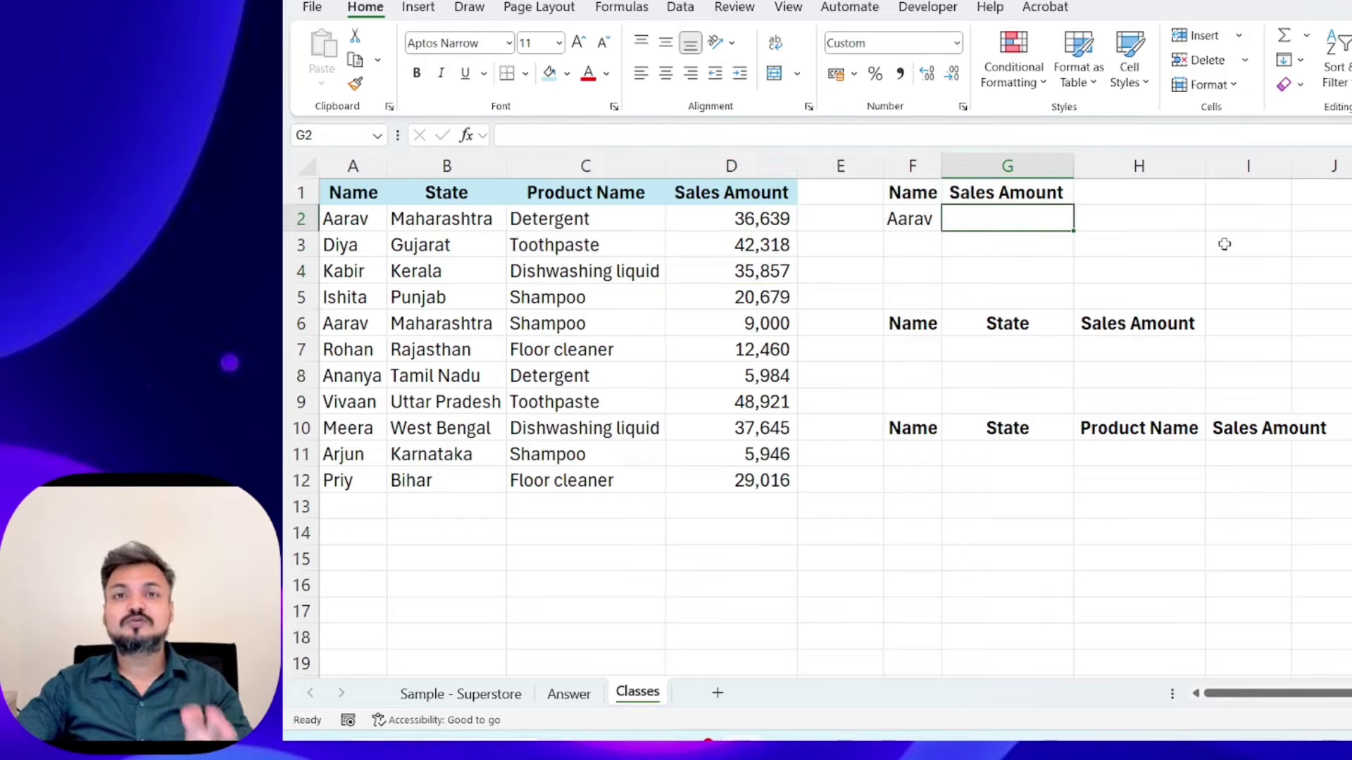
key("Left")
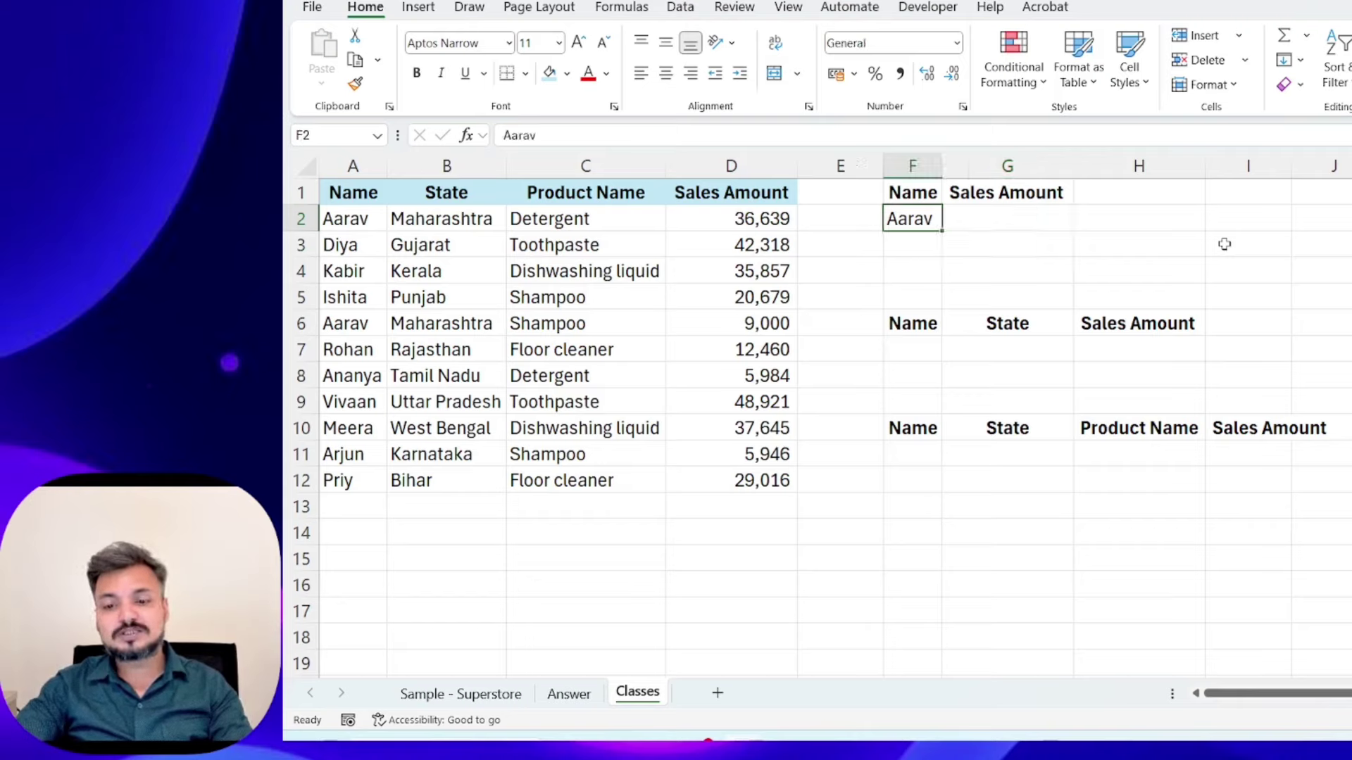
key("Right")
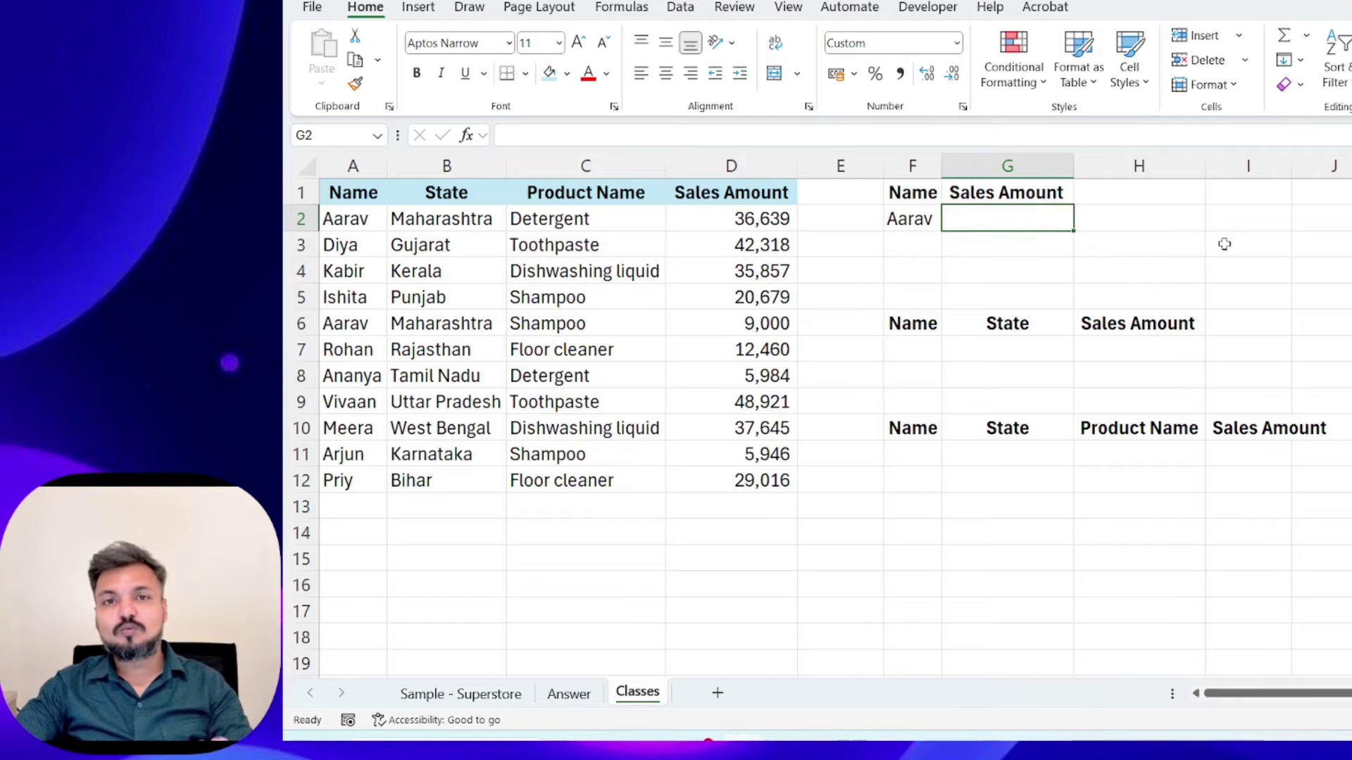
key("Left")
key("Left")
key("Left")
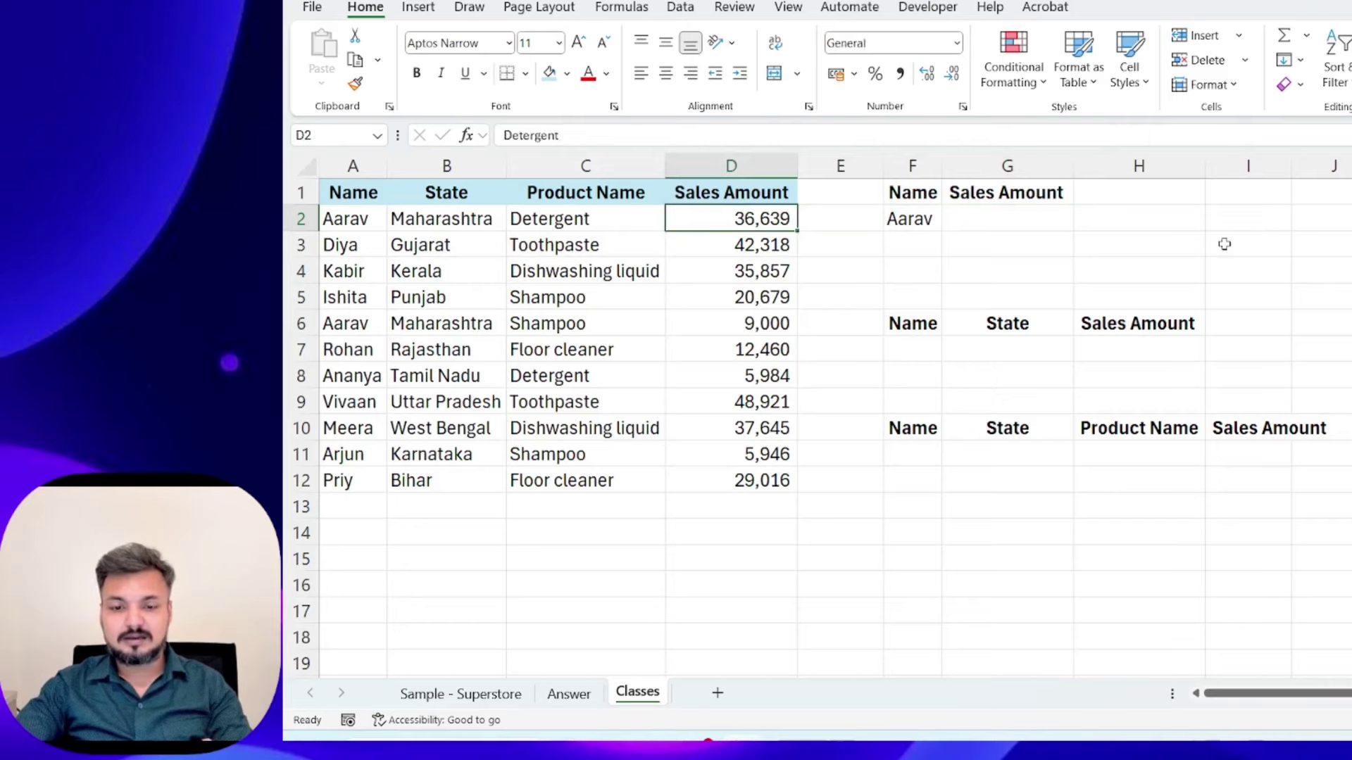
key("Right")
key("Right")
key("Right")
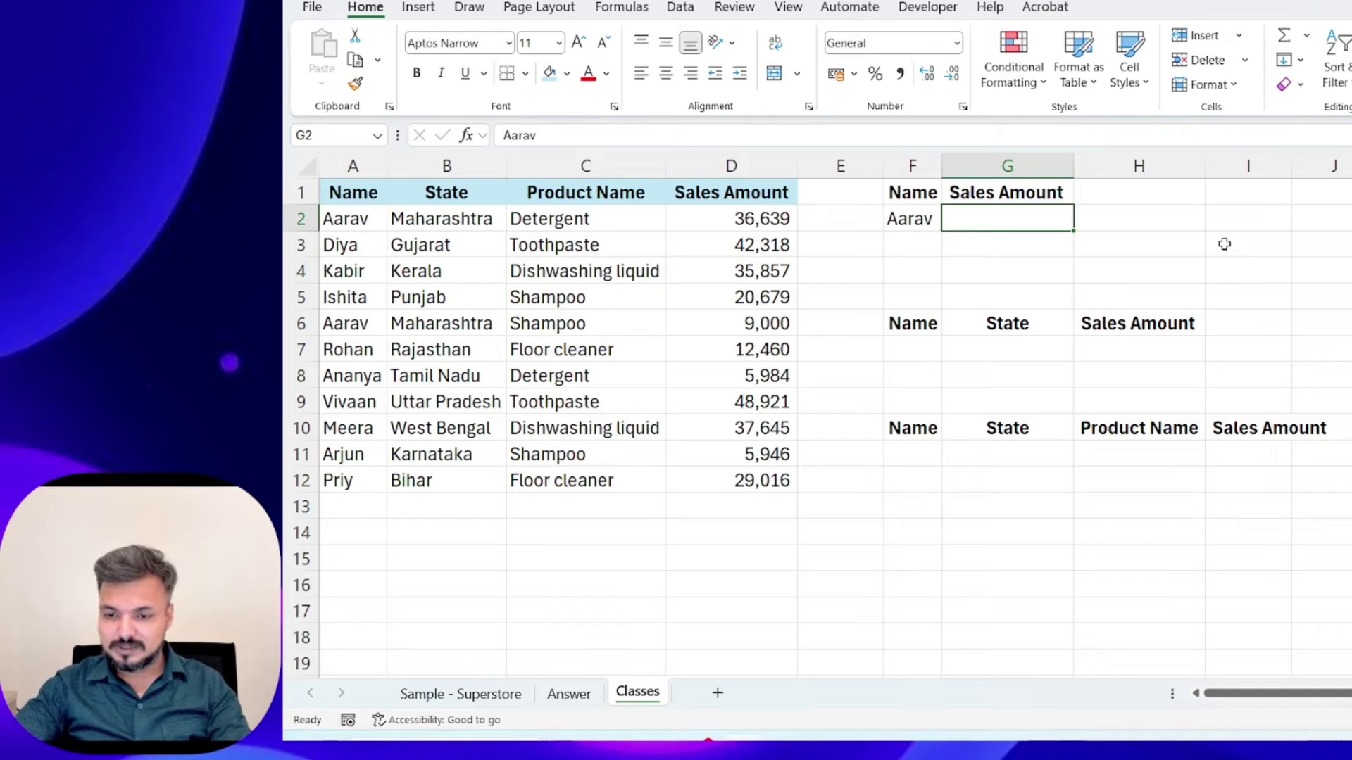
- Enter =SUMIF(A:A,F2,D:D) in G2 to total the sales amounts for the name in F2
type("=sum")
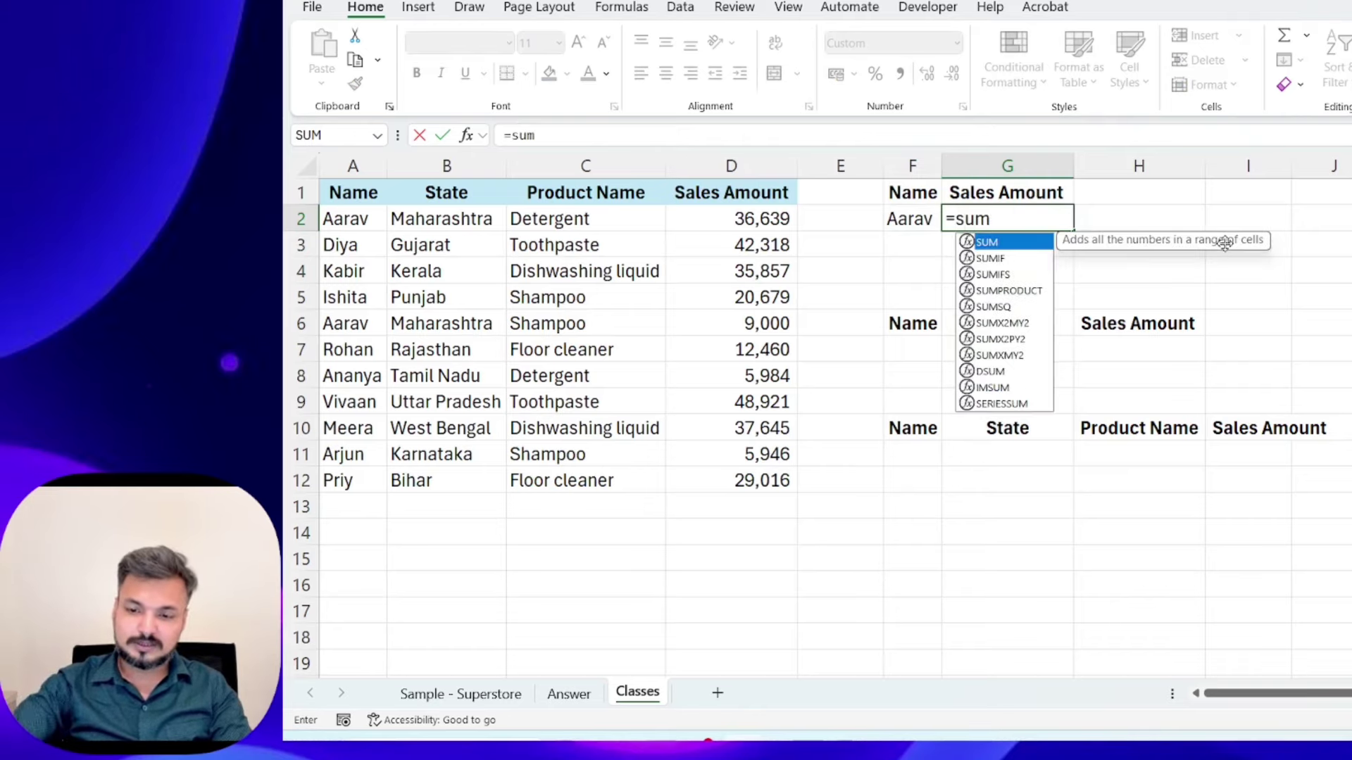
key("Down")
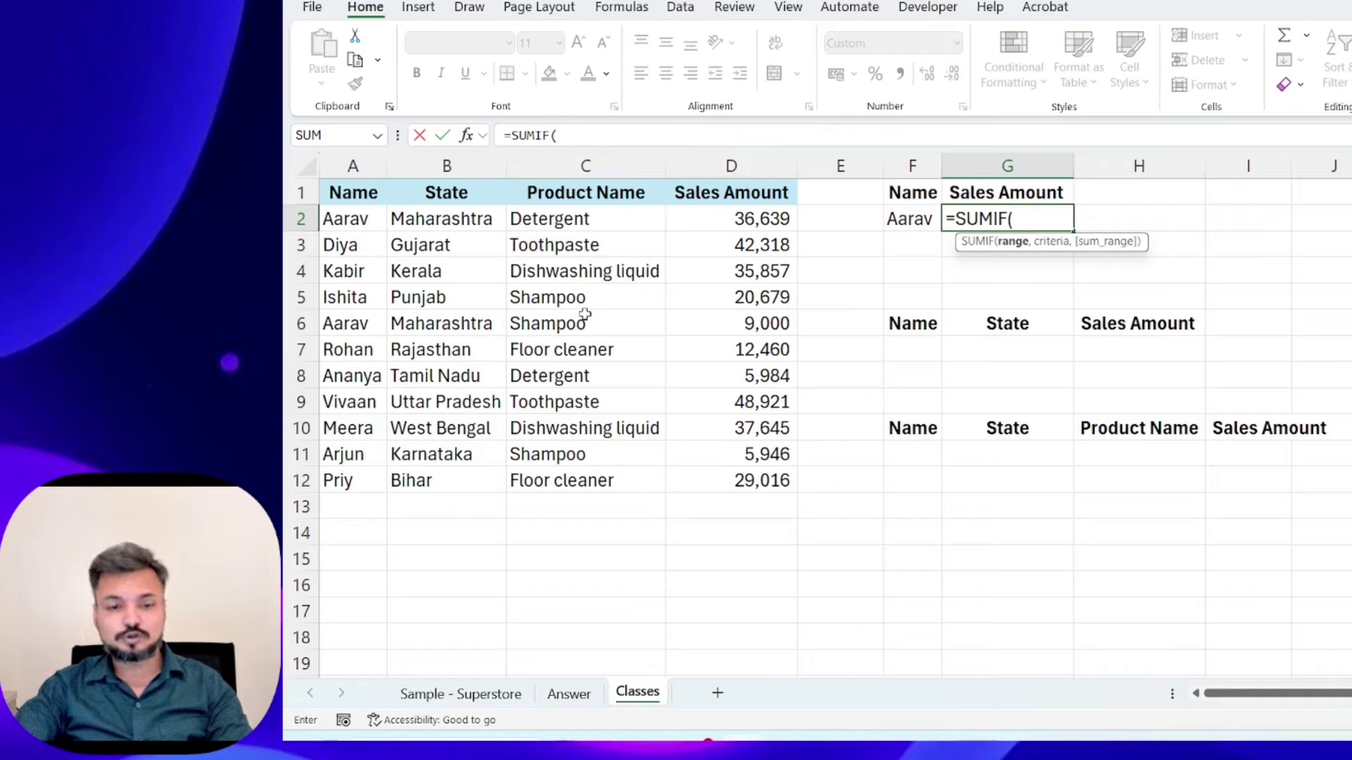
left_click(353, 166)
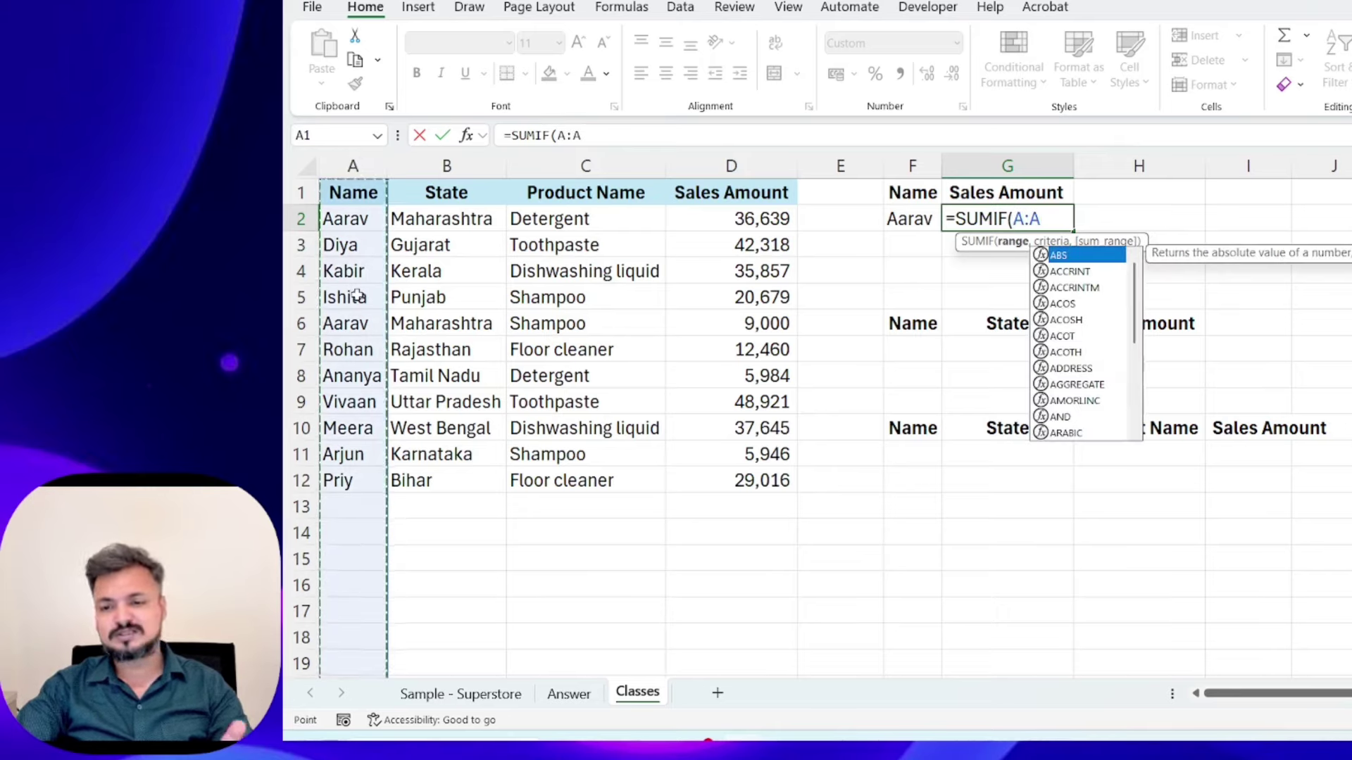
type(",")
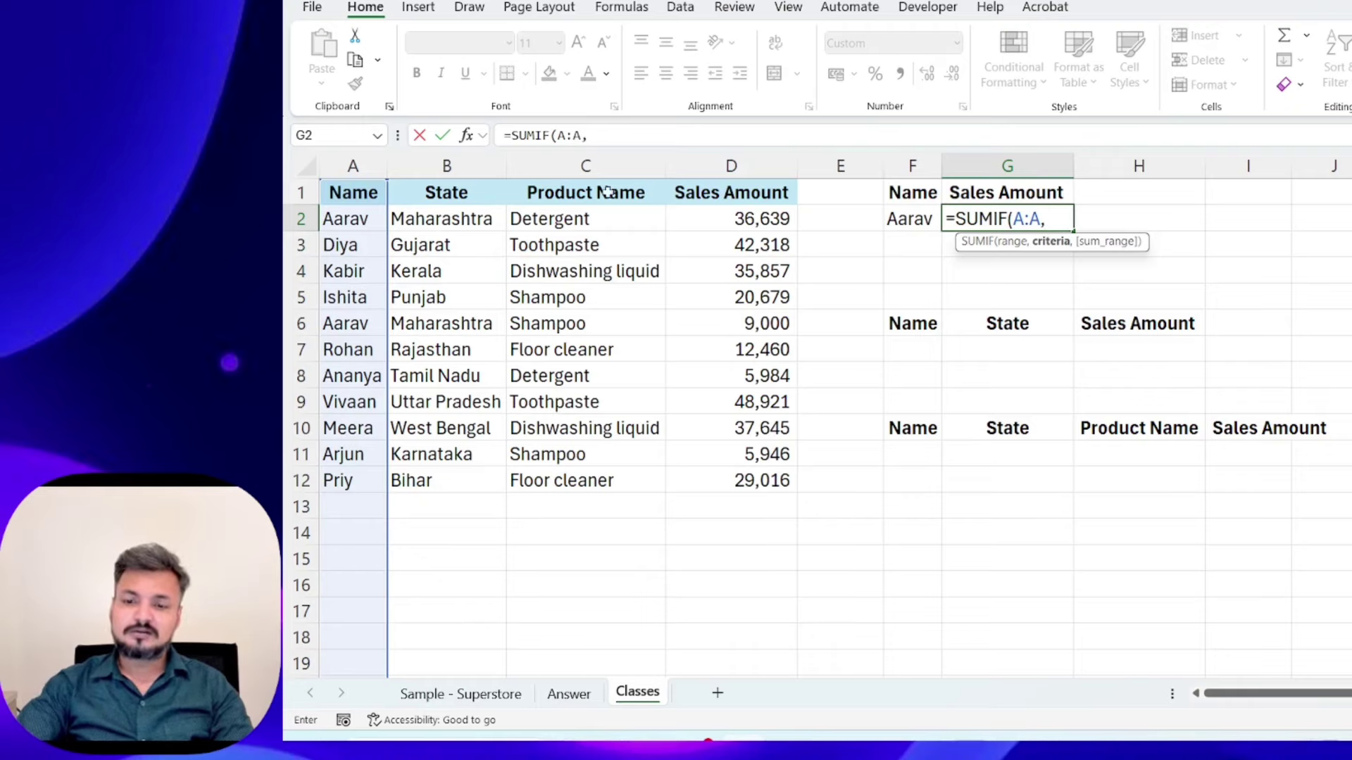
left_click(907, 221)
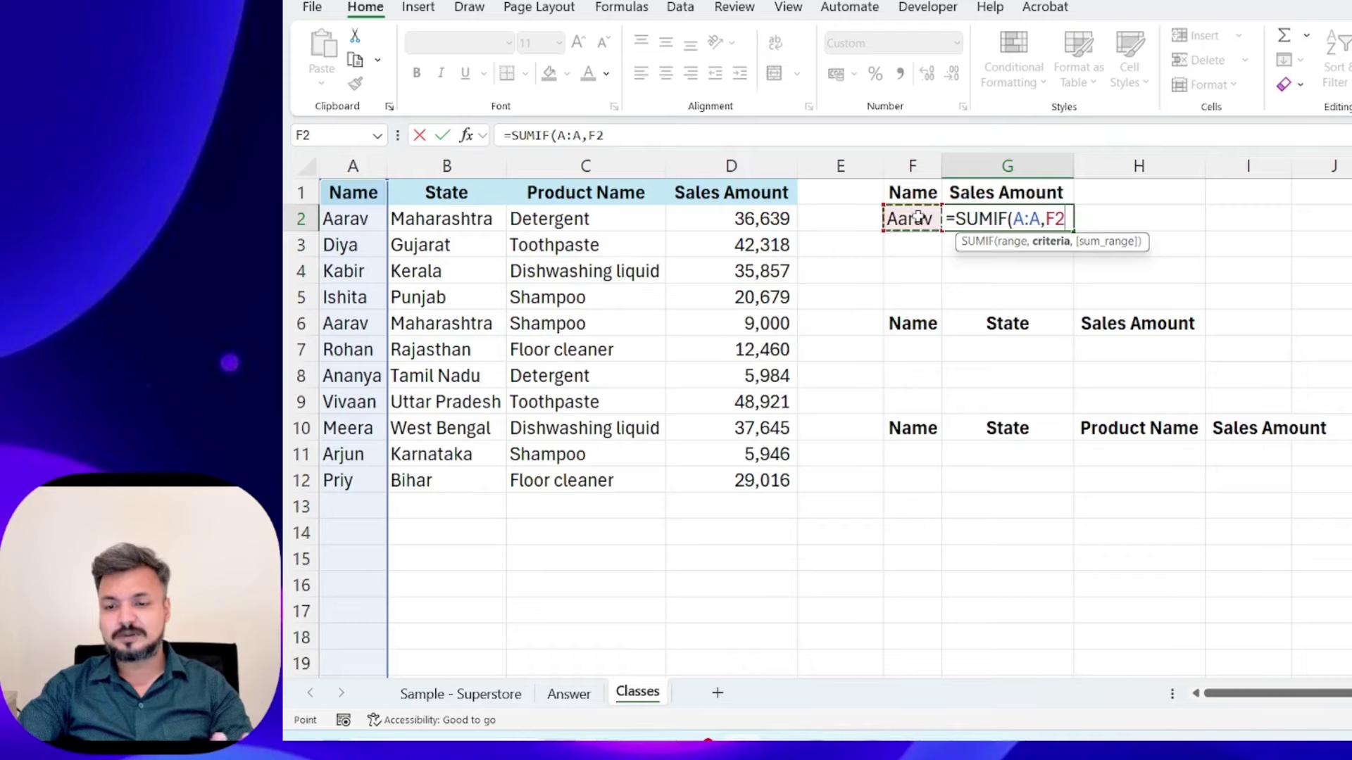
type(",")
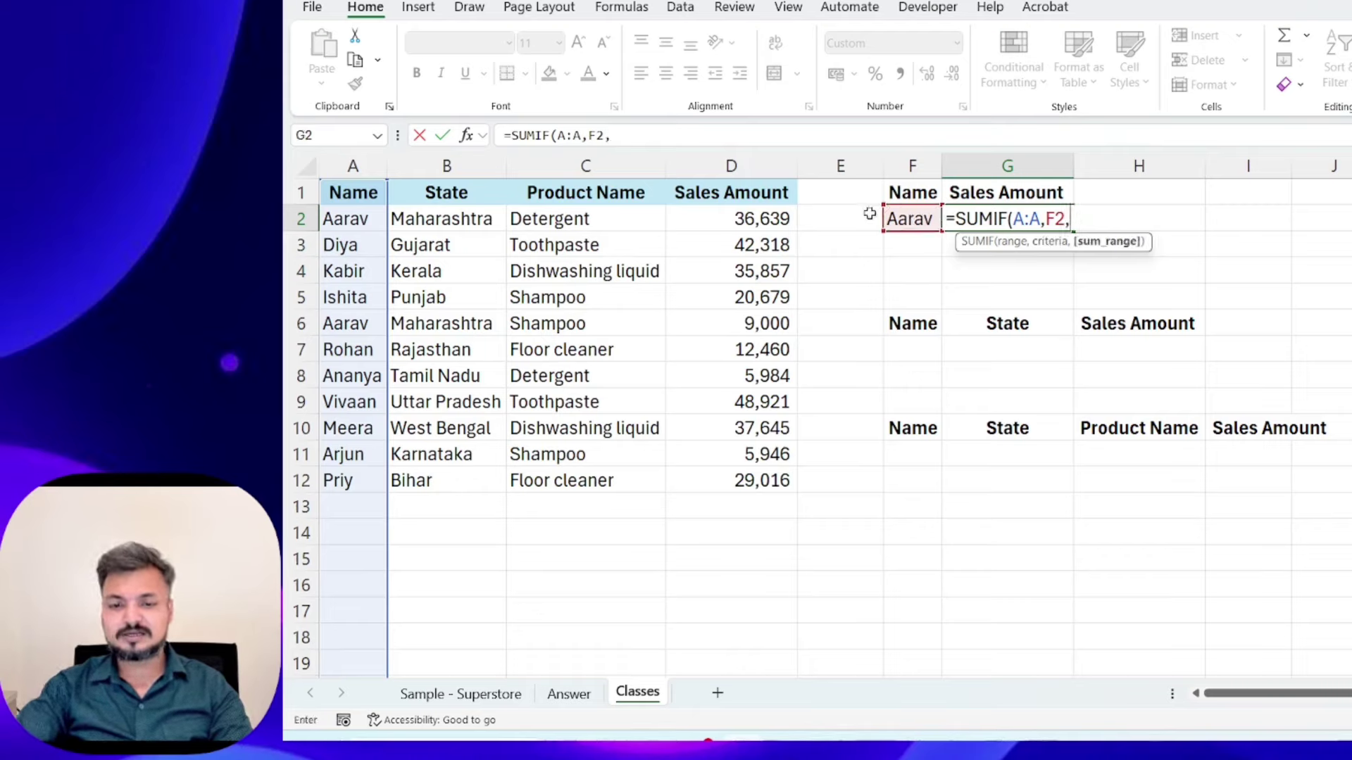
left_click(731, 166)
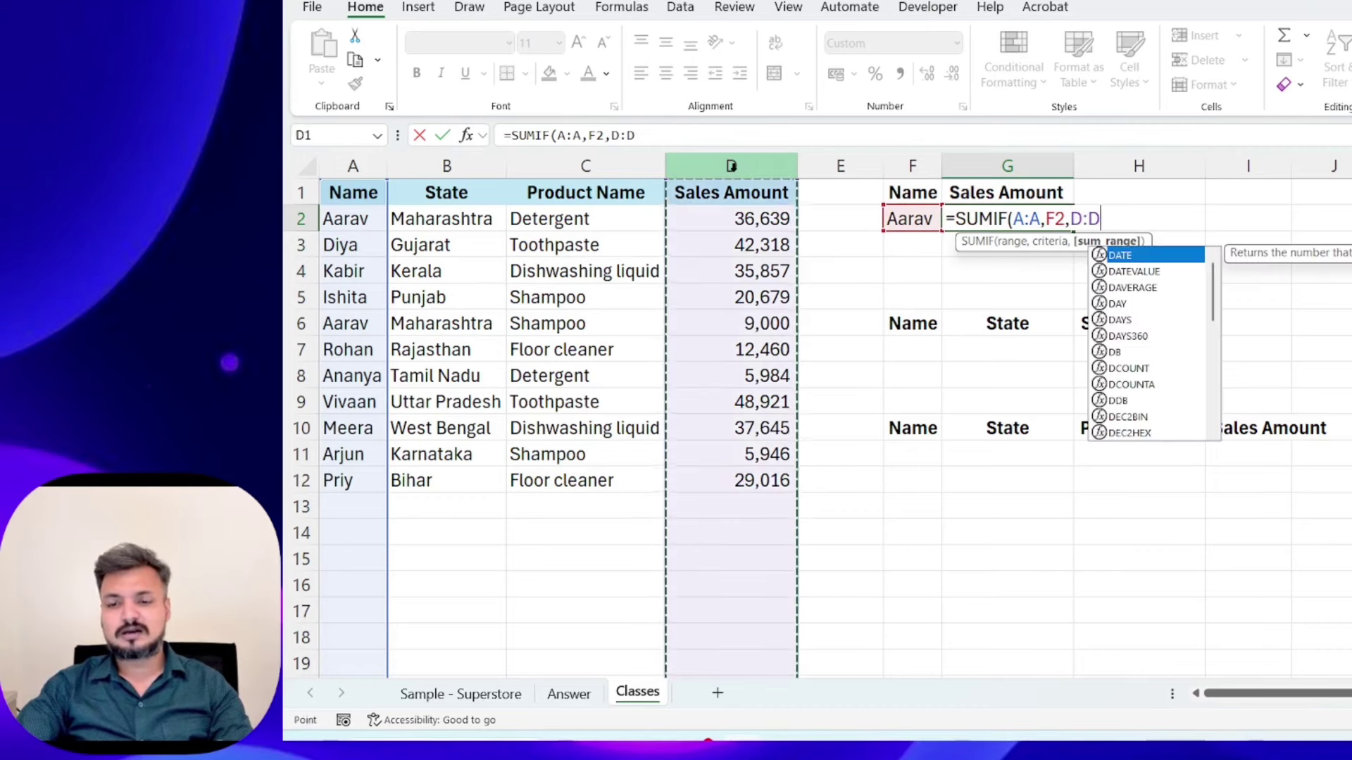
type(")")
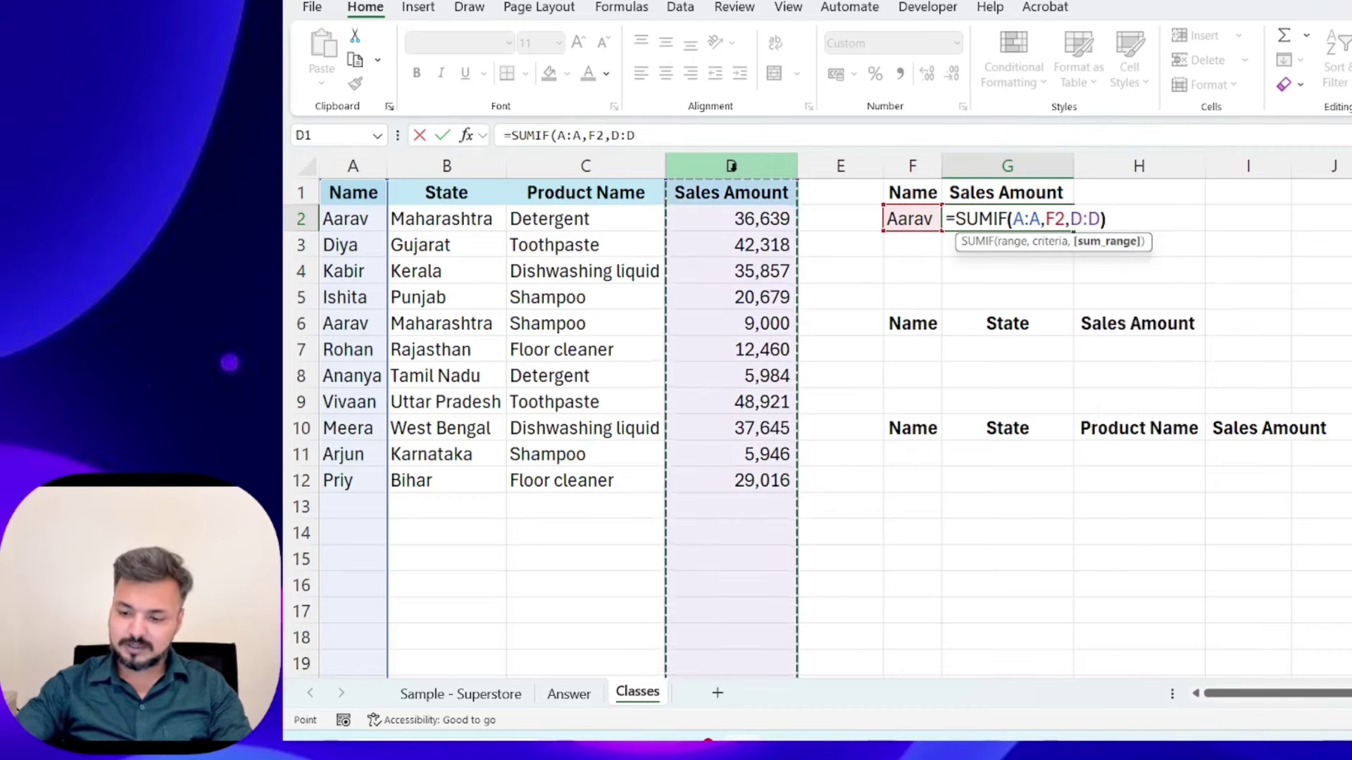
key("Return")
key("Up")
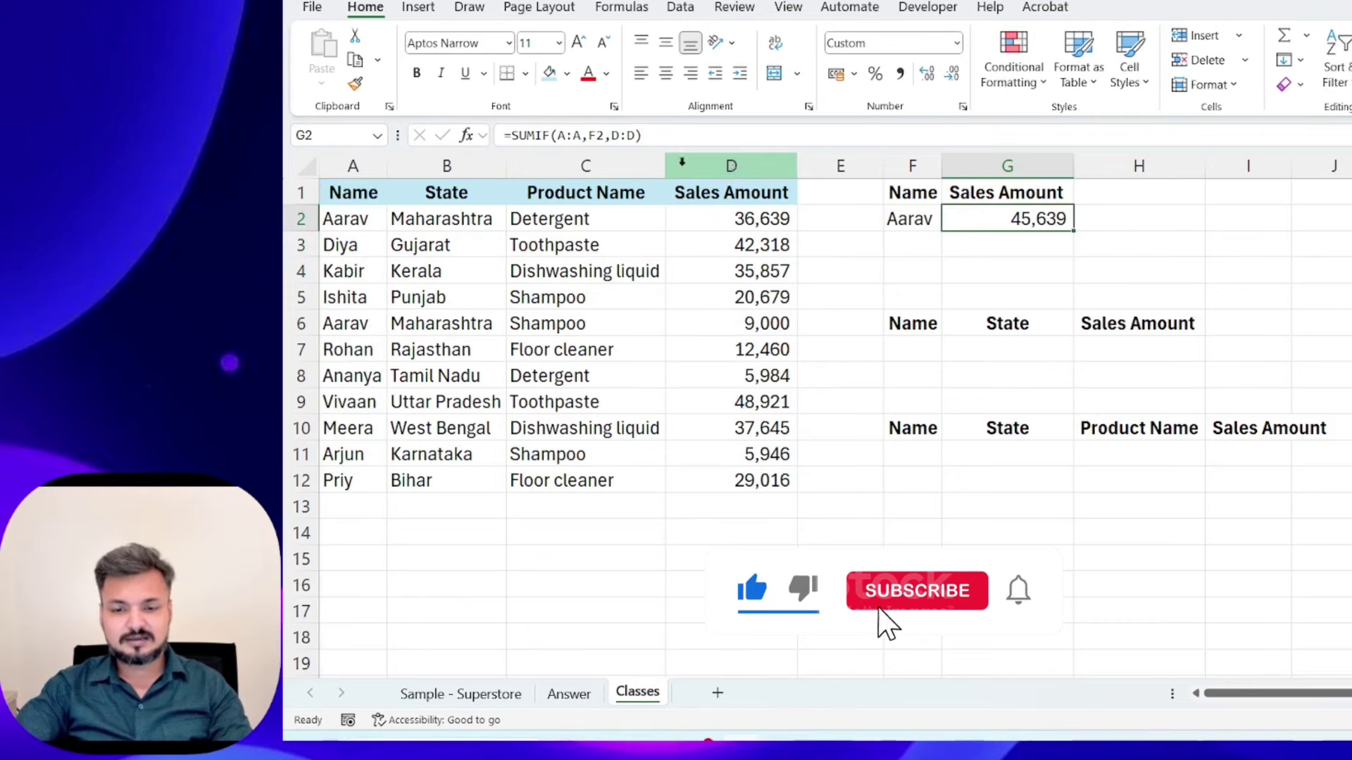
- Try Focus Cell highlighting on D2, turn it off, and select D2 with D6 to check the total in G2
left_click(743, 211)
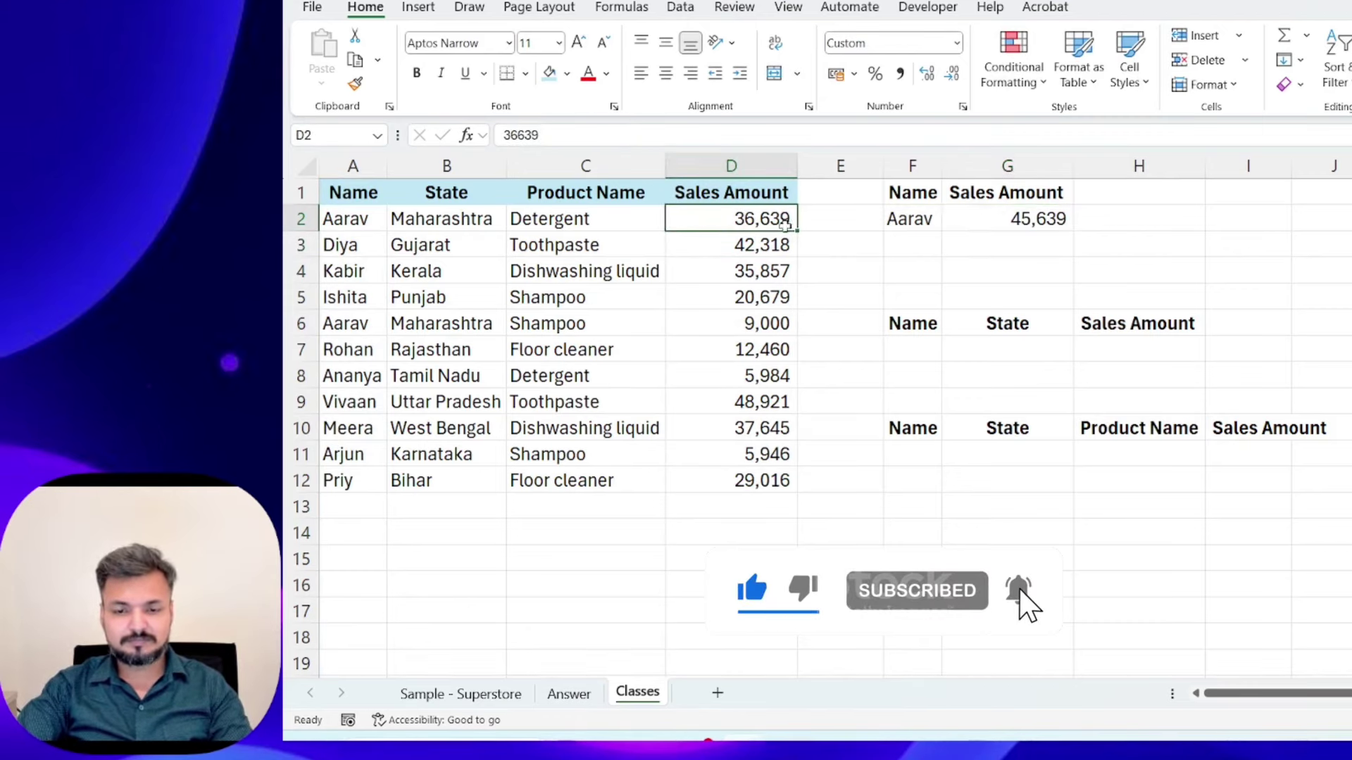
left_click(787, 8)
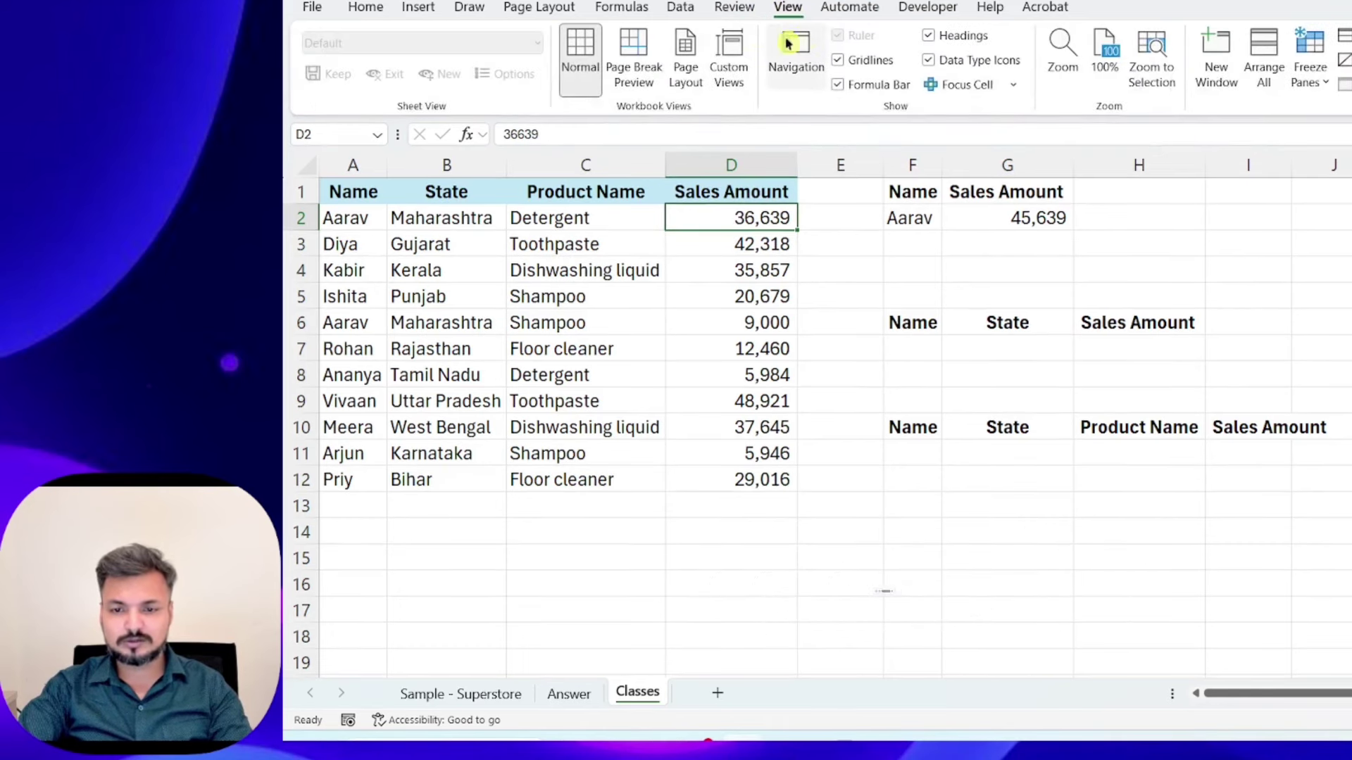
left_click(947, 84)
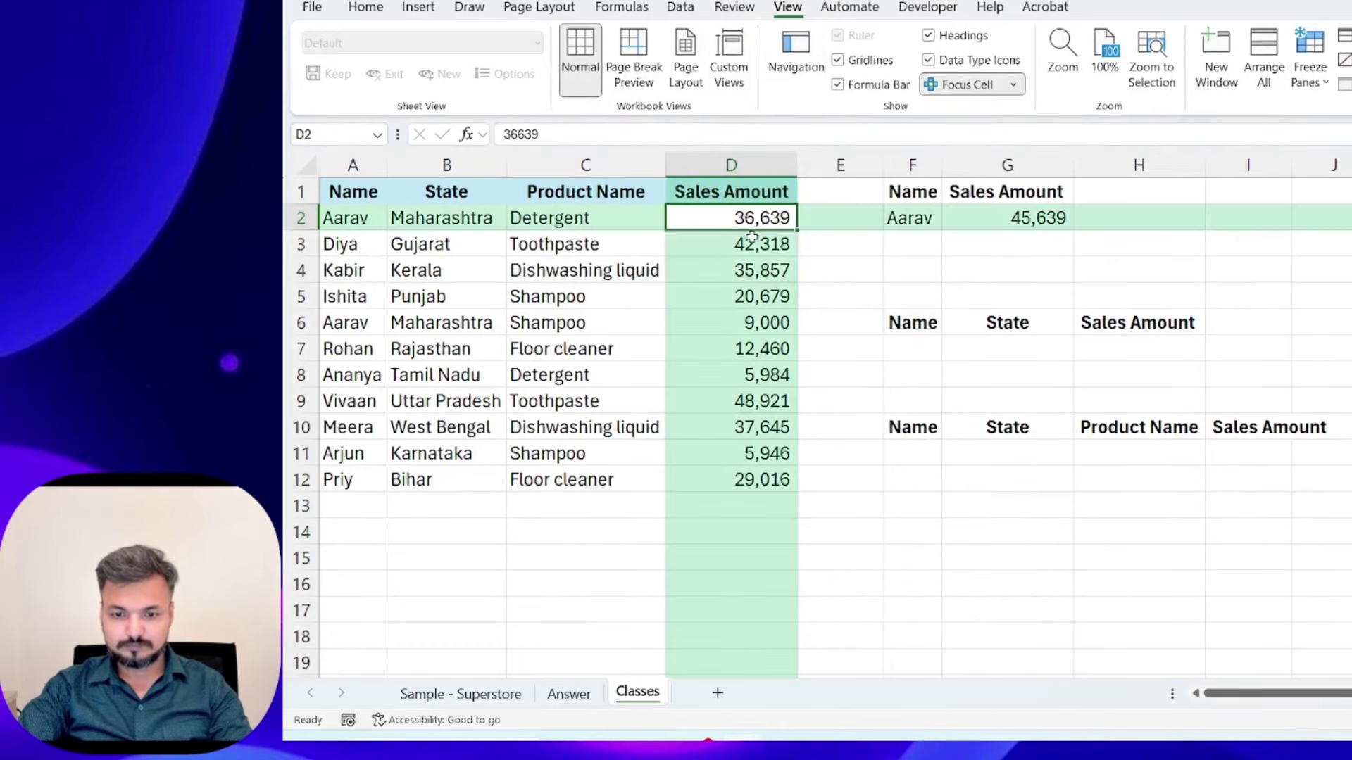
left_click(960, 84)
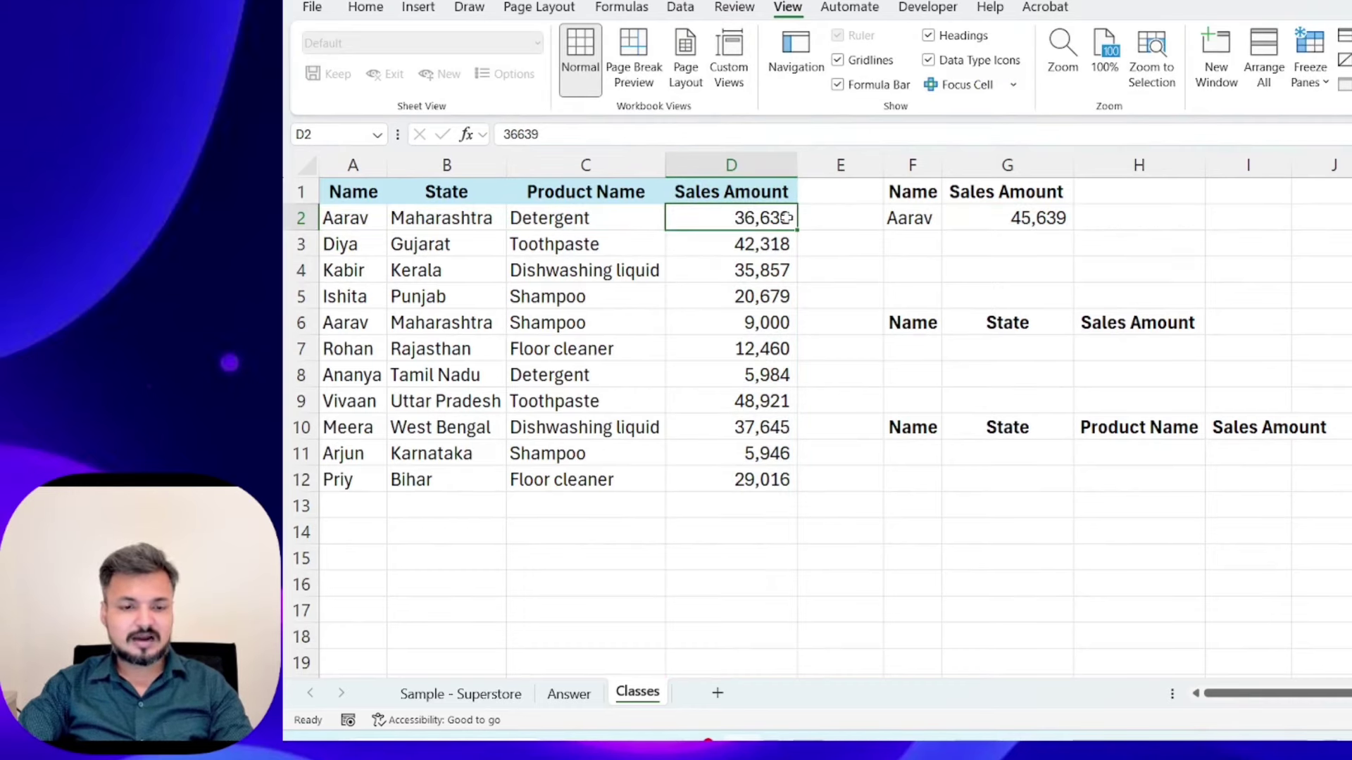
left_click(766, 318, "ctrl")
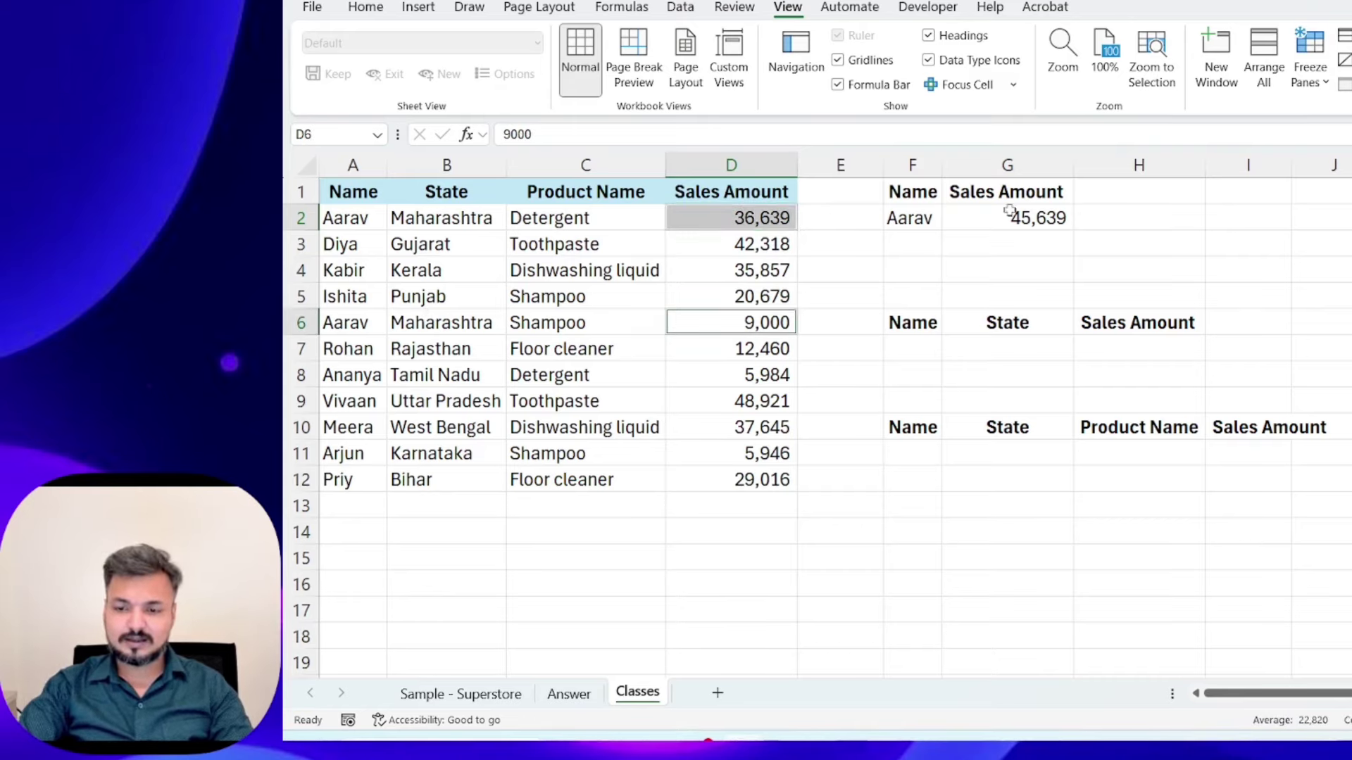
left_click(913, 347)
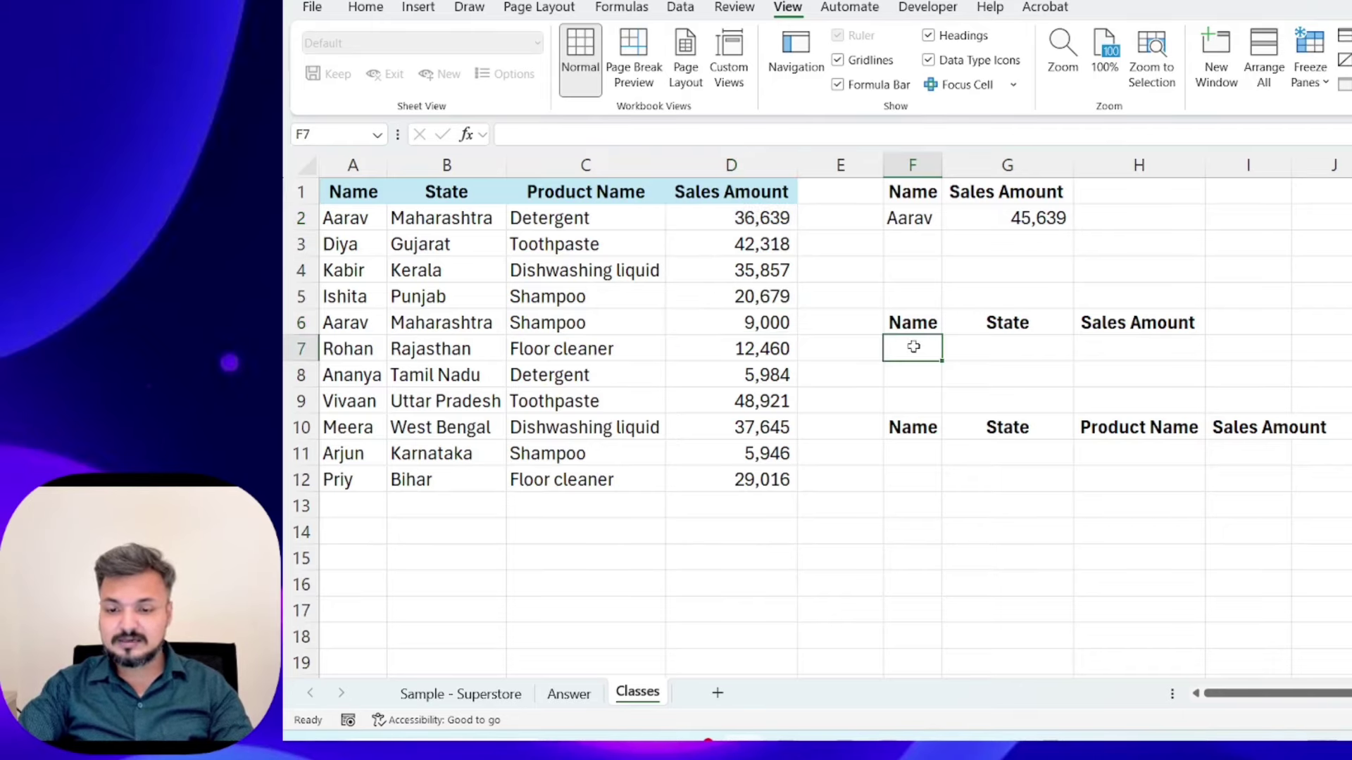
left_click(914, 215)
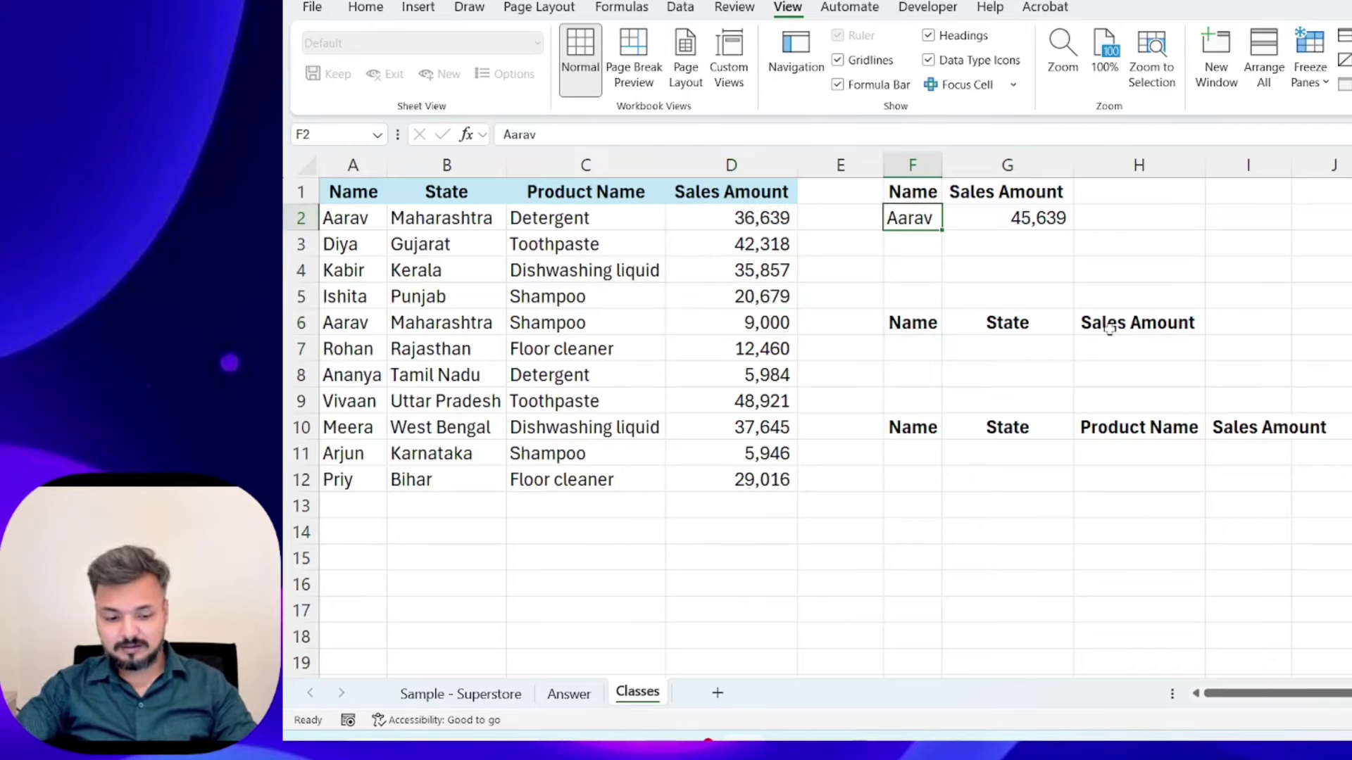
key("ctrl+c")
key("Down")
key("Down")
key("Down")
key("Down")
key("Down")
key("Down")
key("Down")
key("Up")
key("Up")
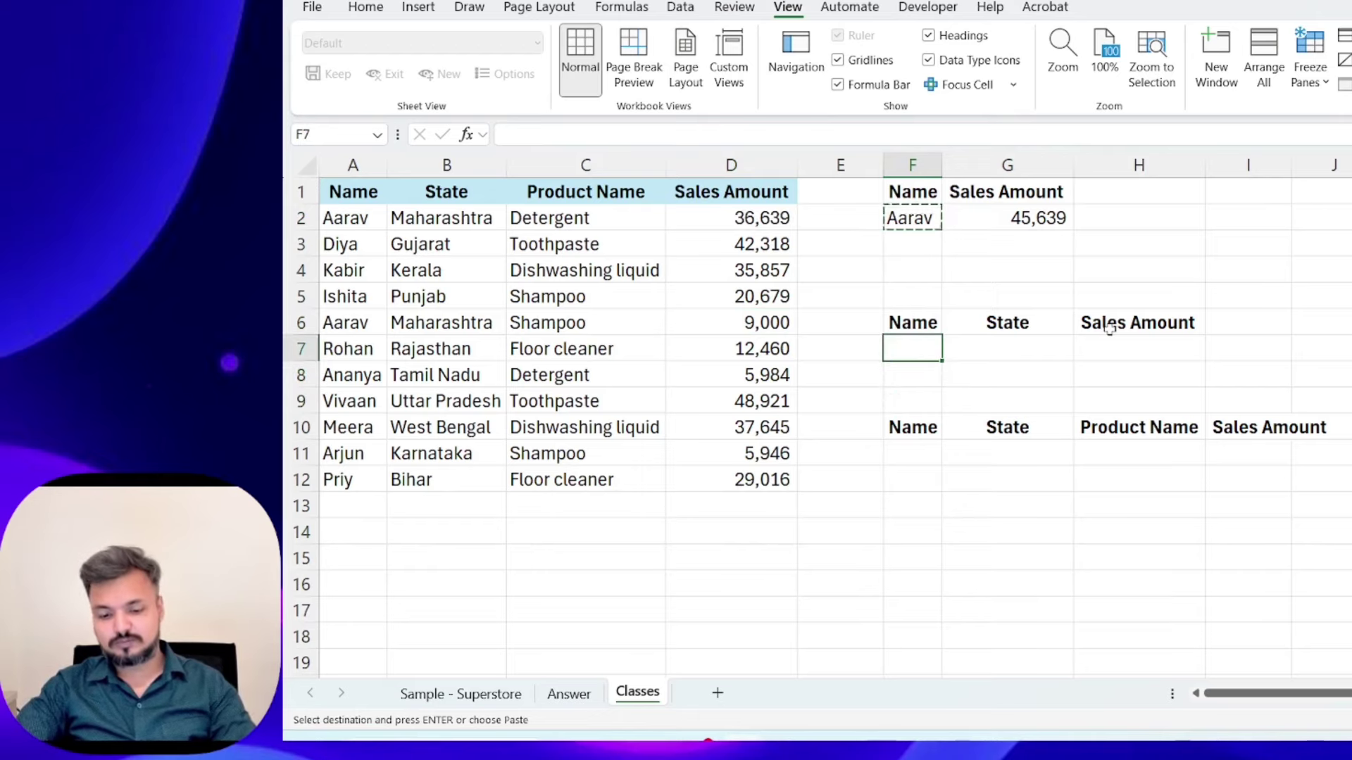
key("shift+Right")
key("shift+Right")
key("shift+Left")
key("shift+Left")
key("Escape")
key("Up")
key("Up")
key("Up")
key("Up")
key("Up")
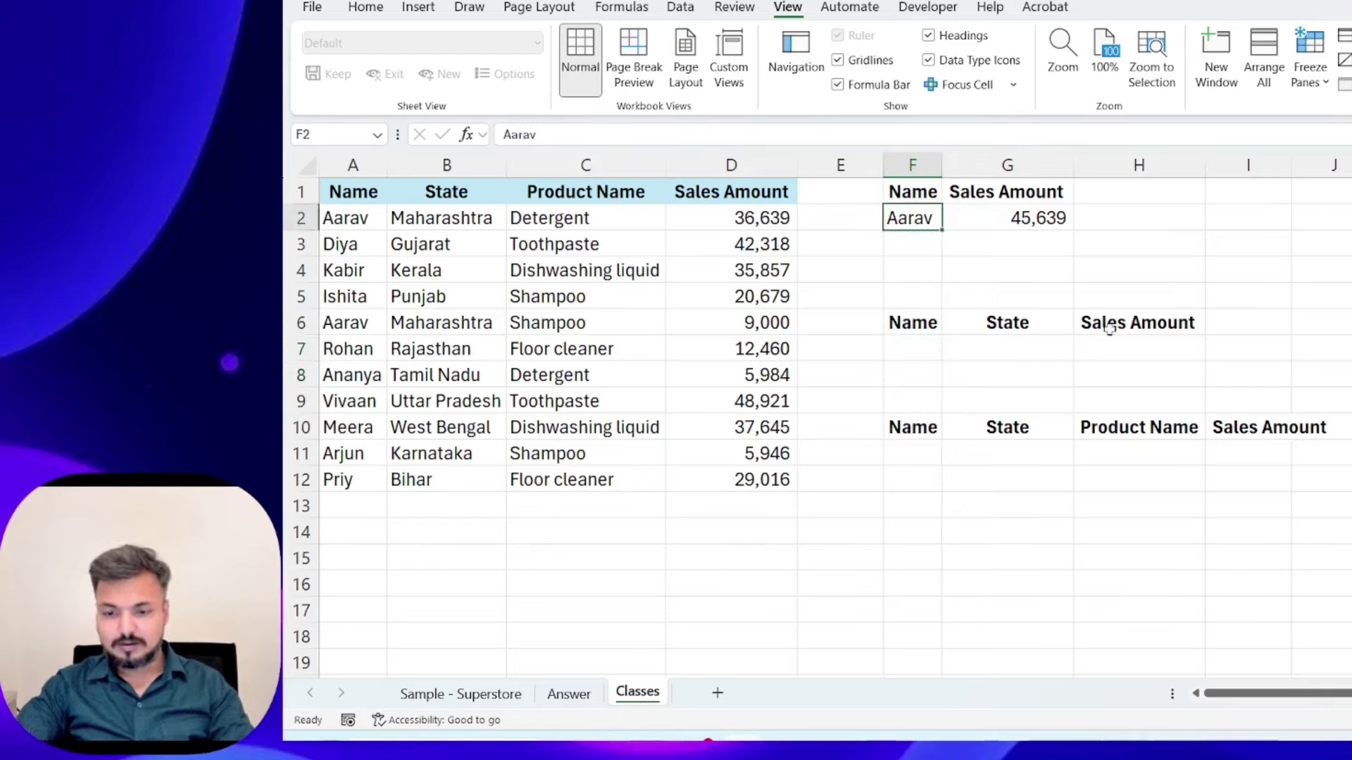
- Copy the name criterion from F2 into F7 under the second table's Name header
key("ctrl+c")
key("Down")
key("Down")
key("Down")
key("Down")
key("Down")
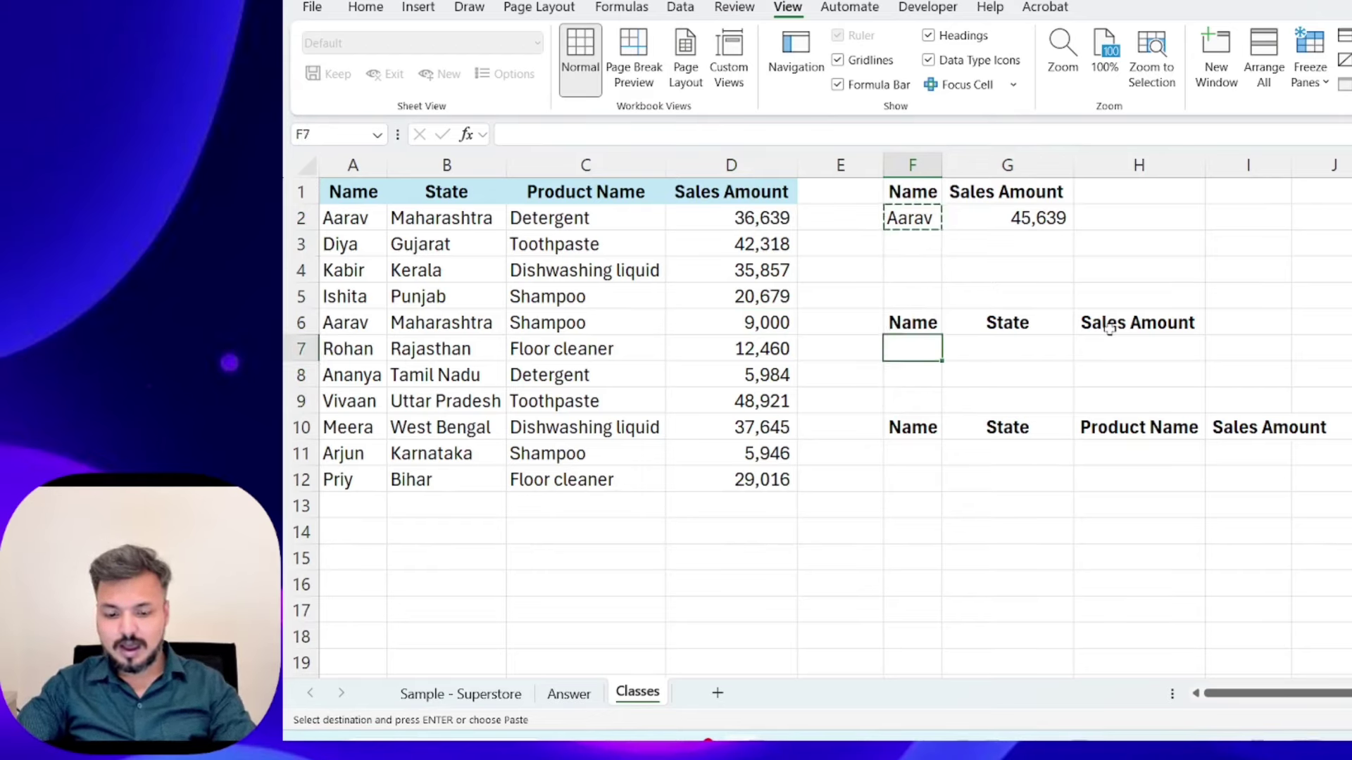
key("ctrl+v")
- Copy the state Maharashtra from B2 into G7 as the second table's state criterion
key("Right")
key("Right")
key("Right")
key("Left")
key("Left")
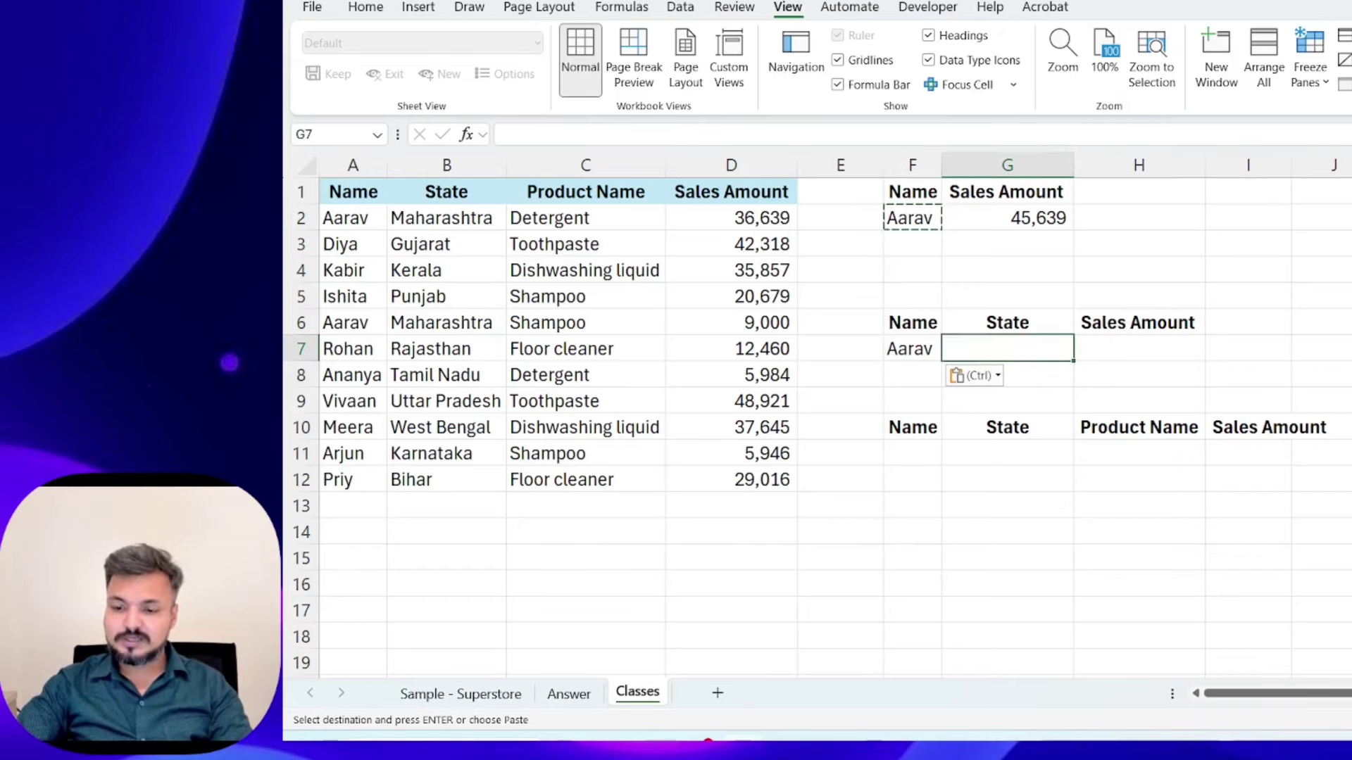
key("Right")
key("Left")
key("Left")
key("Left")
key("Left")
key("Left")
key("Up")
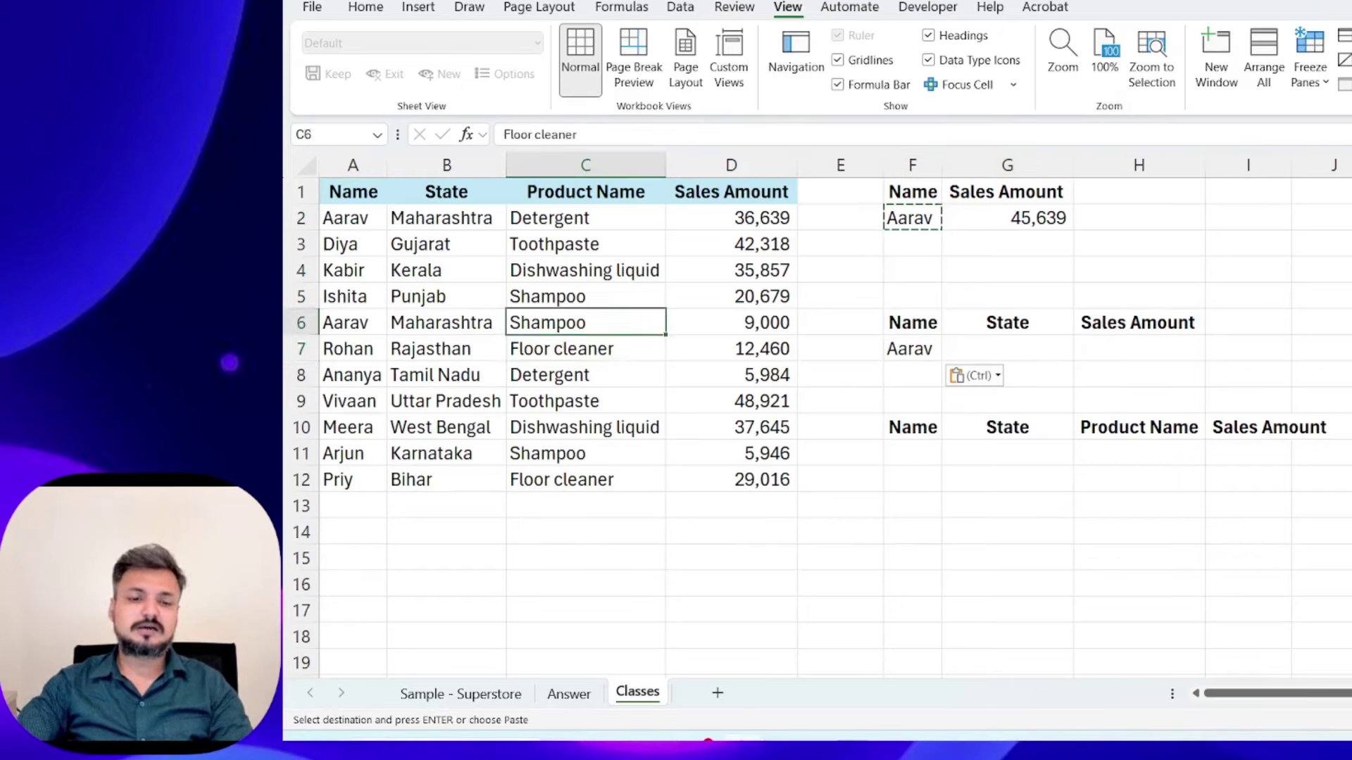
key("Up")
key("Up")
key("Up")
key("Left")
key("Up")
key("ctrl+c")
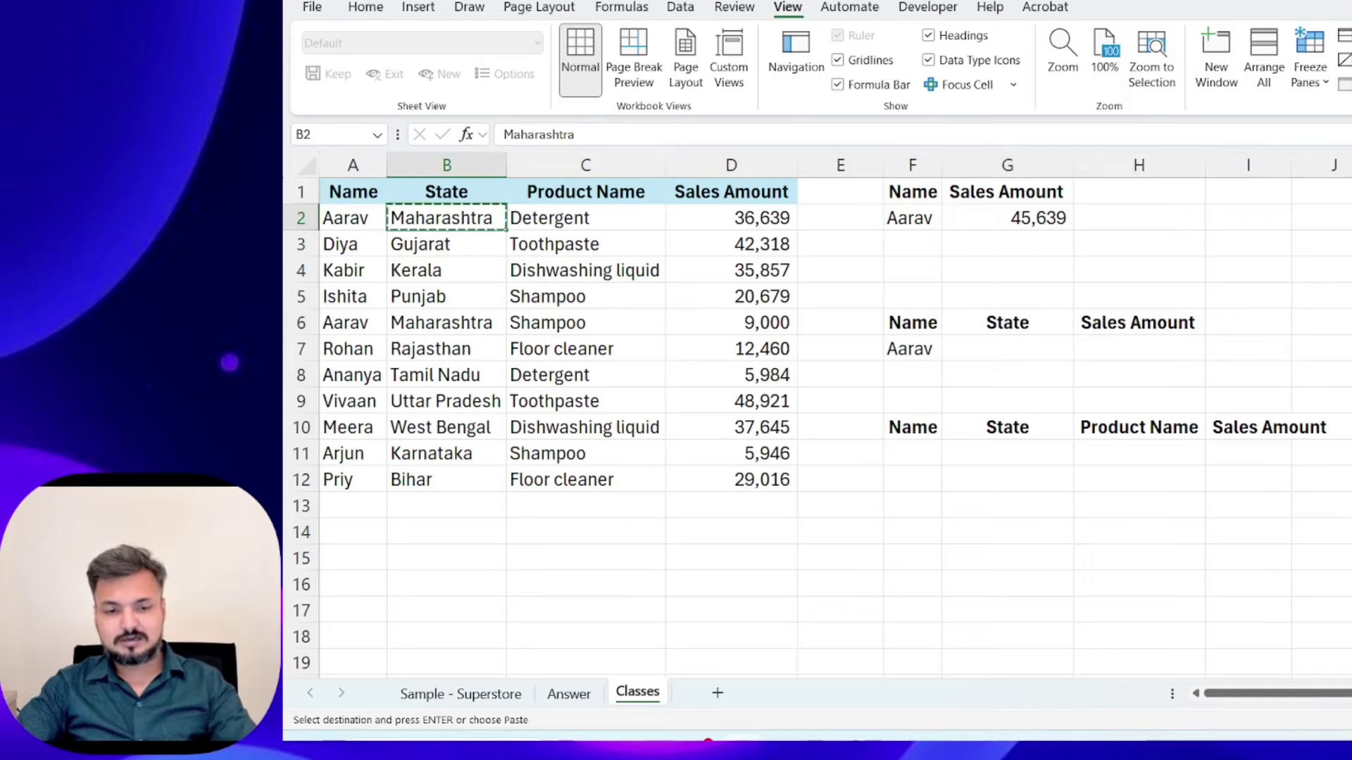
key("Right")
key("Right")
key("Right")
key("Right")
key("Right")
key("Right")
key("Down")
key("Down")
key("Down")
key("Down")
key("Left")
key("Down")
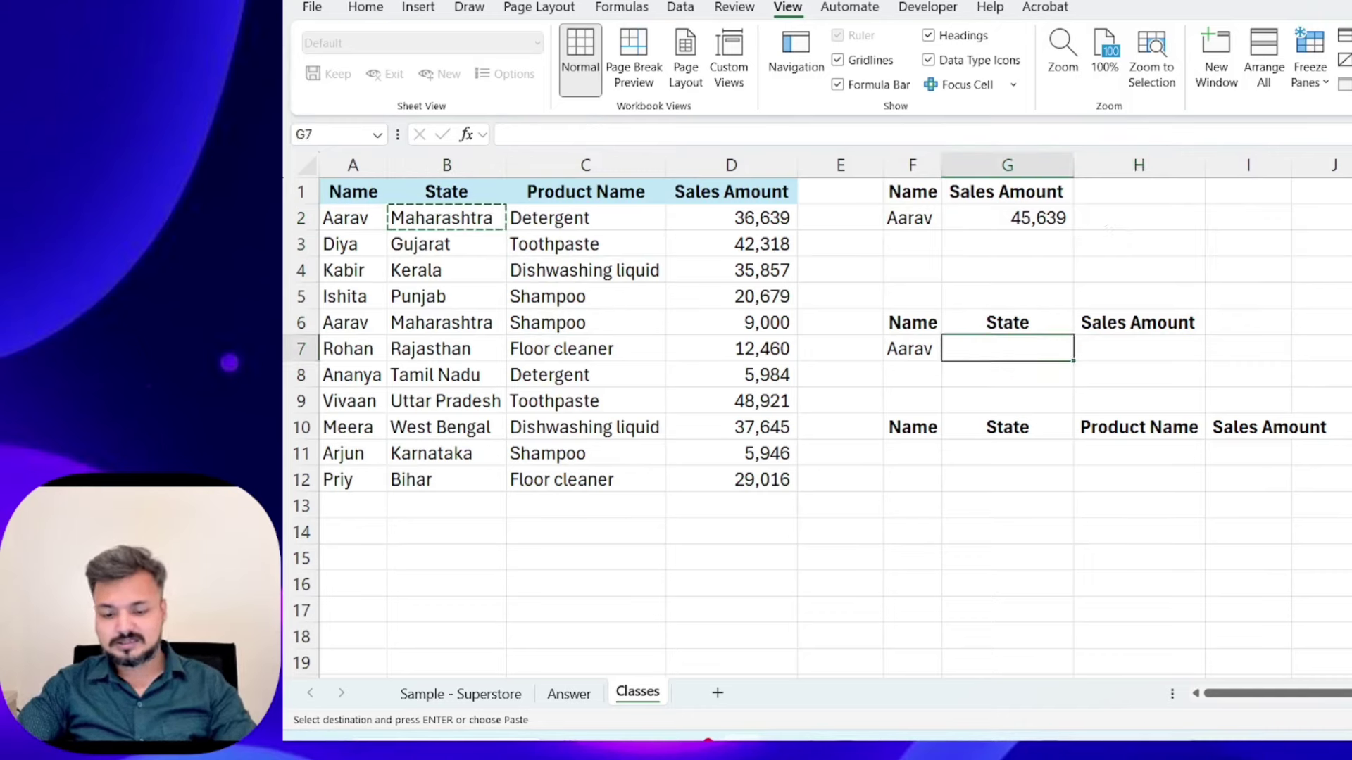
key("ctrl+v")
- Change the state in B6 to Punjab
key("Left")
key("Left")
key("Left")
key("Left")
key("Left")
key("Up")
key("Left")
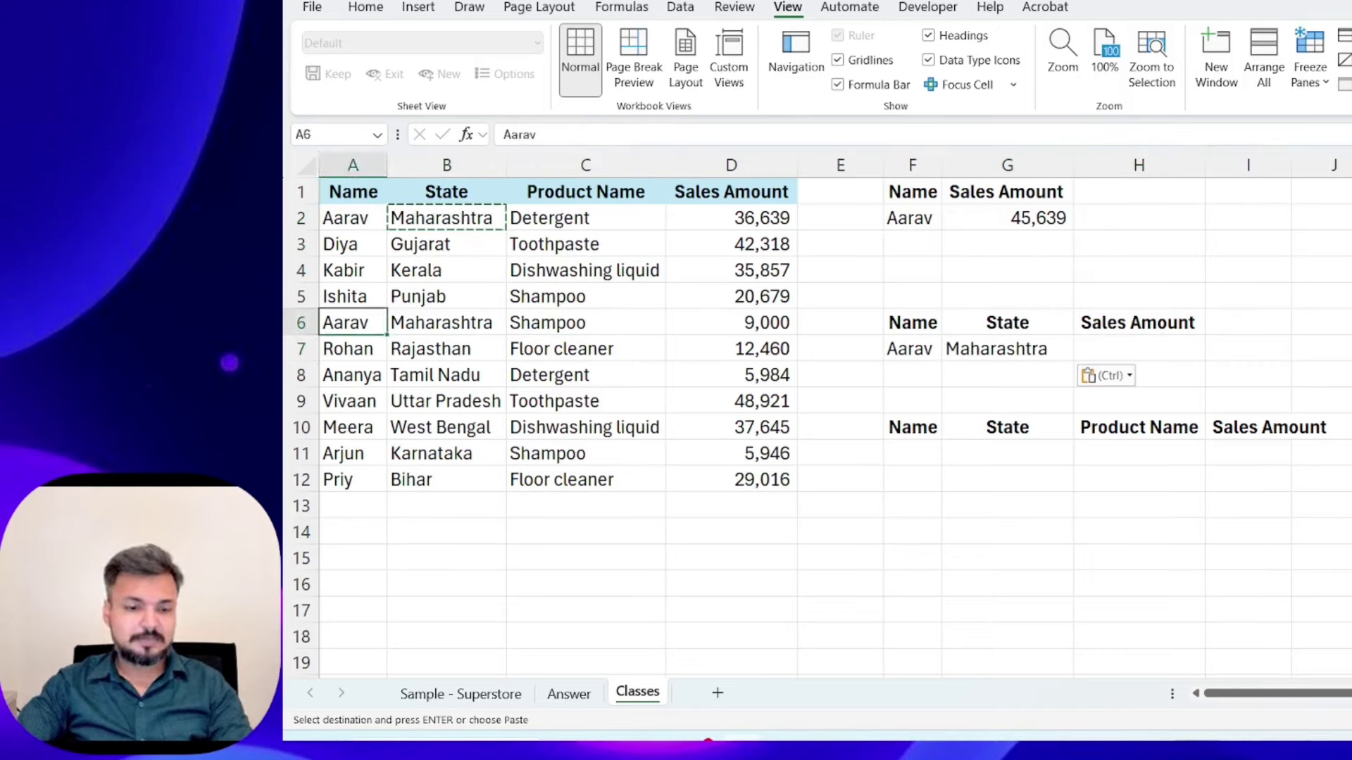
key("Right")
key("Escape")
type("punjab")
key("Return")
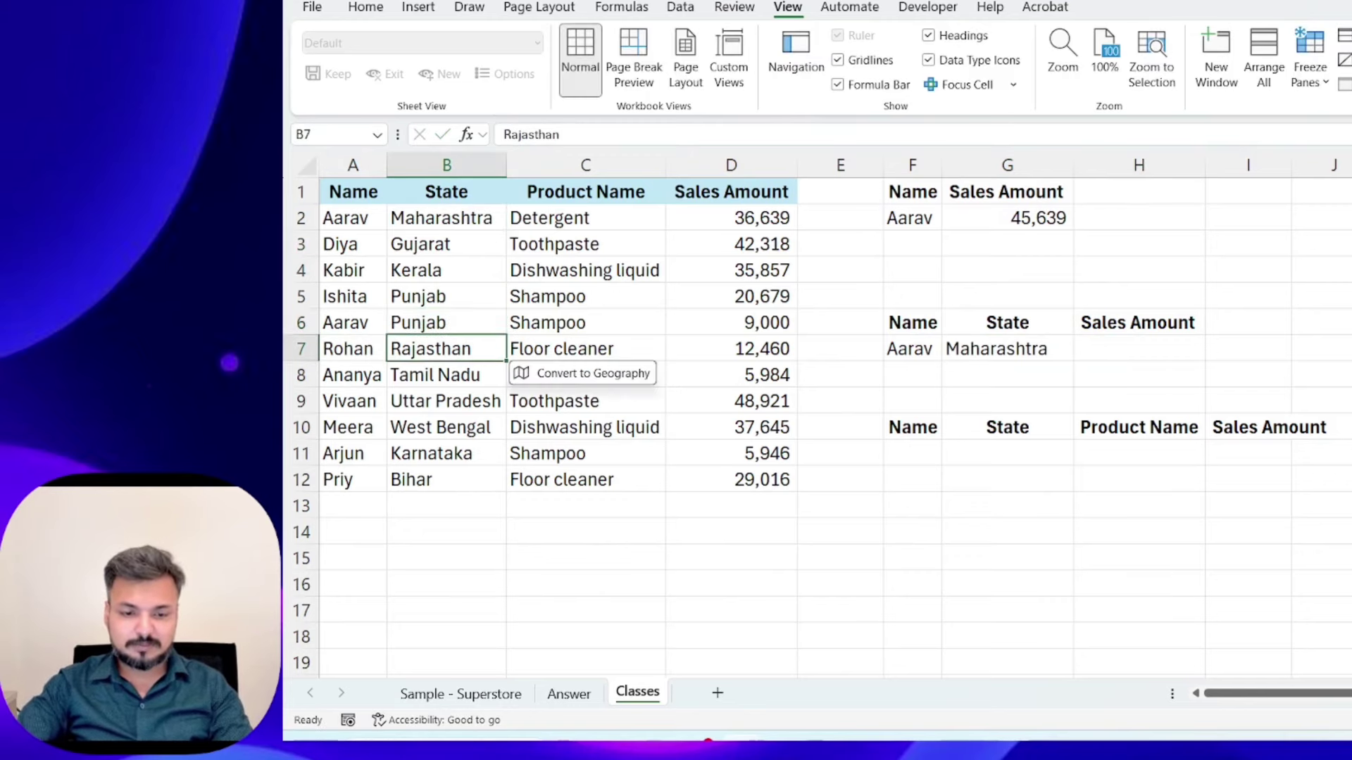
- Compare the name and state criteria in F7:G7 with the source rows and the sales amount in D2
key("Up")
key("Up")
key("Down")
key("Right")
key("Right")
key("Right")
key("Left")
key("Right")
key("Up")
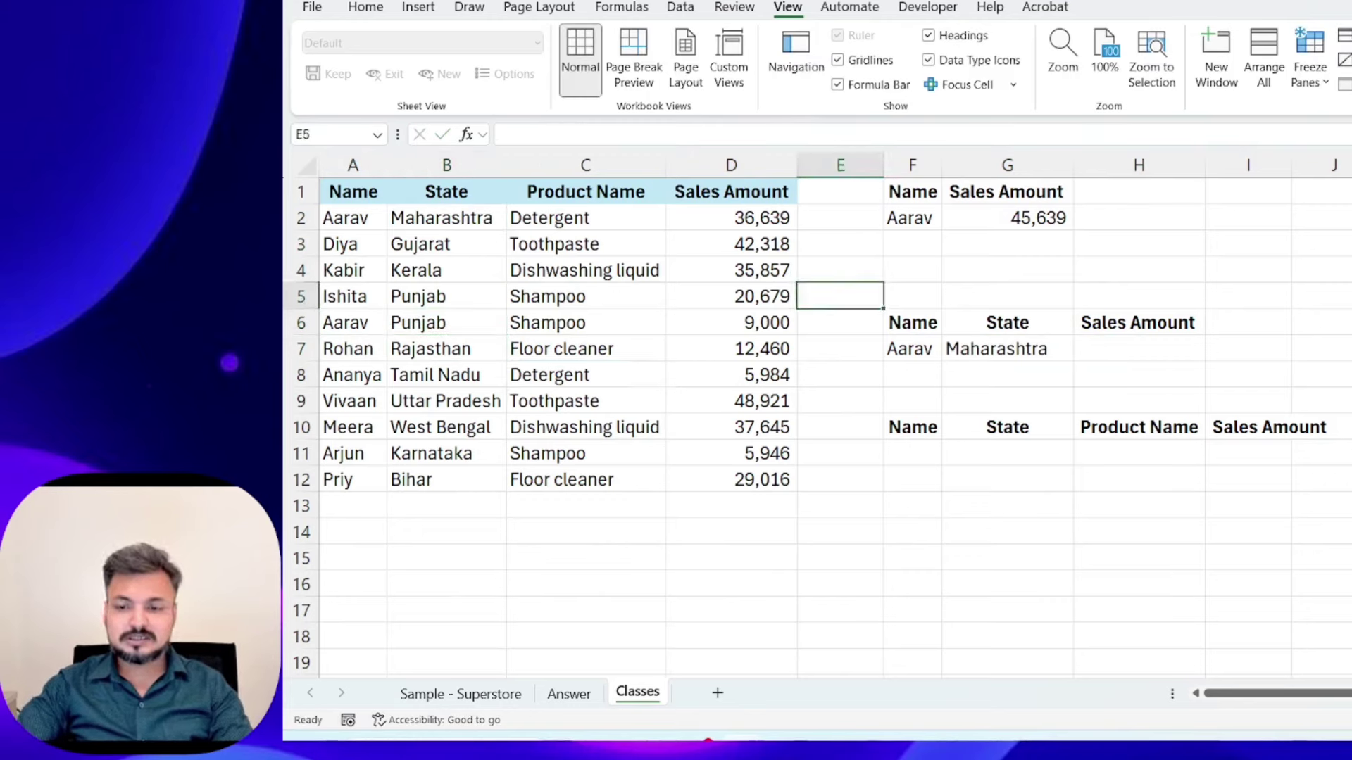
key("Up")
key("Up")
key("Up")
key("Right")
key("Right")
key("Left")
key("Down")
key("Down")
key("Down")
key("Down")
key("Down")
key("Right")
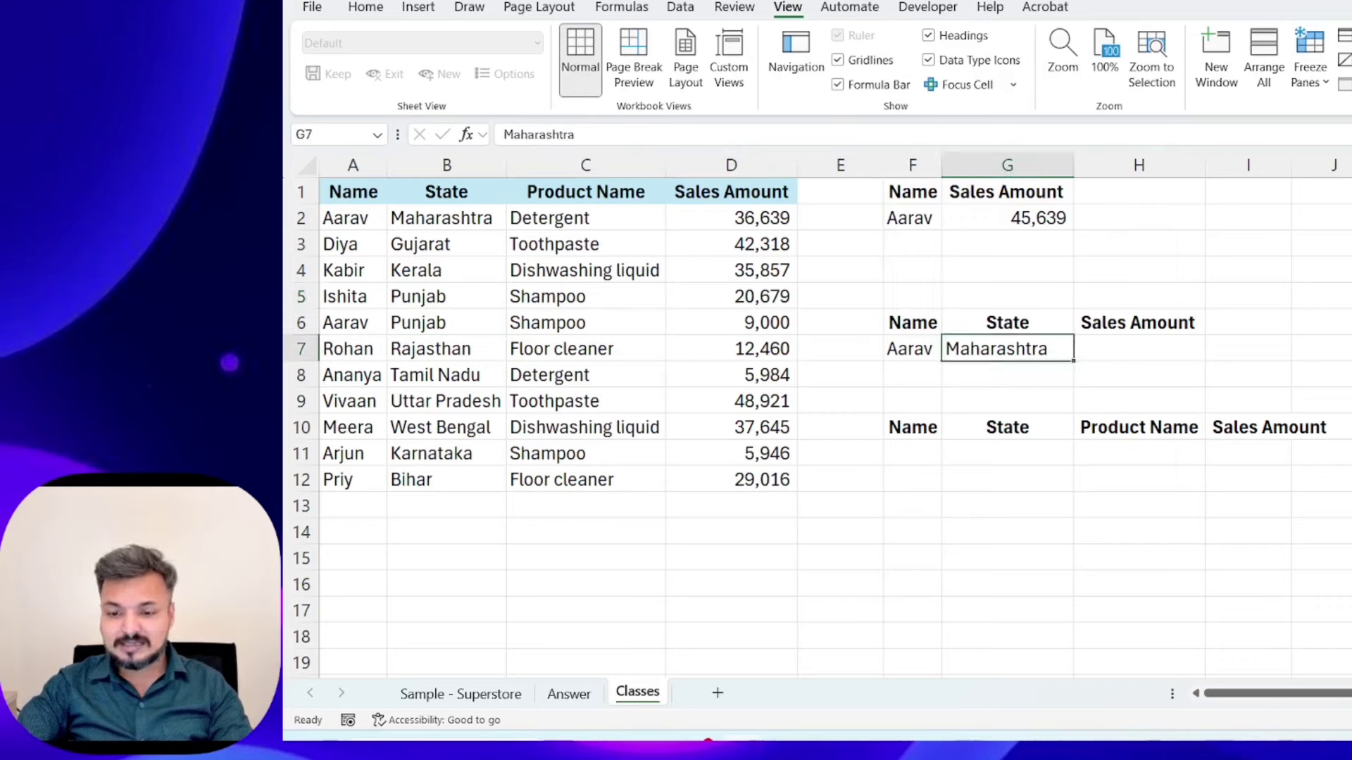
key("Right")
key("Left")
key("Left")
key("Up")
key("Up")
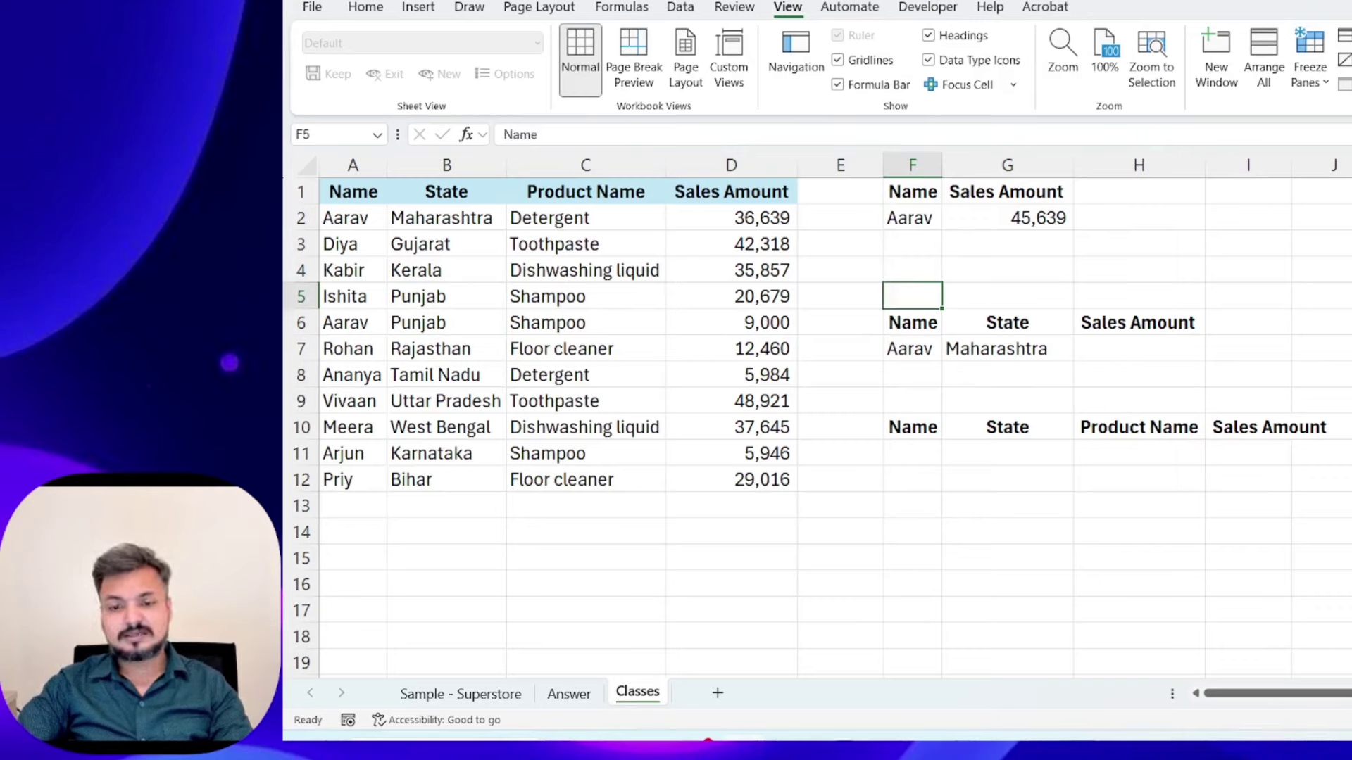
key("Up")
key("Up")
key("Left")
key("Left")
key("Up")
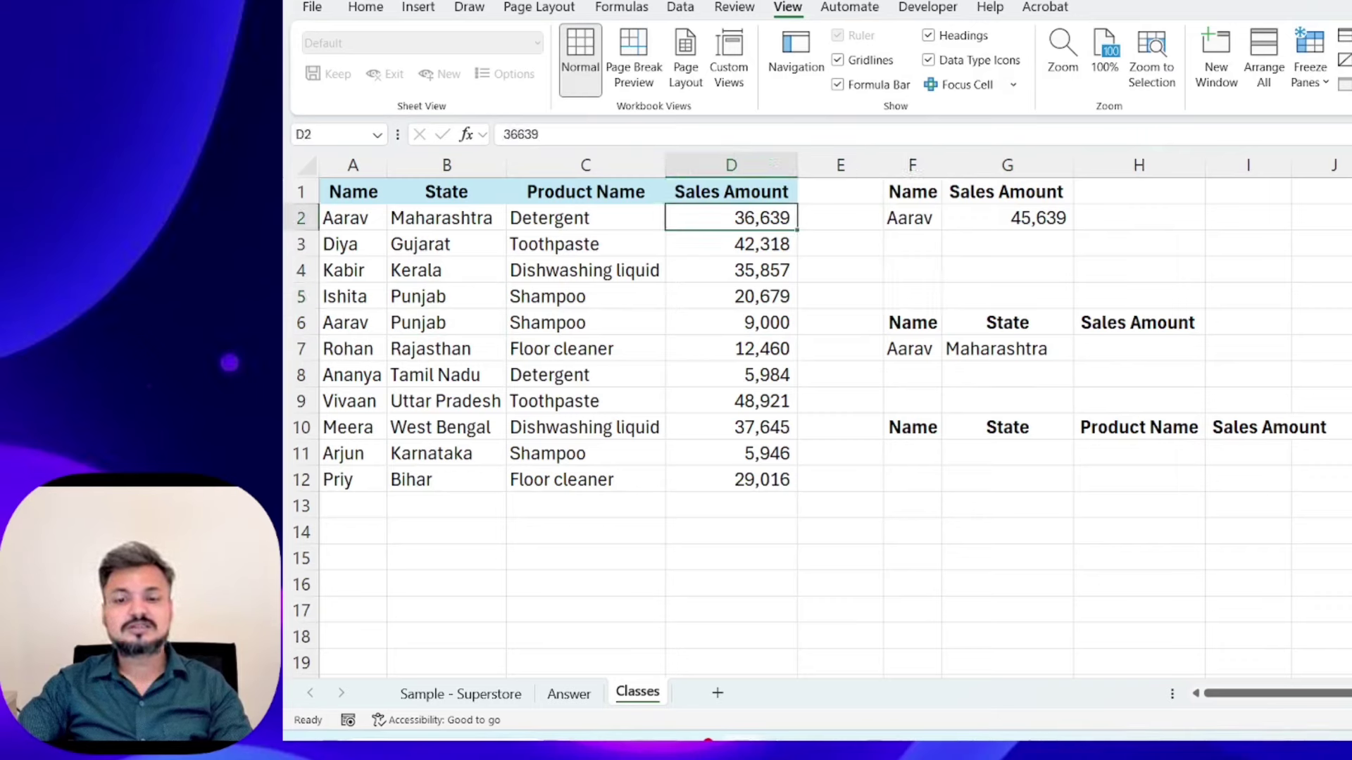
- Review the empty result cell H7 and the criteria beside it in the second table
key("Right")
key("Right")
key("Right")
key("Right")
key("Down")
key("Down")
key("Down")
key("Down")
key("Down")
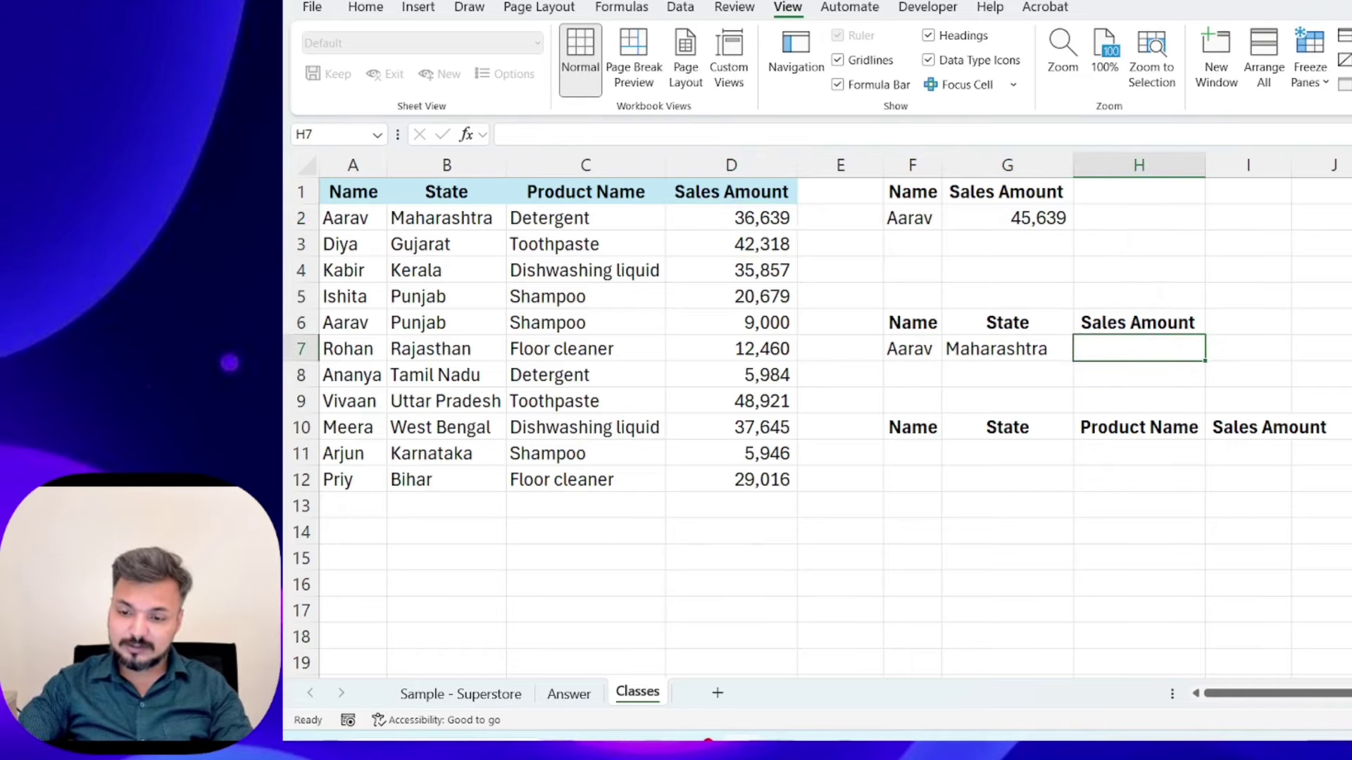
key("Left")
key("Left")
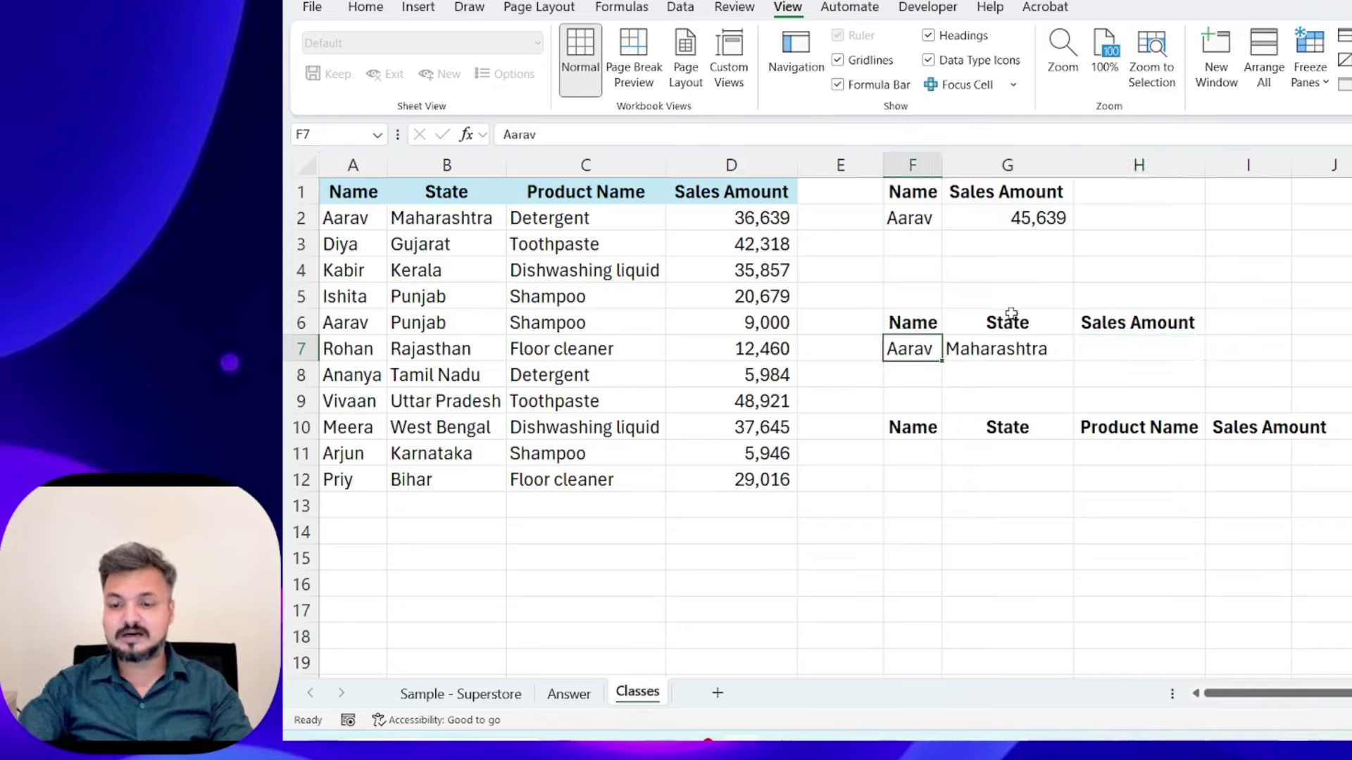
left_click(1142, 346)
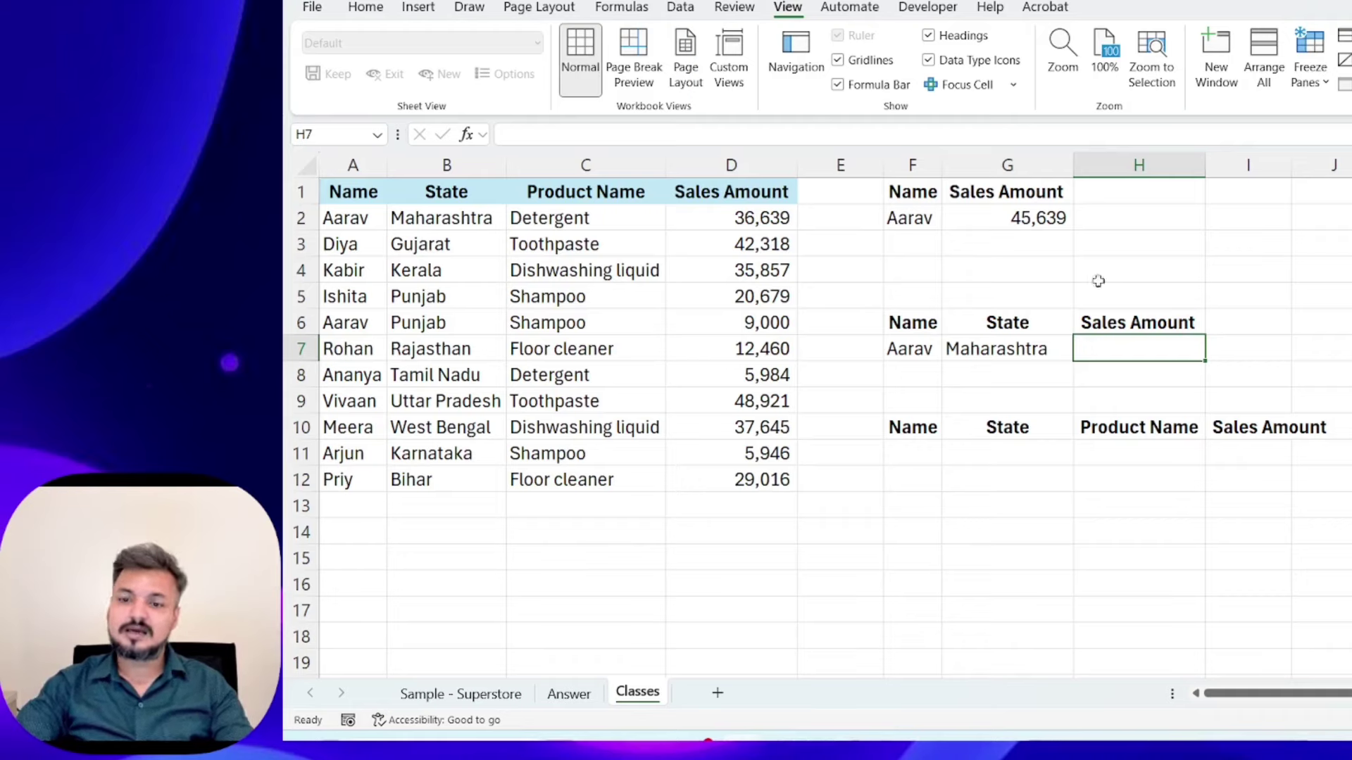
- Enter =SUMIFS(D:D,A:A,F2) in H2 to total the same name's sales with SUMIFS
left_click(1014, 217)
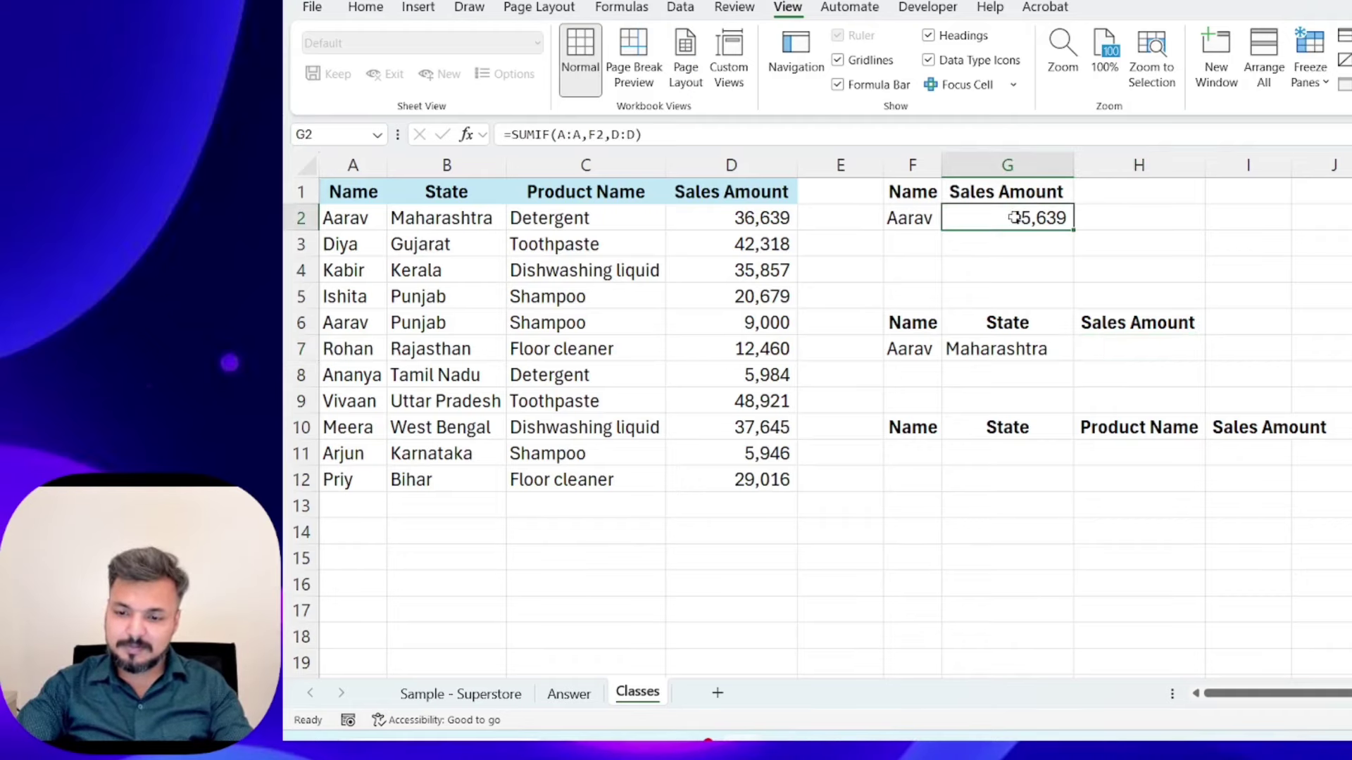
left_click(1162, 224)
type("=sum")
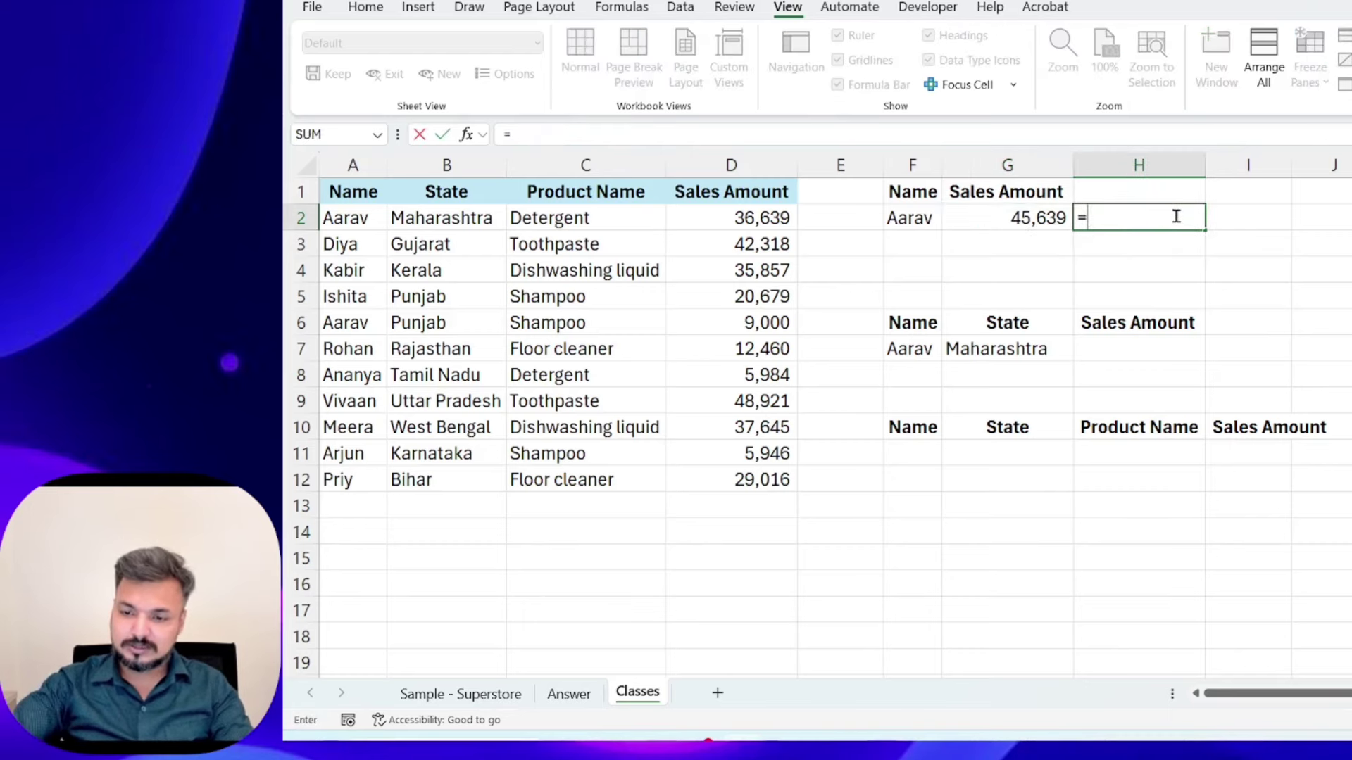
key("Down")
key("Down")
key("Tab")
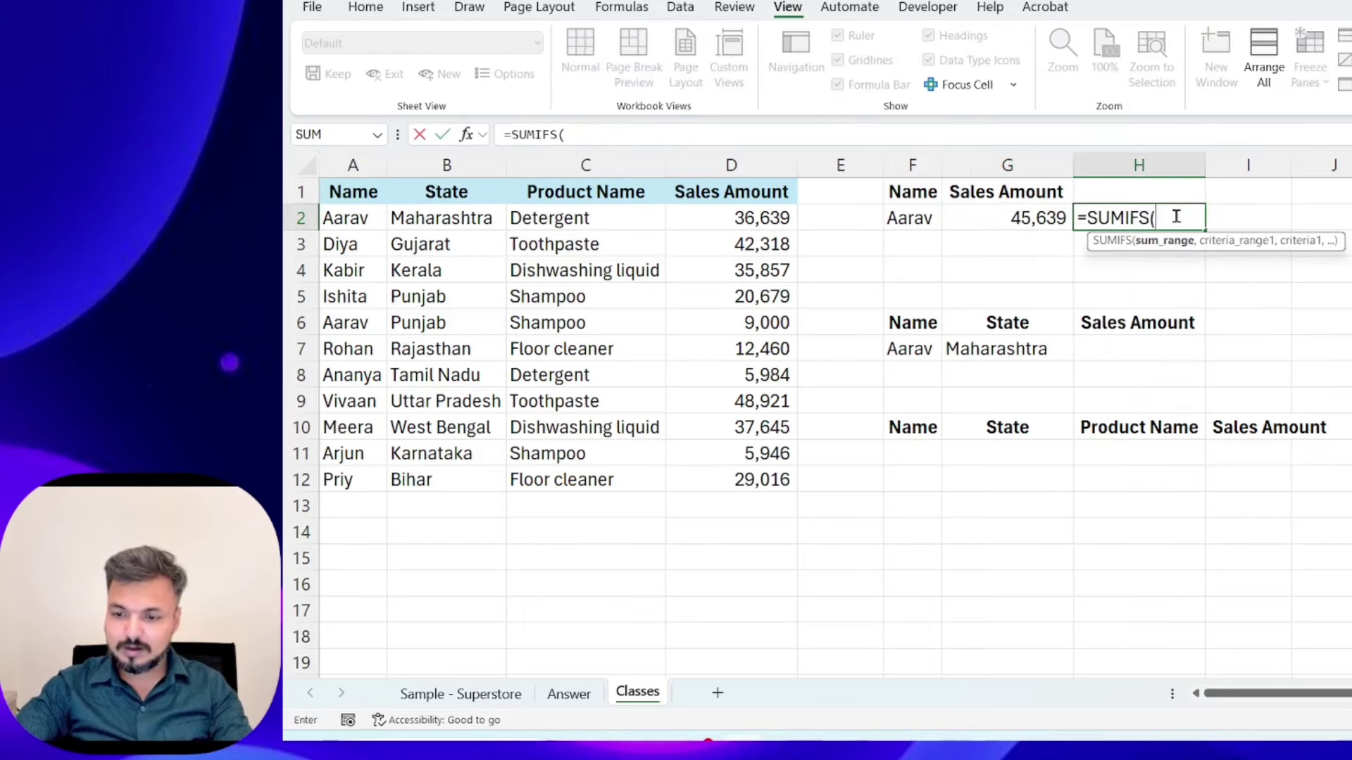
key("Left")
key("Left")
key("Left")
key("Left")
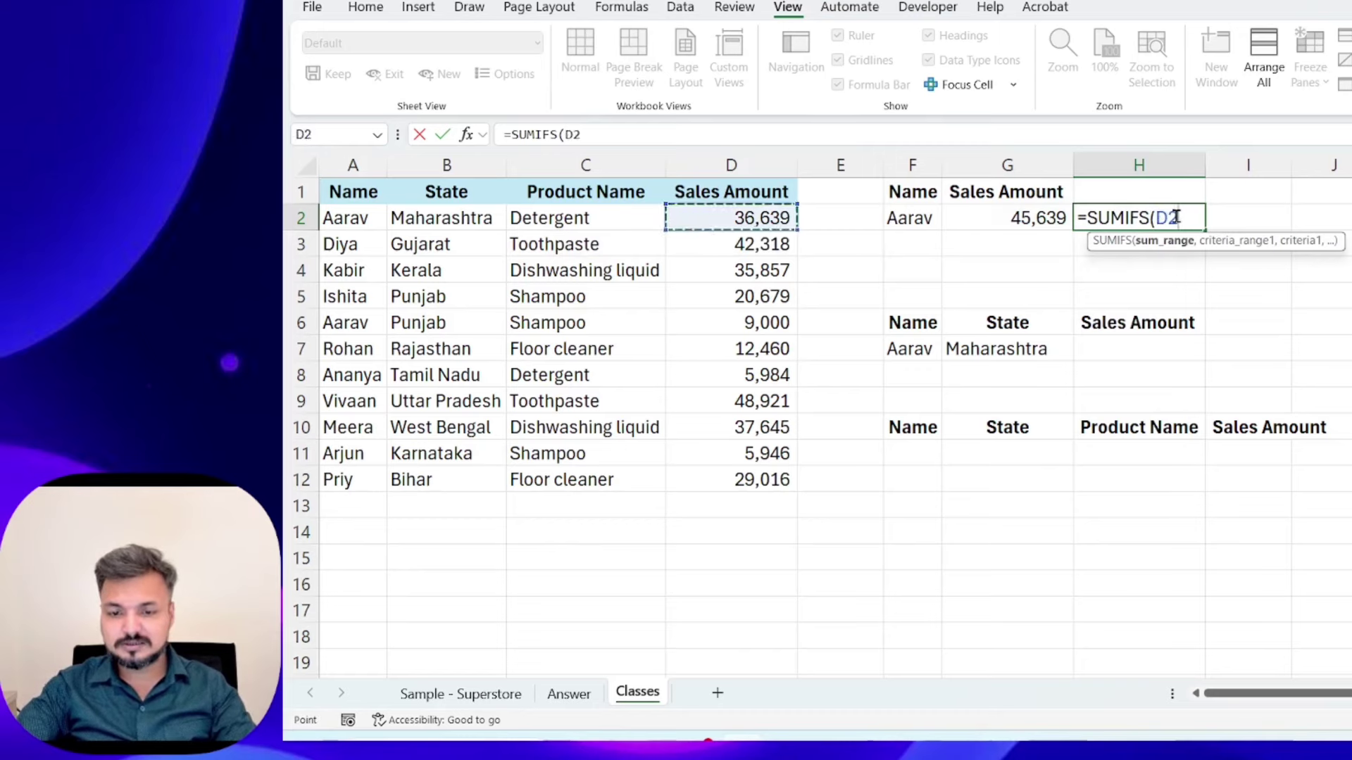
key("ctrl+space")
type(",")
key("Left")
key("Left")
key("Left")
key("Left")
key("Left")
key("Left")
key("Left")
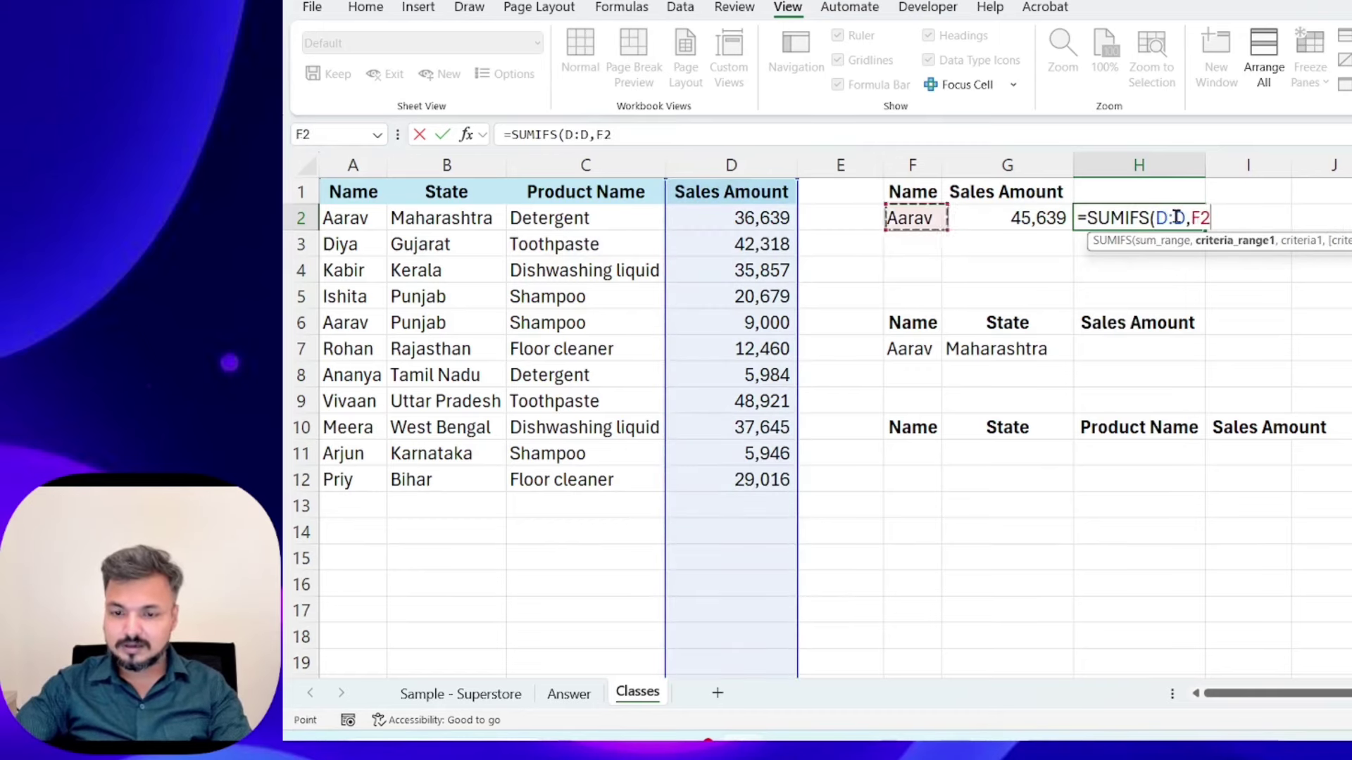
key("ctrl+space")
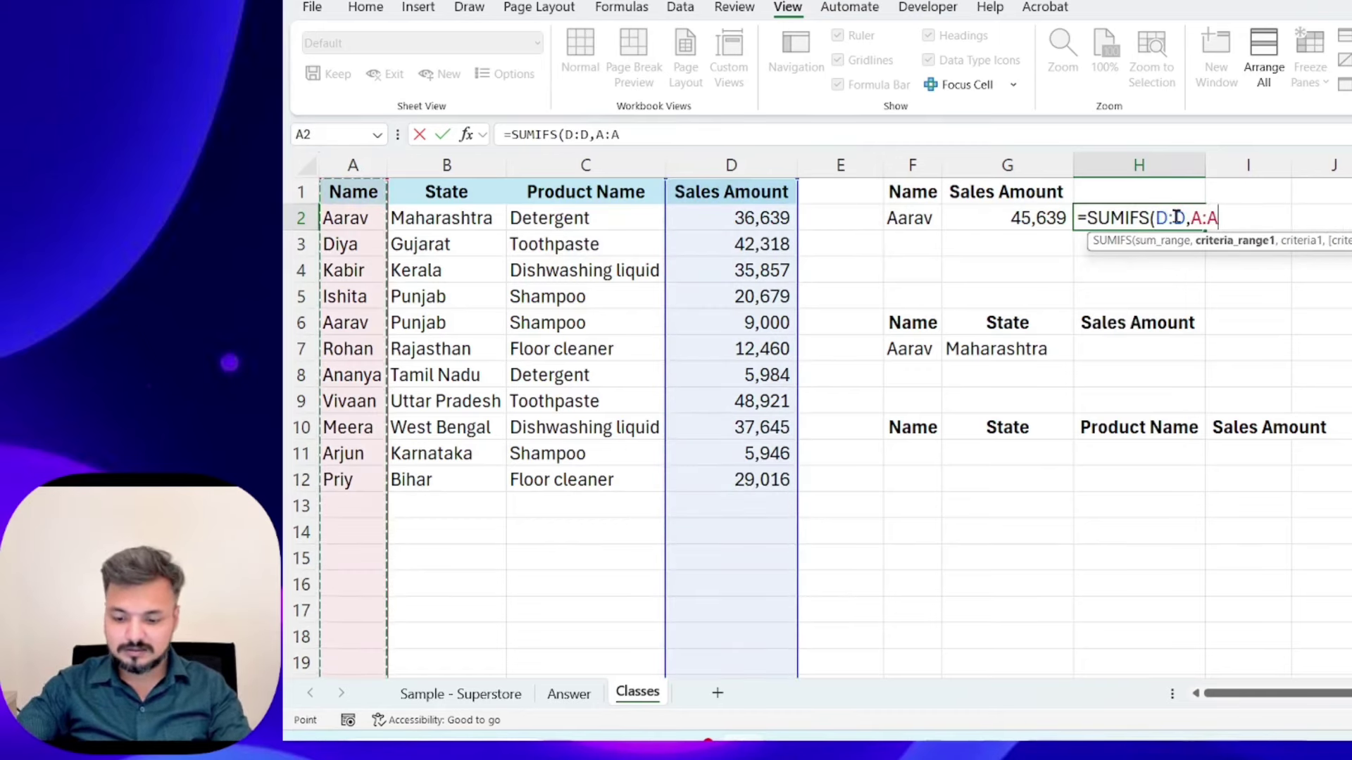
type(",")
key("Left")
key("Left")
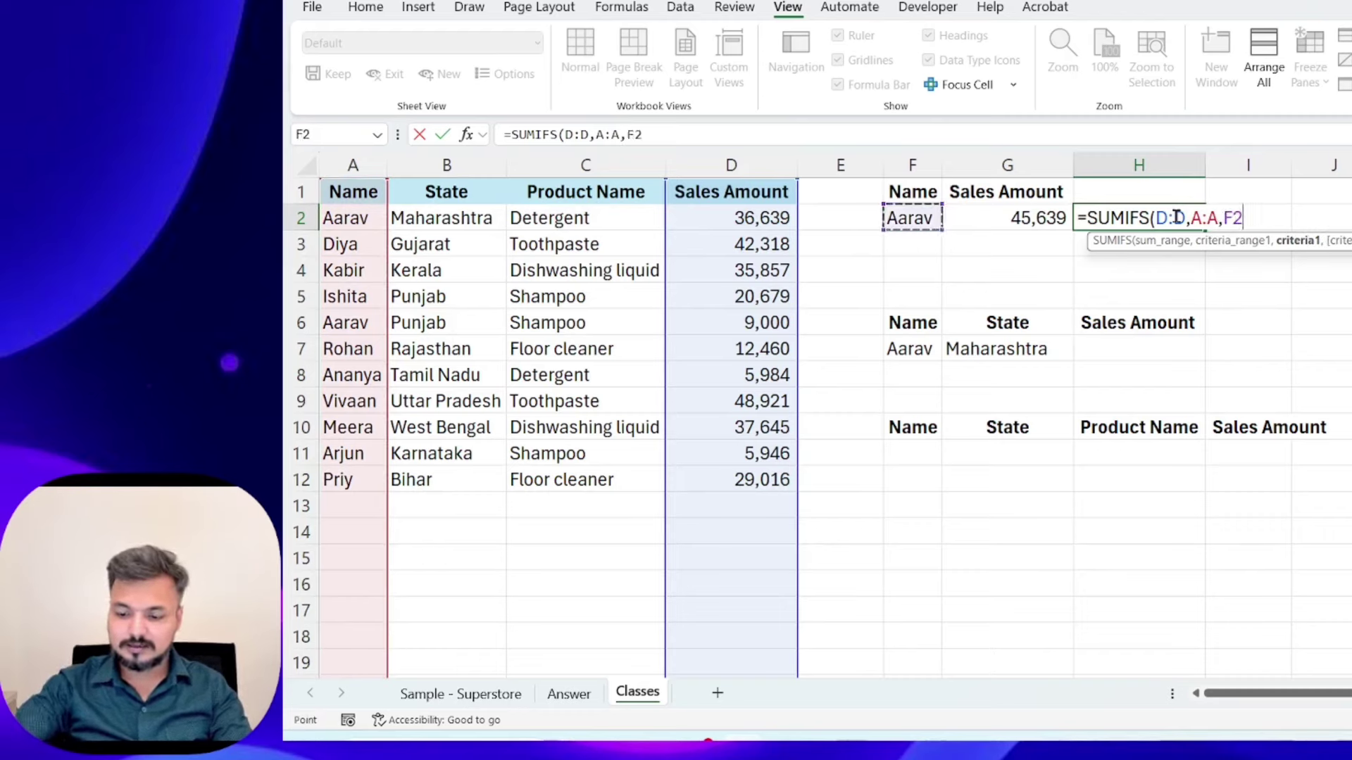
key("Return")
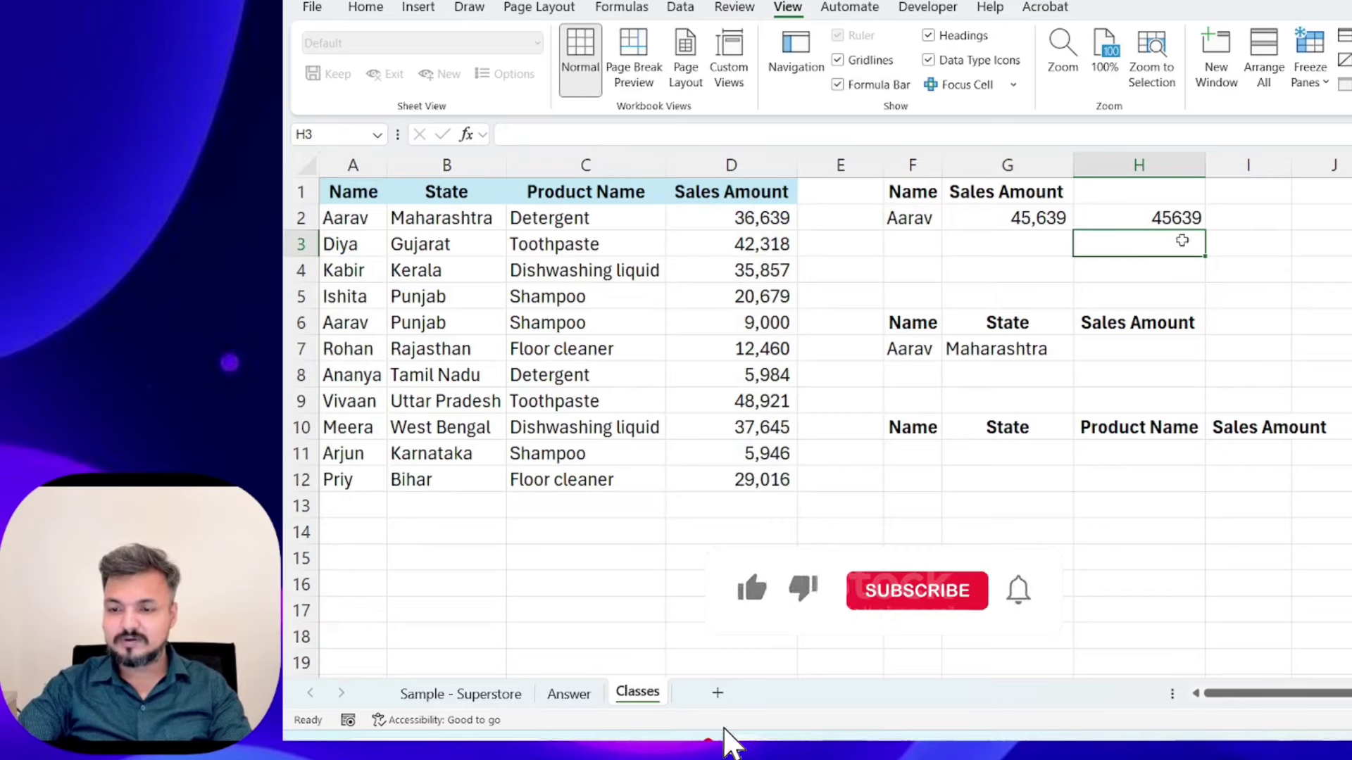
- Copy only the formatting of G2 onto H2 with Paste Special Formats
left_click(1025, 217)
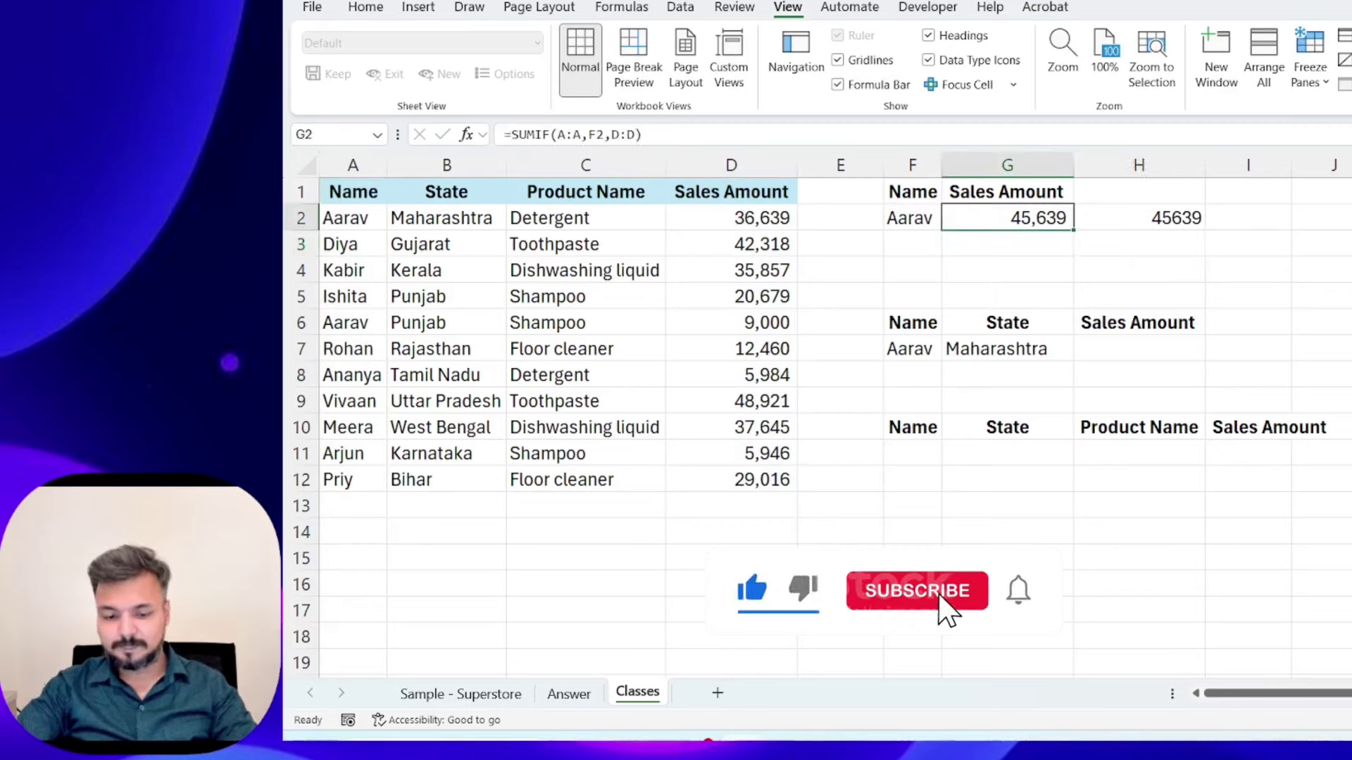
key("ctrl+c")
key("Right")
key("ctrl+alt+v")
key("t")
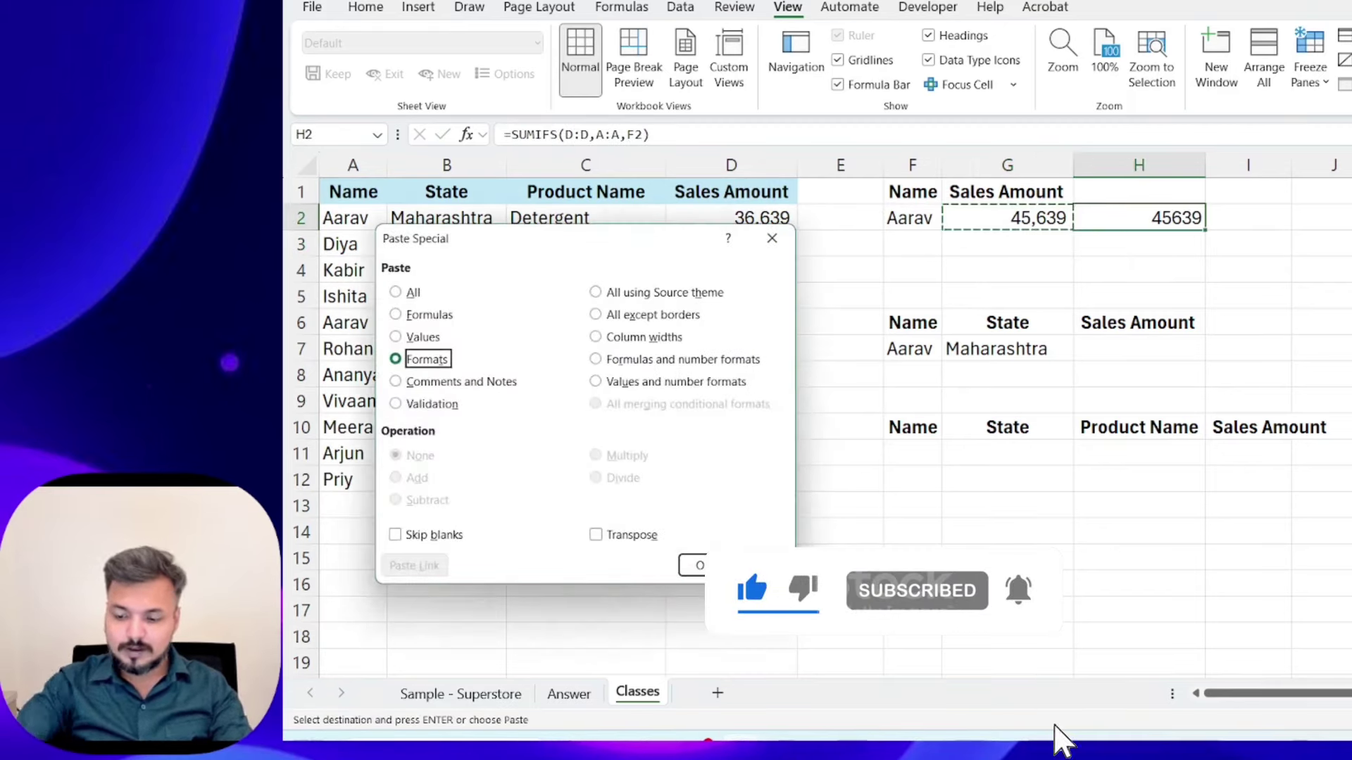
key("Return")
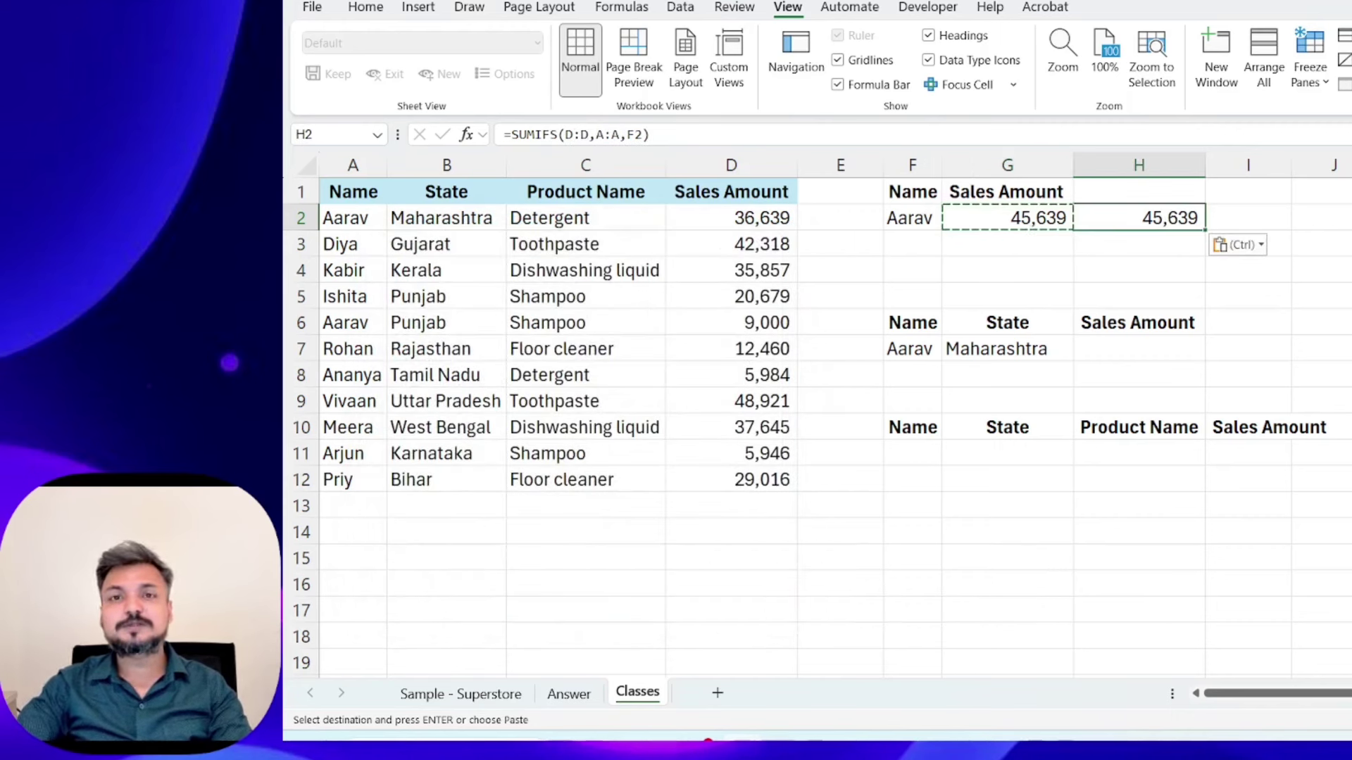
key("Escape")
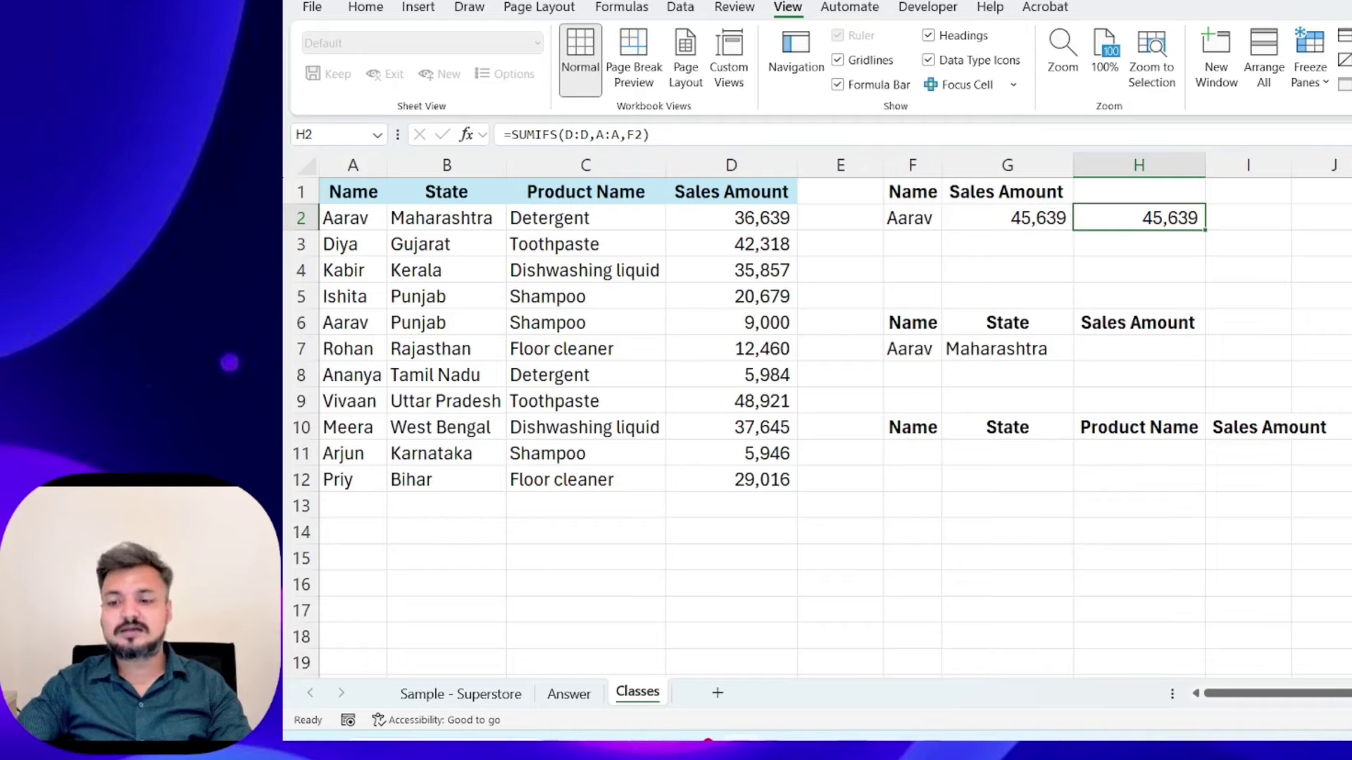
- Examine the Name and State criteria headers in F6:G6 and the Sales Amount column of the second table
key("Down")
key("Down")
key("Down")
key("Down")
key("Down")
key("Up")
key("Left")
key("Left")
key("Left")
key("Right")
key("Right")
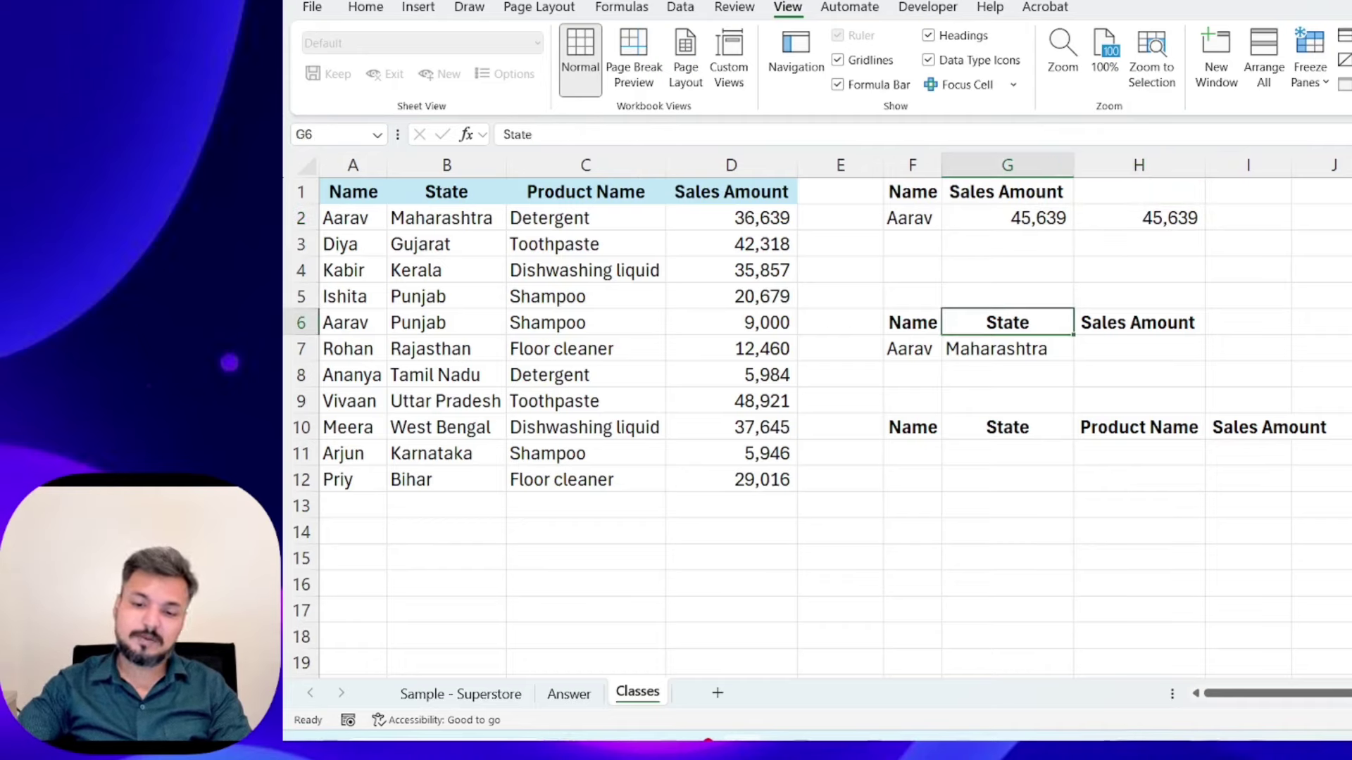
key("Left")
key("shift+Right")
key("Right")
key("Right")
key("Right")
key("Down")
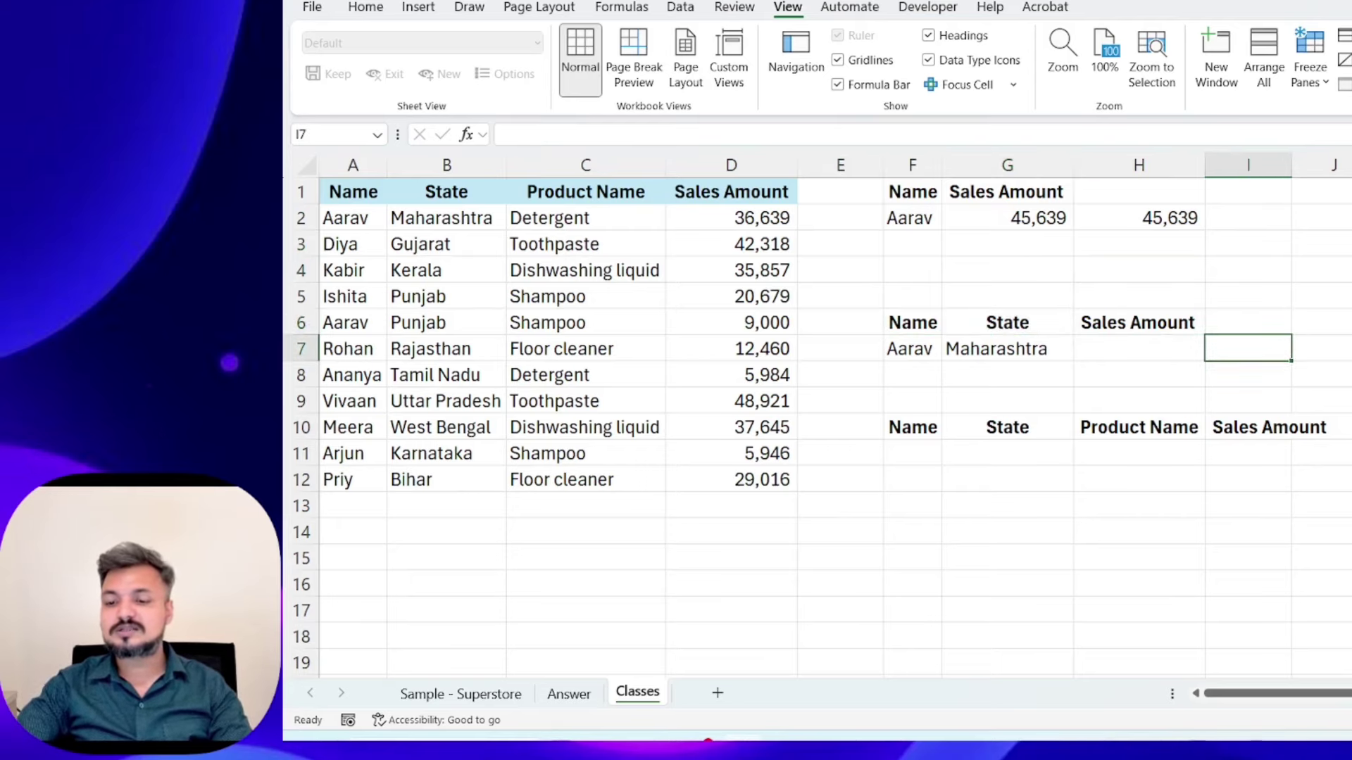
- Begin a SUMIFS formula in H7 that sums column D where column A matches the name in F7
key("Left")
key("Right")
key("Left")
type("=sum")
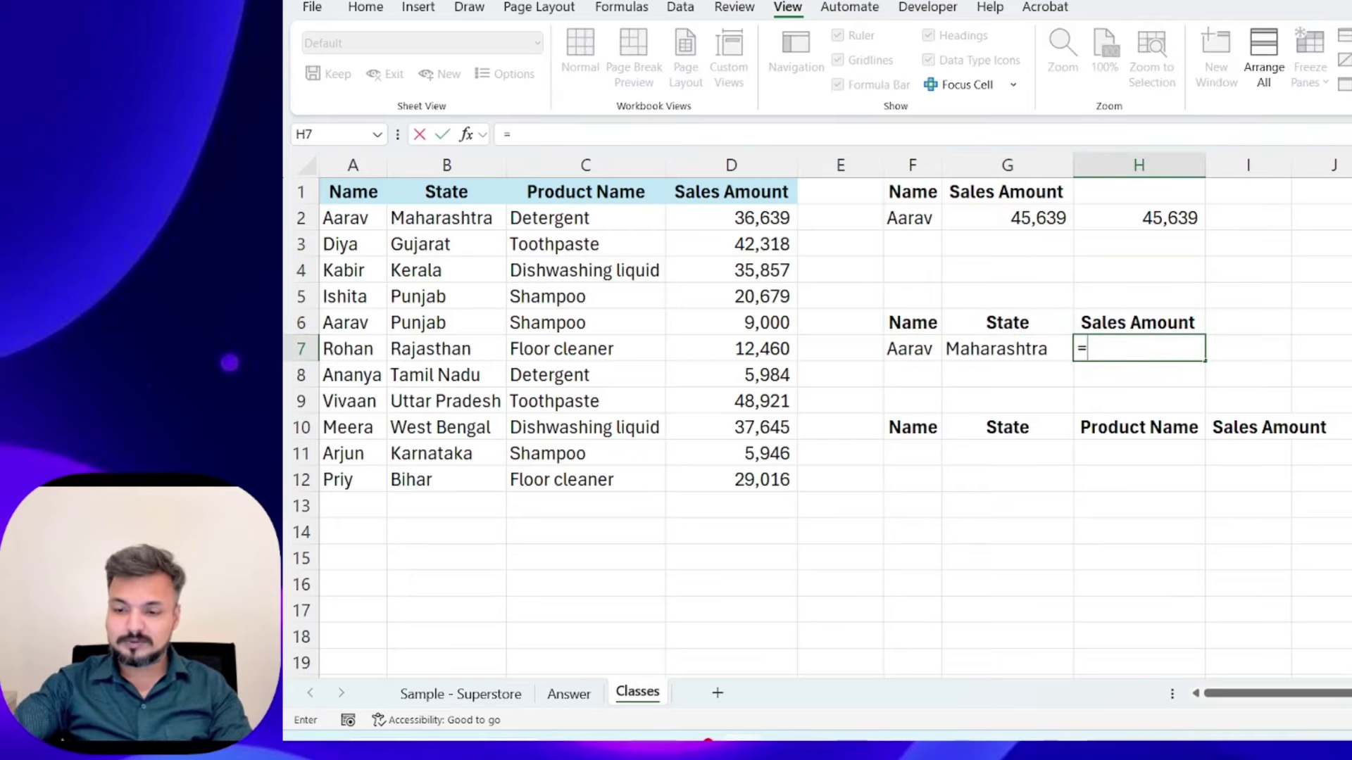
key("Down")
key("Down")
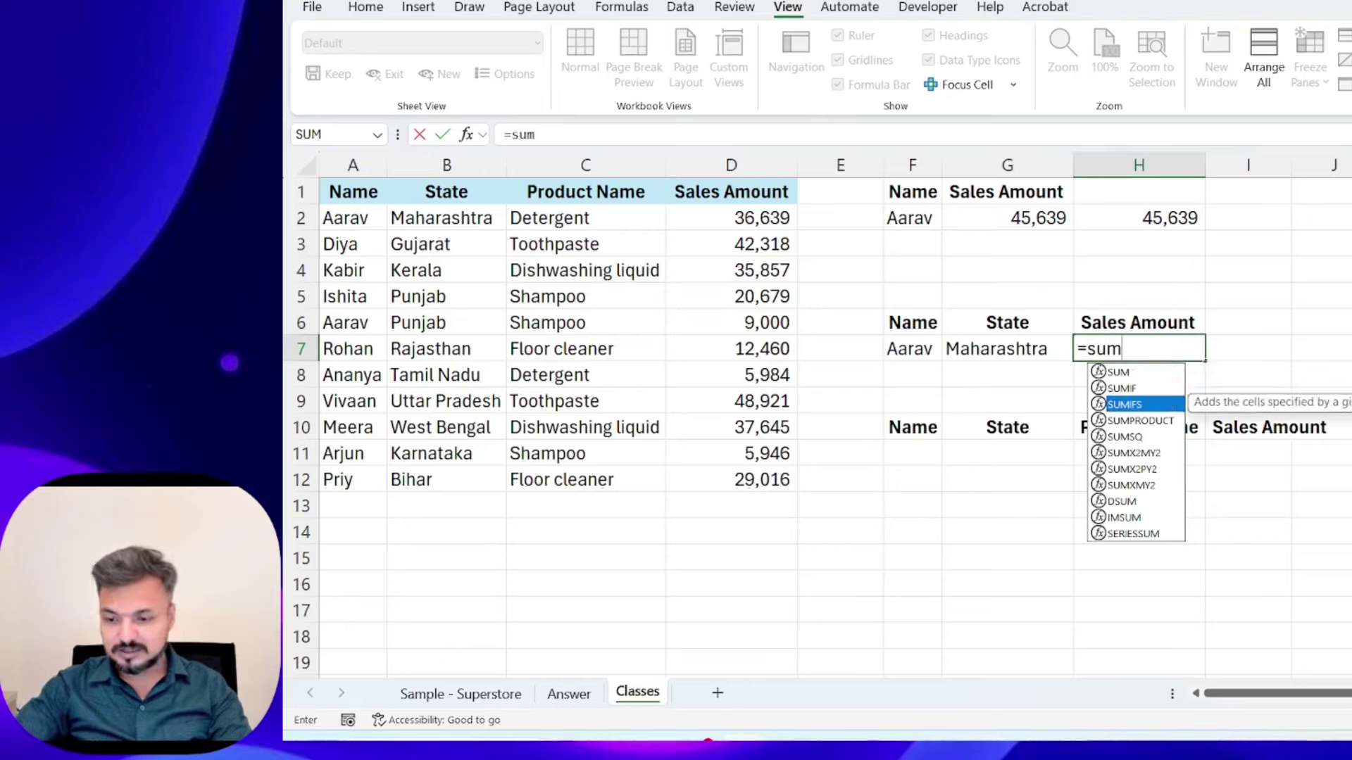
key("Tab")
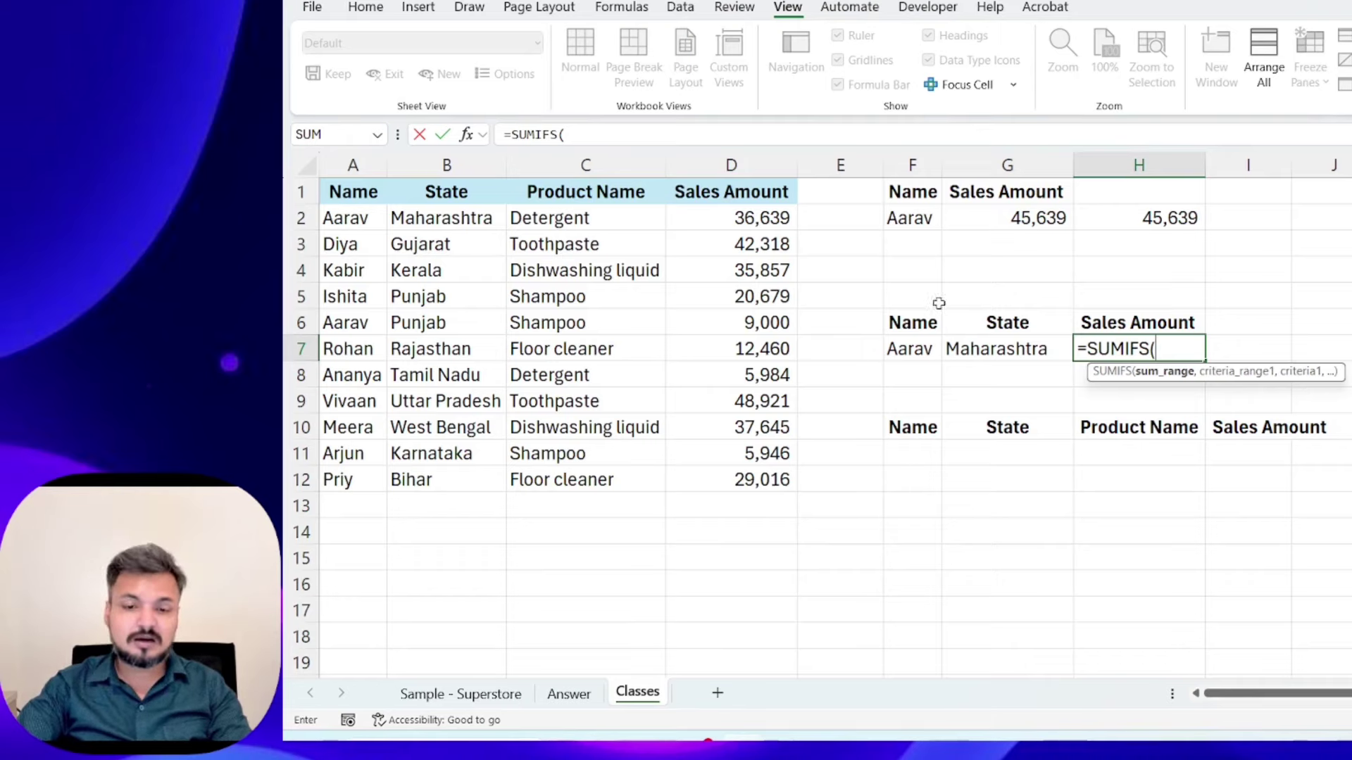
left_click(745, 163)
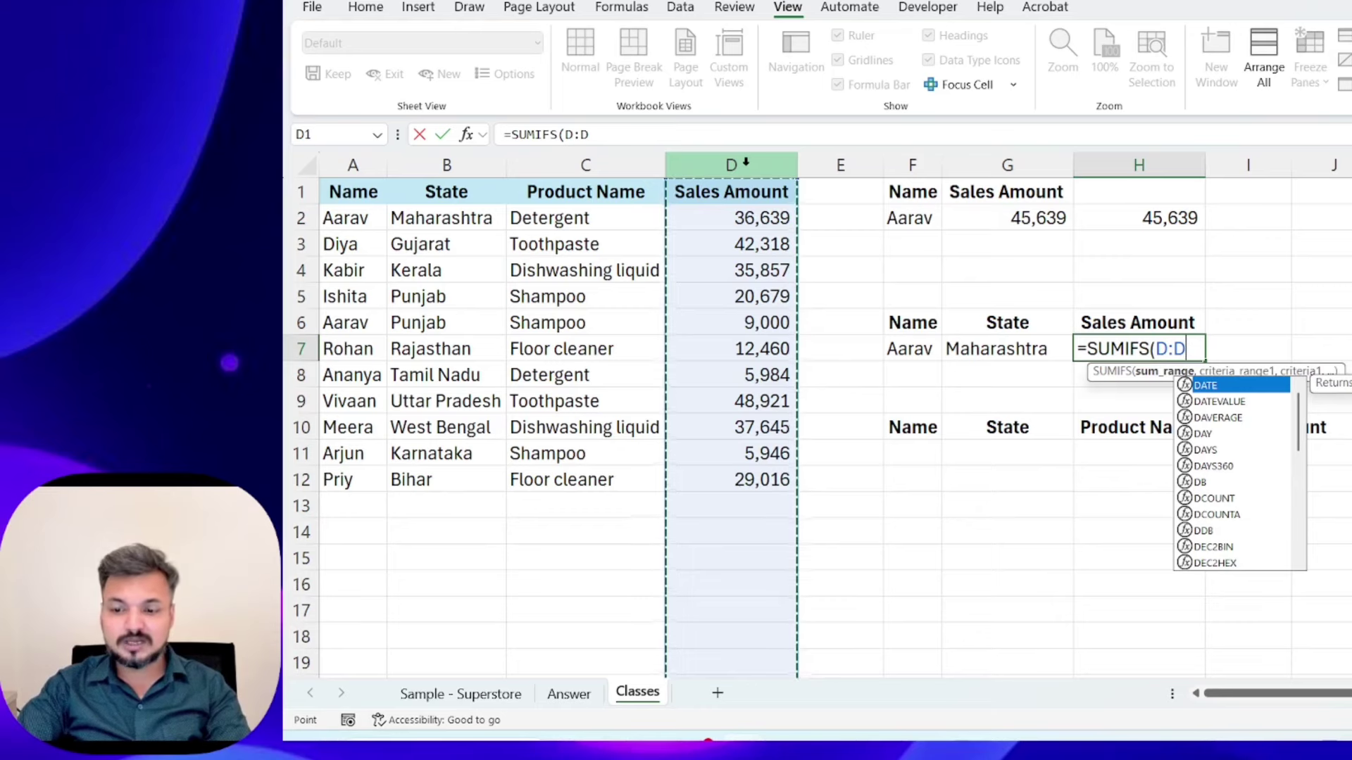
type(",")
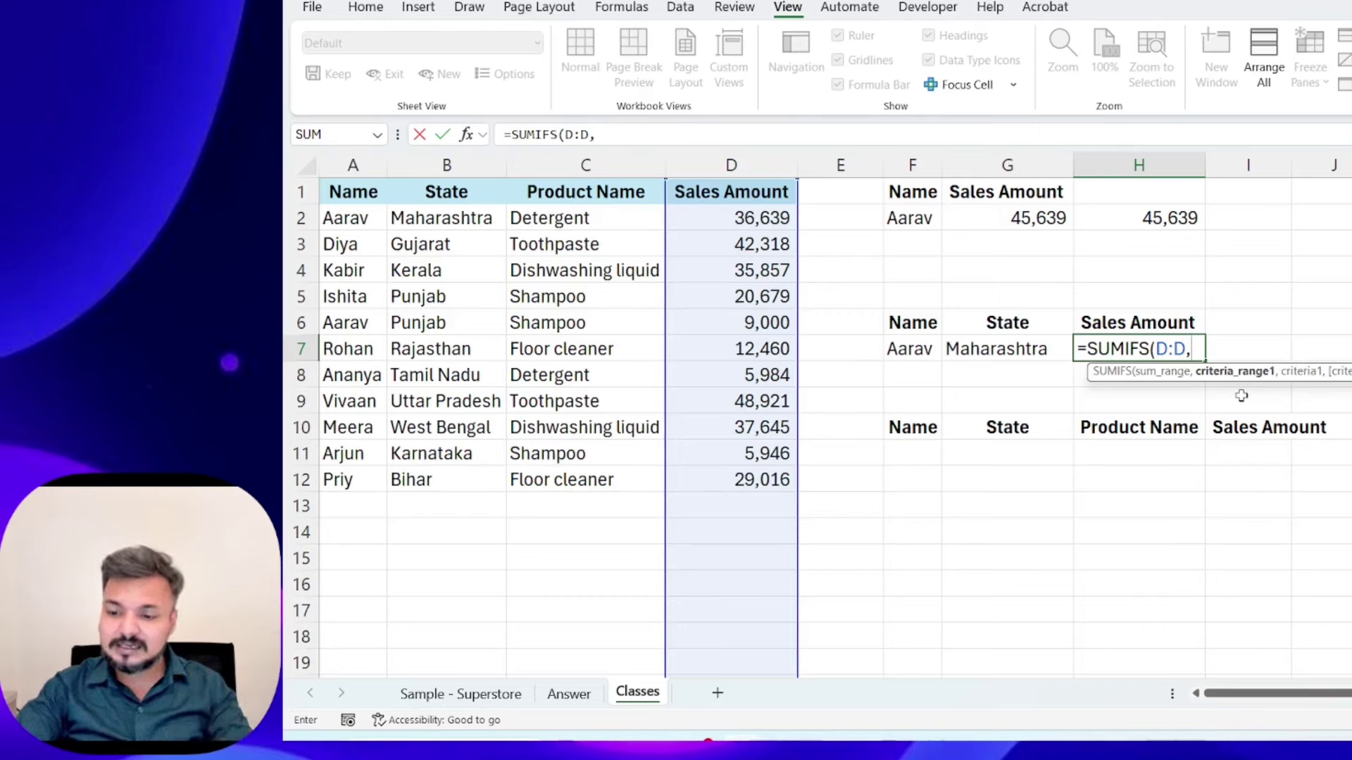
left_click(349, 165)
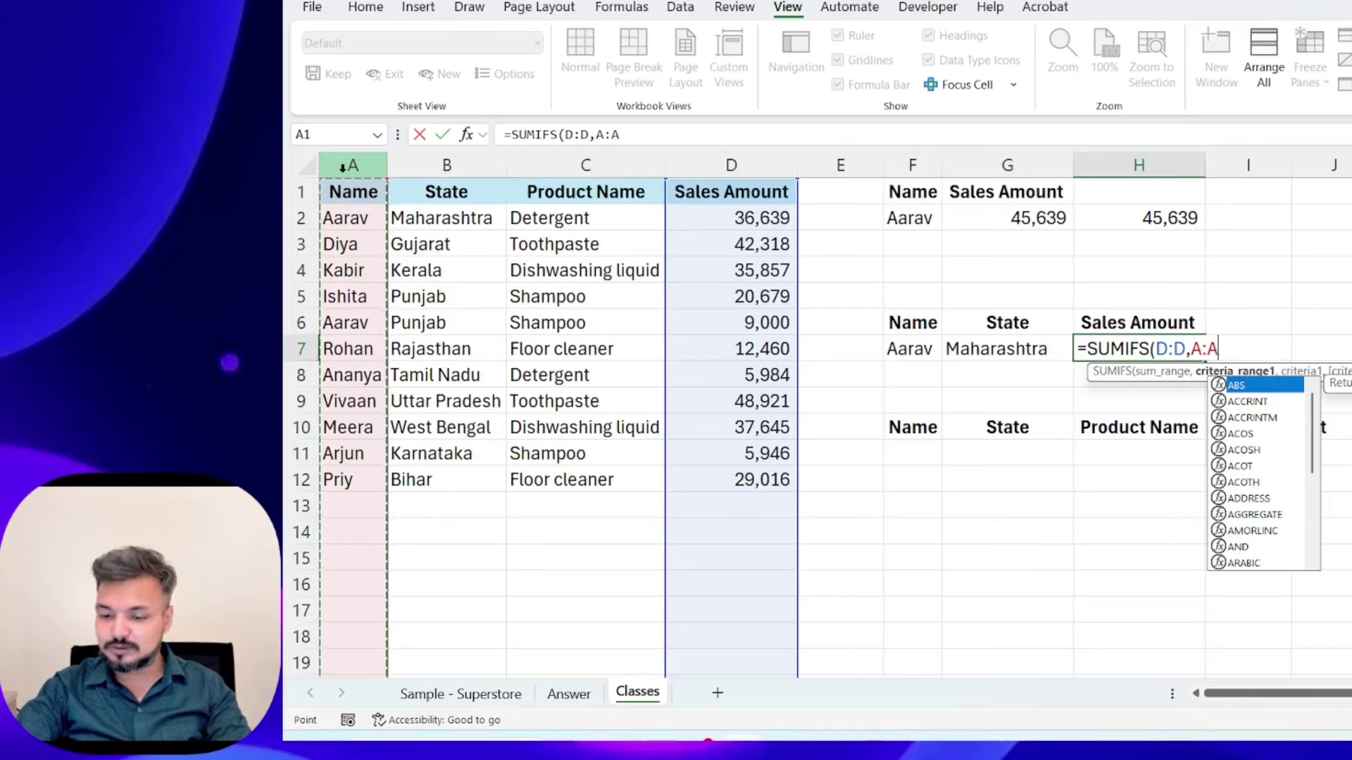
type(",")
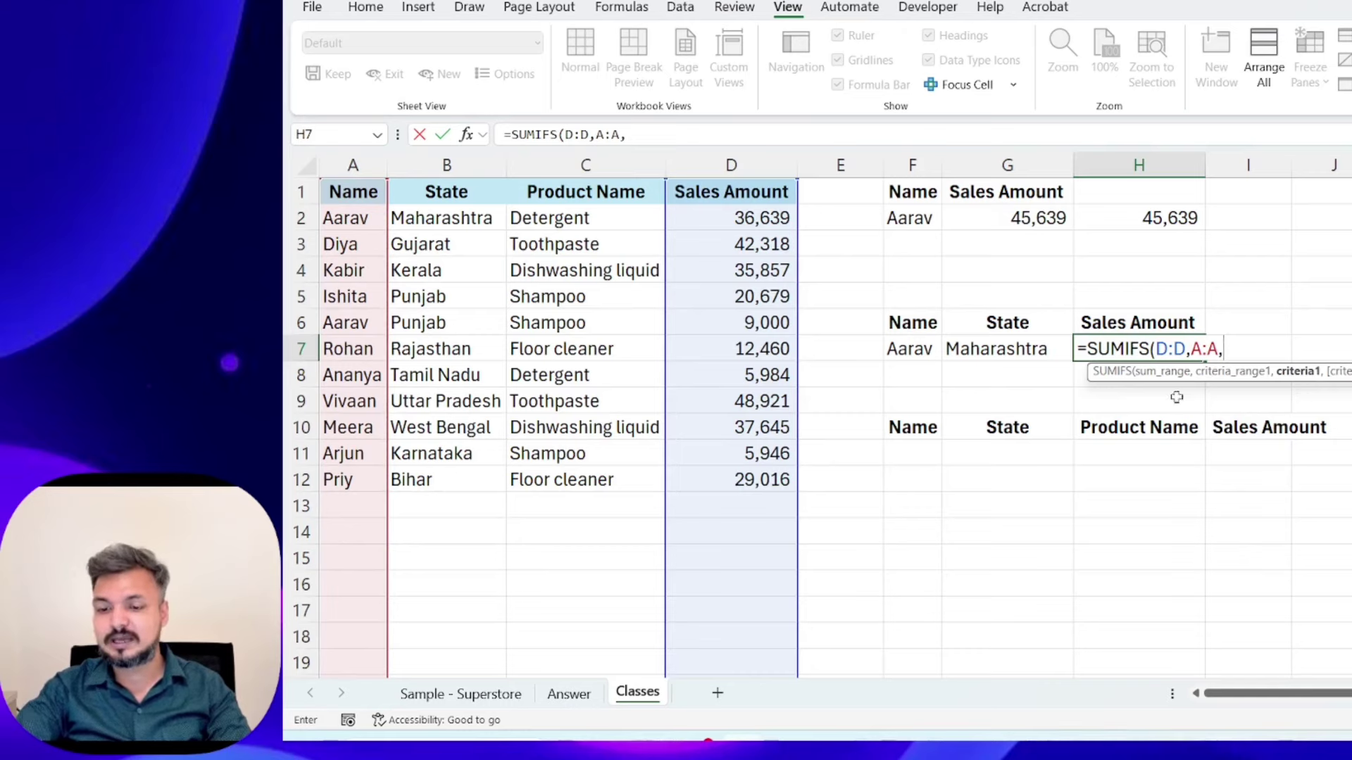
left_click(909, 348)
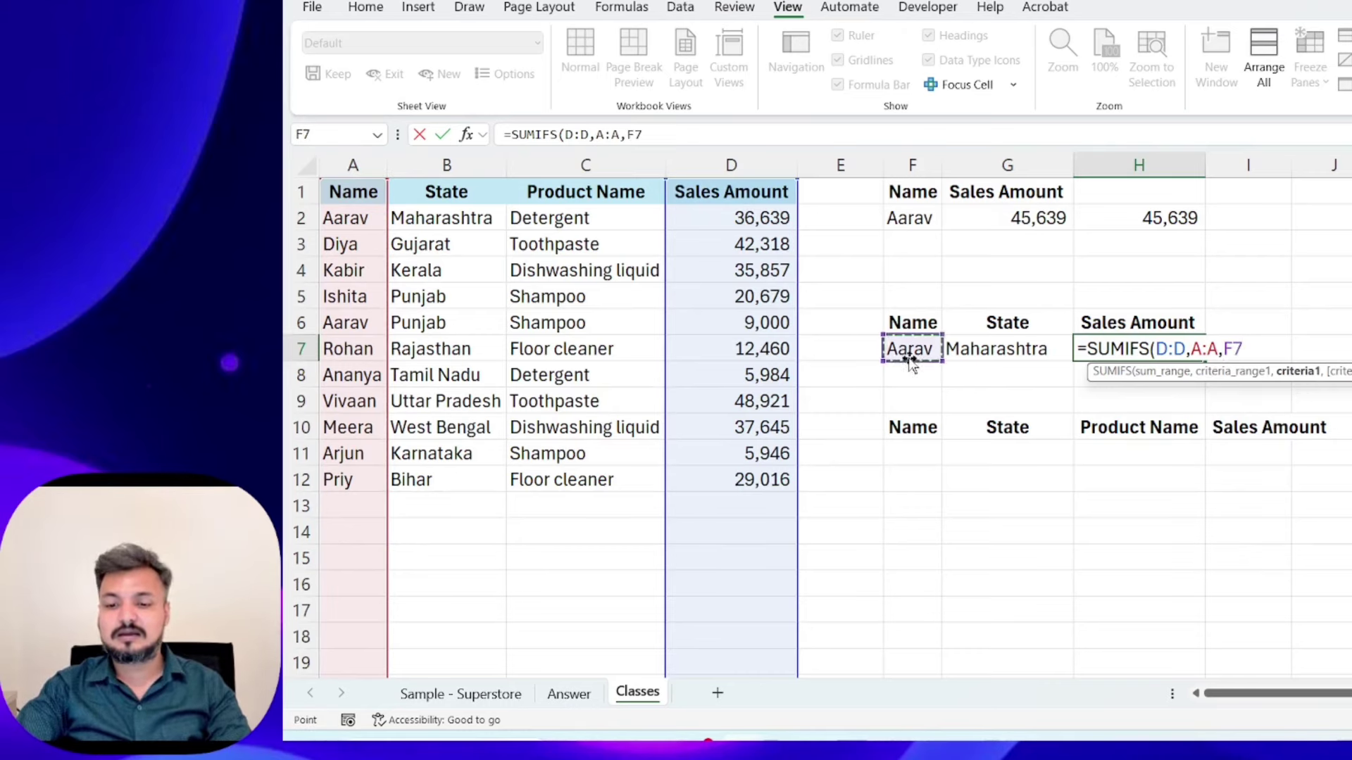
- Complete the H7 formula with the State criterion as =SUMIFS(D:D,A:A,F7,B:B,G7)
type(",")
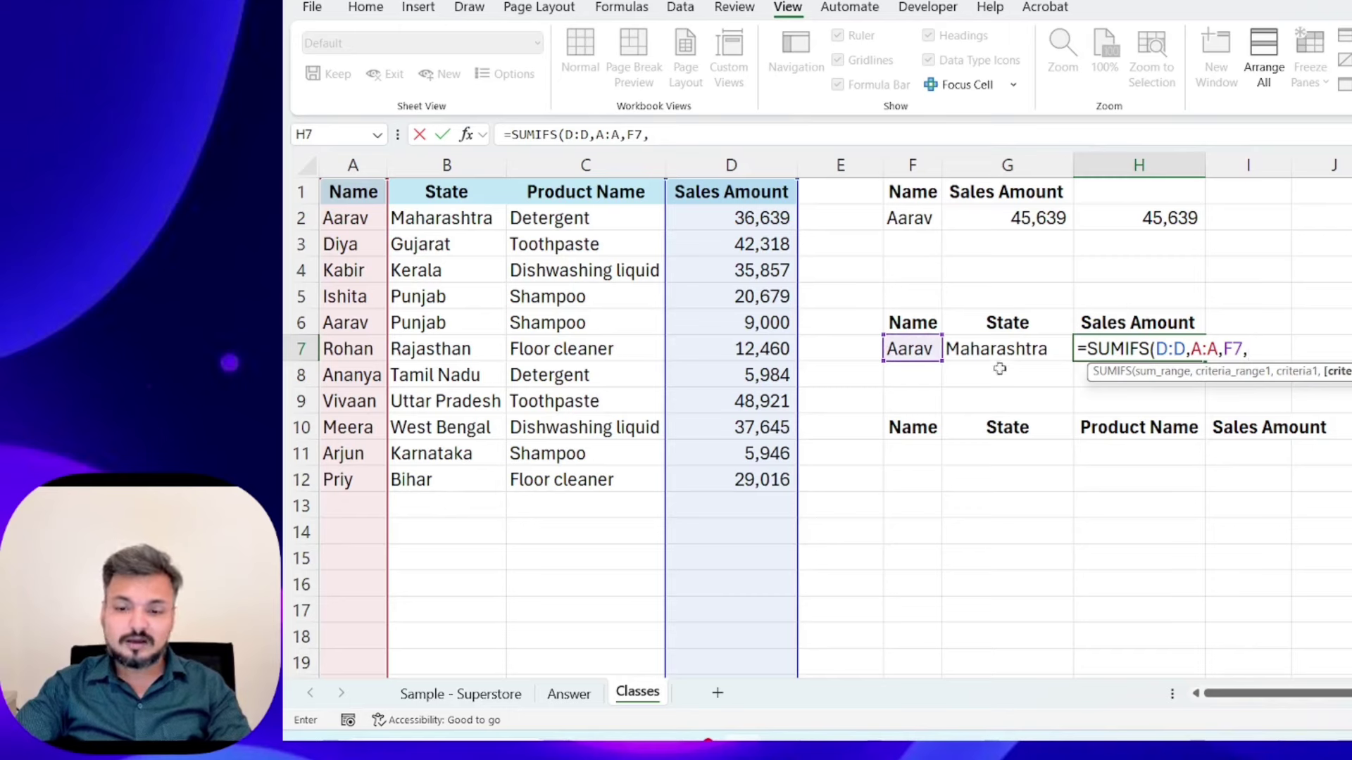
left_click(462, 167)
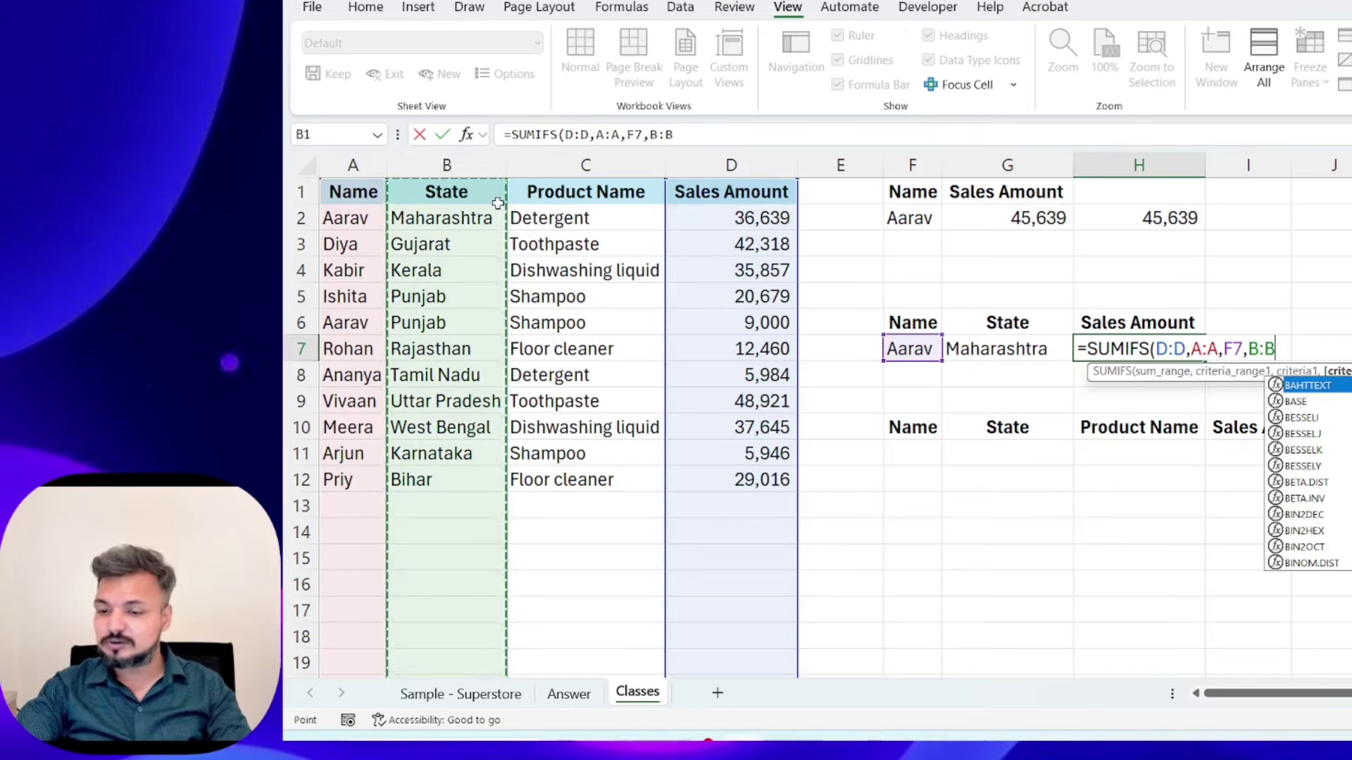
type(",")
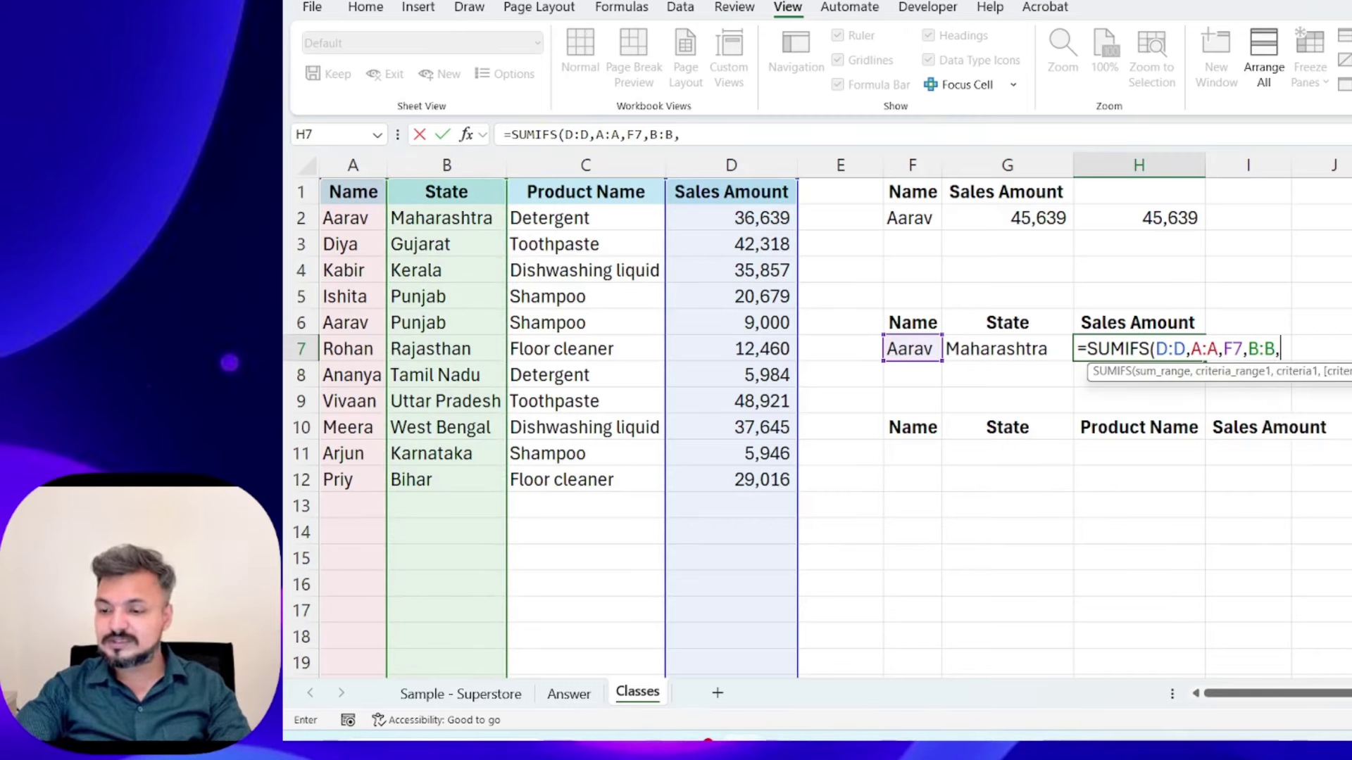
left_click(1004, 349)
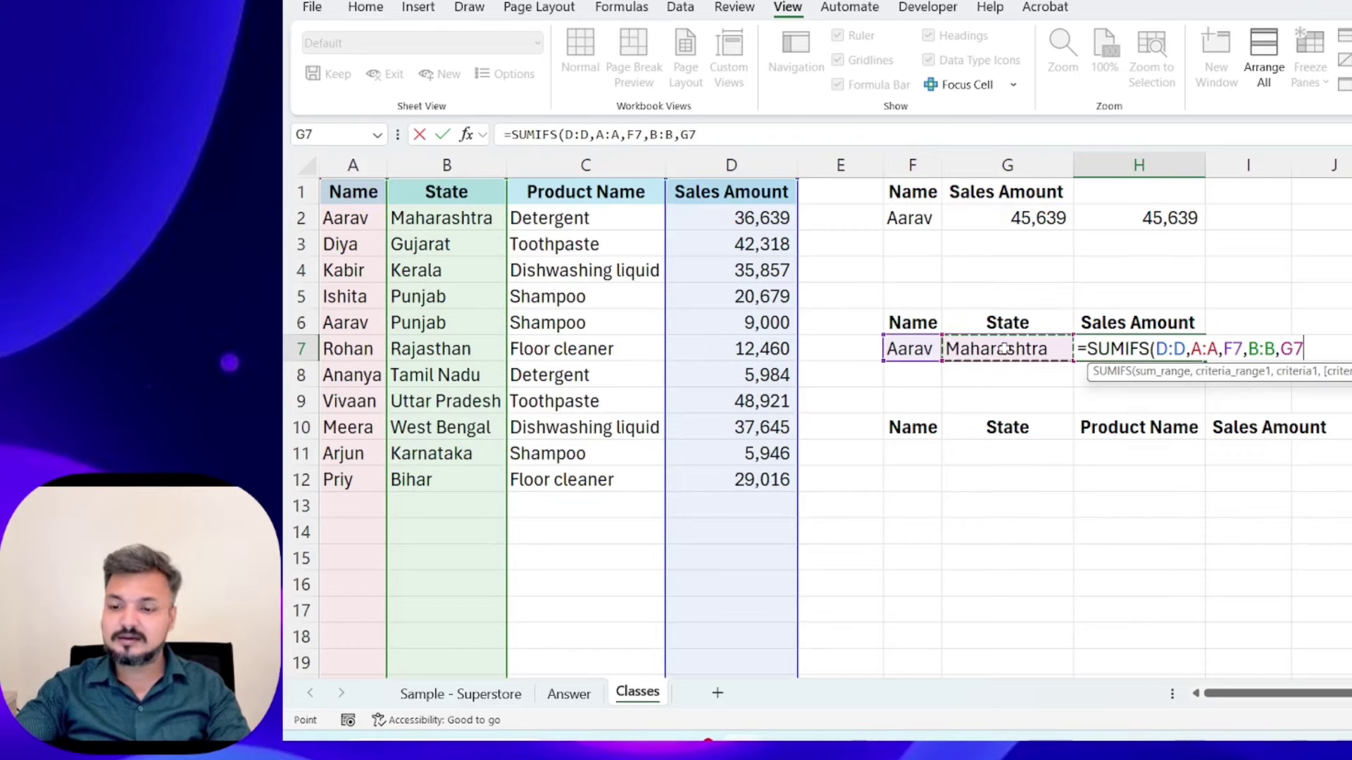
type(")")
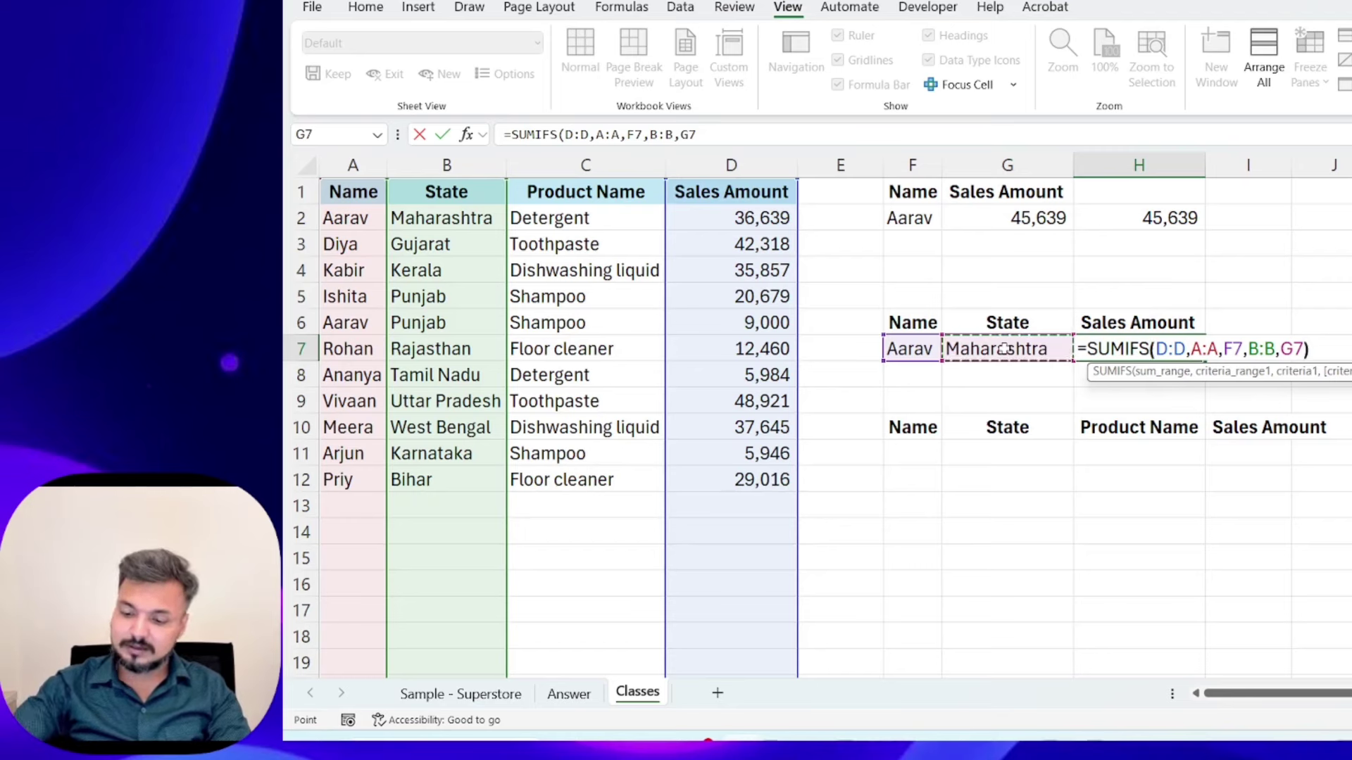
key("Return")
key("Up")
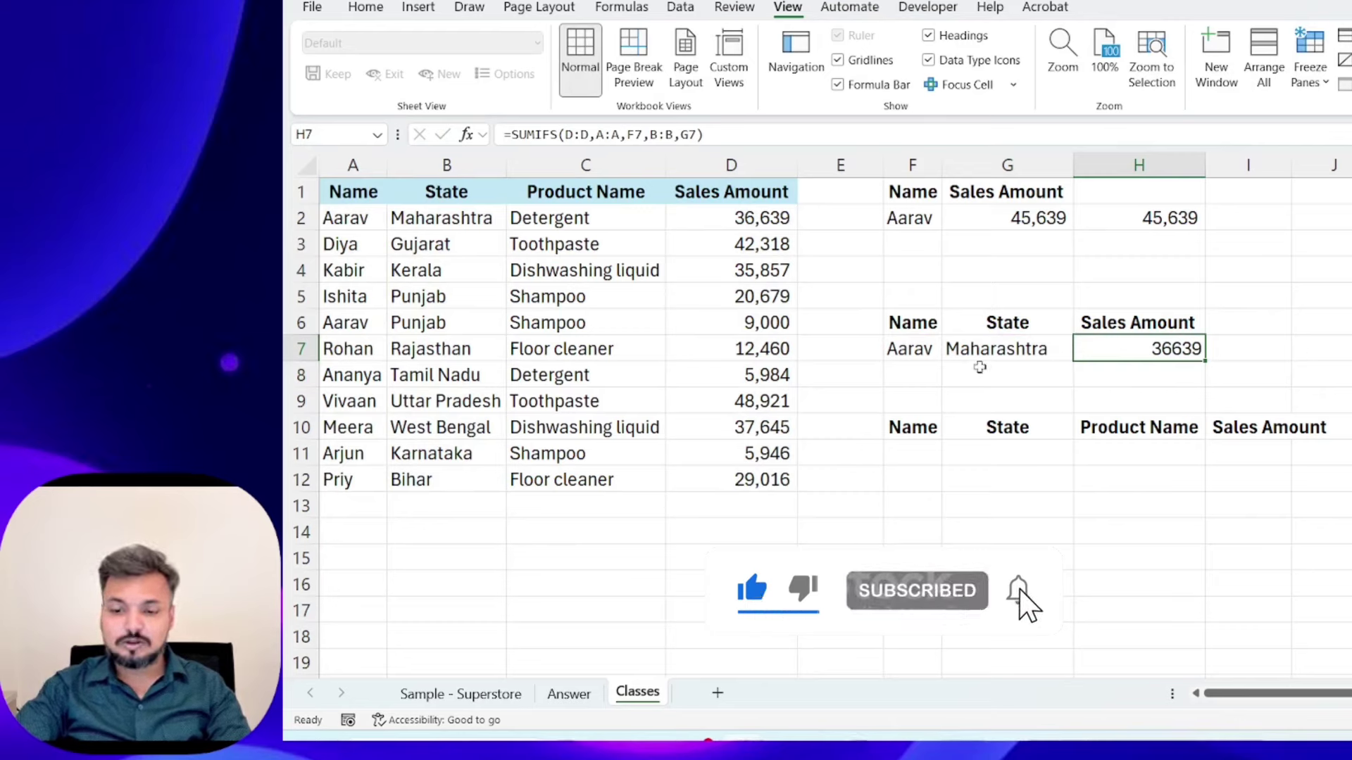
- Change the state in B6 to Maharashtra so that row also matches both criteria of the second table
left_click(987, 354)
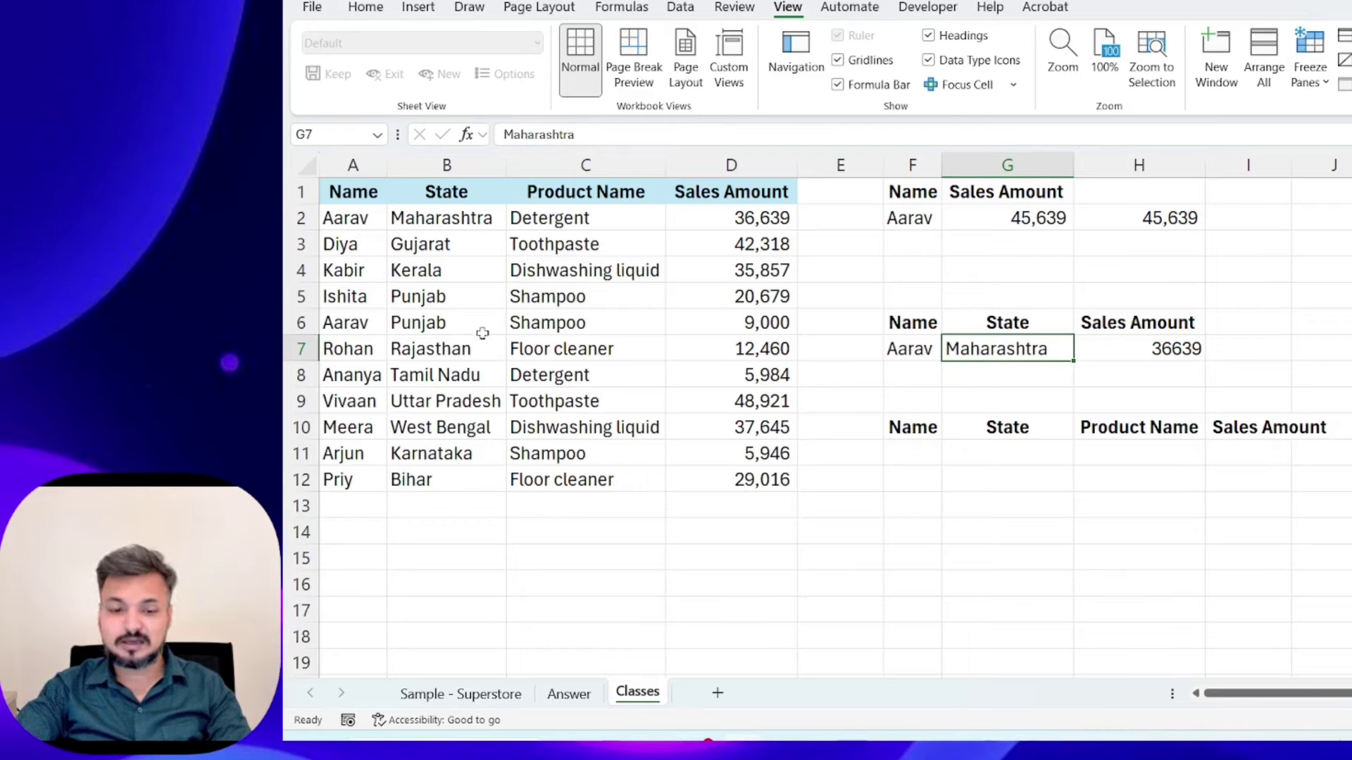
left_click(325, 327)
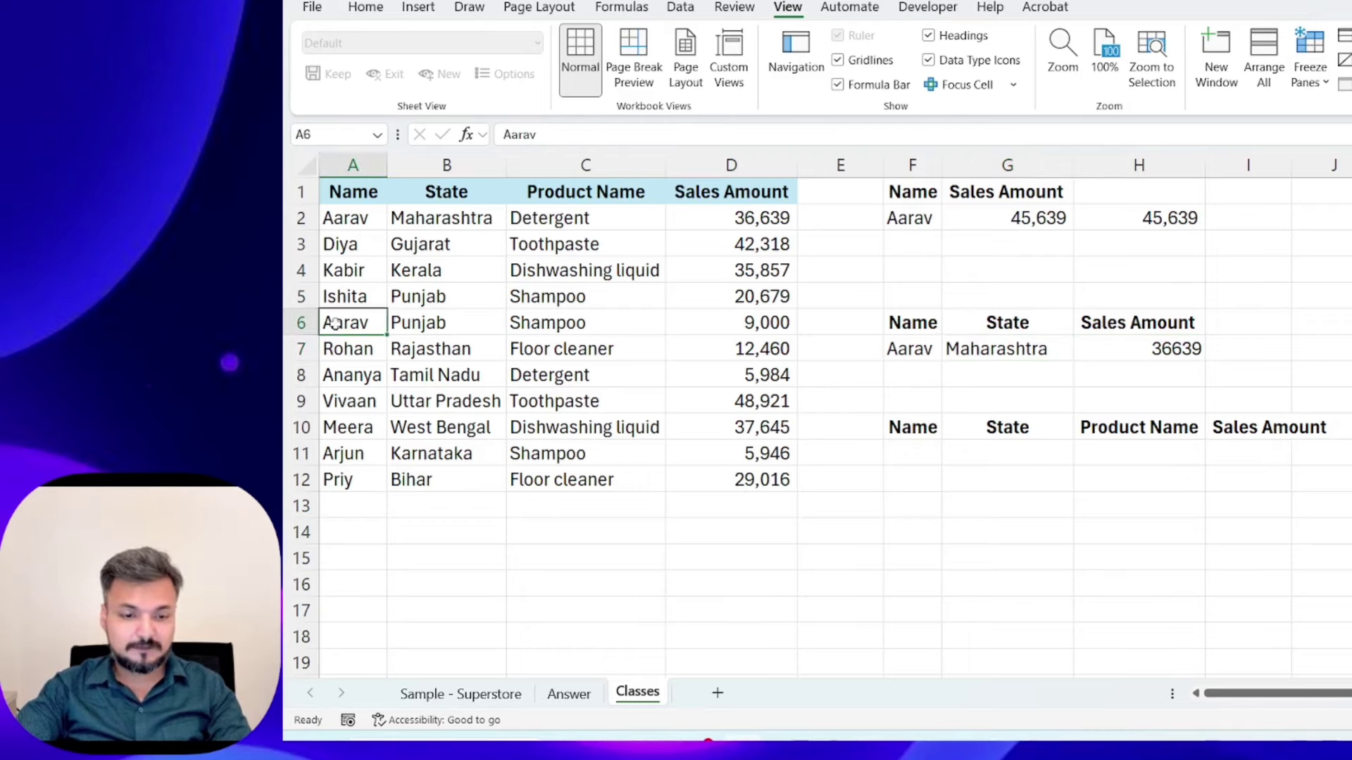
left_click(454, 318)
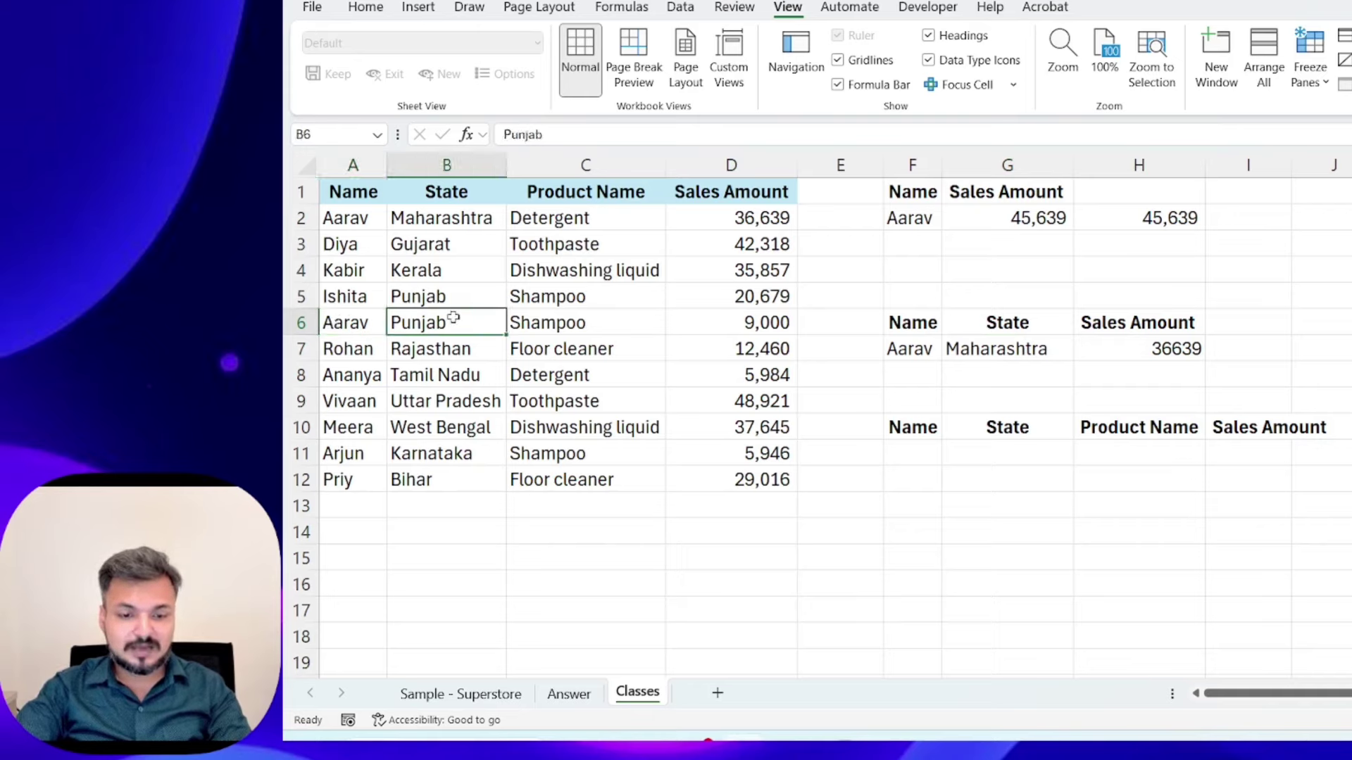
type("ma")
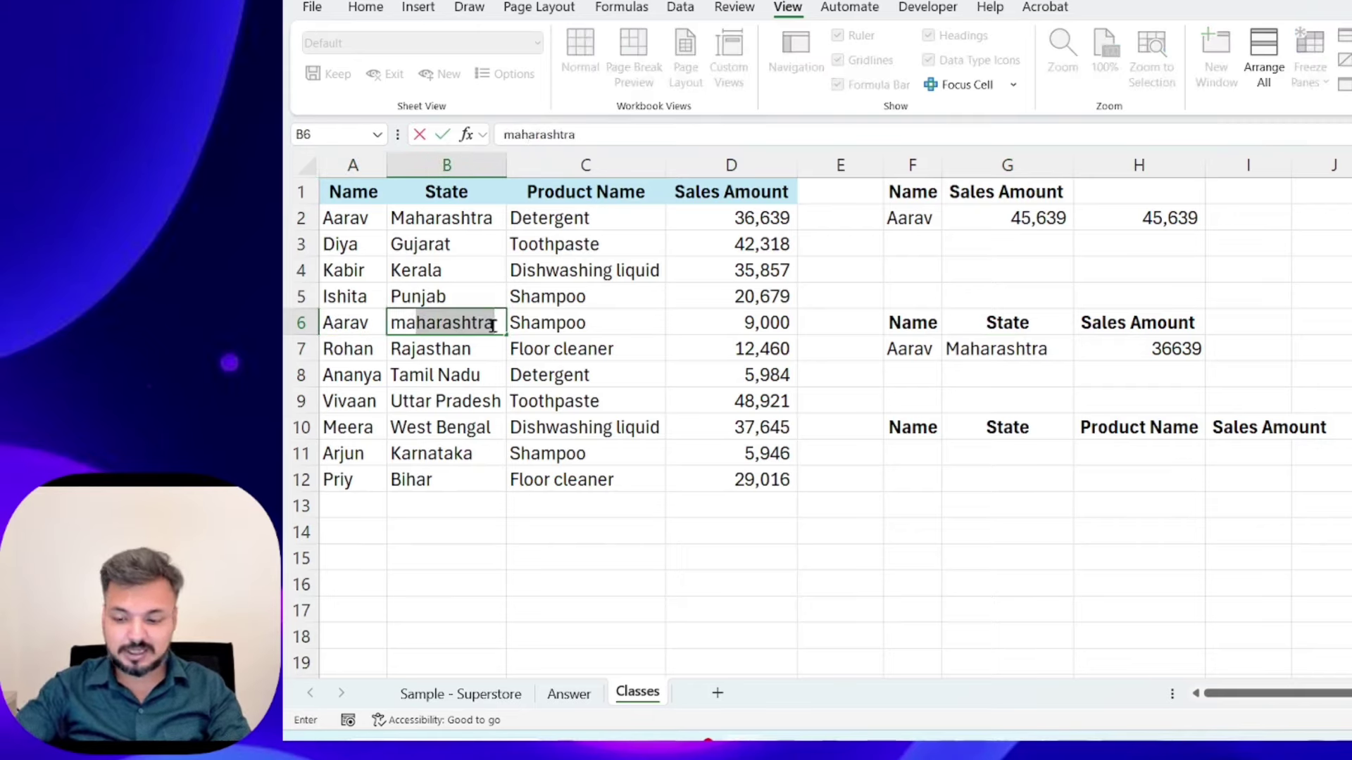
key("Return")
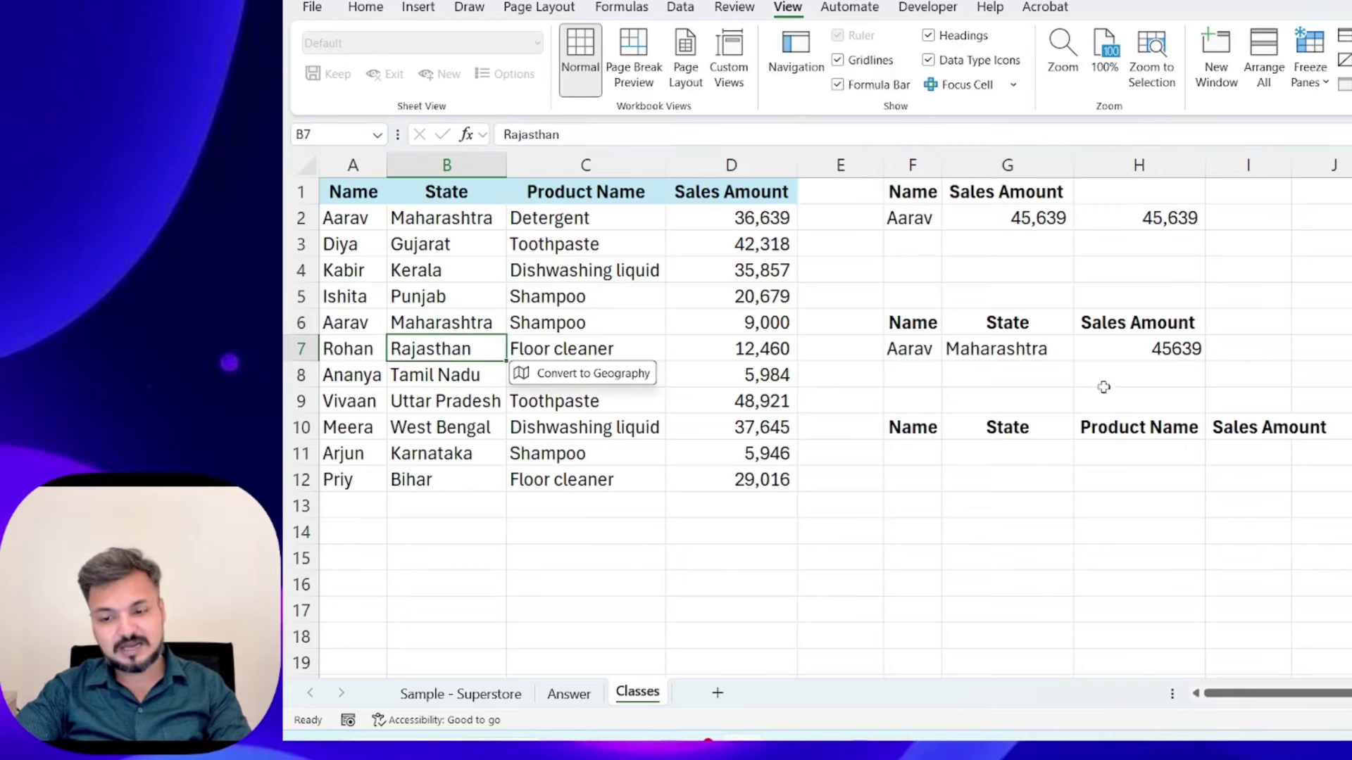
- Copy the name from F7 into F11 under the third table's Name header
left_click(909, 350)
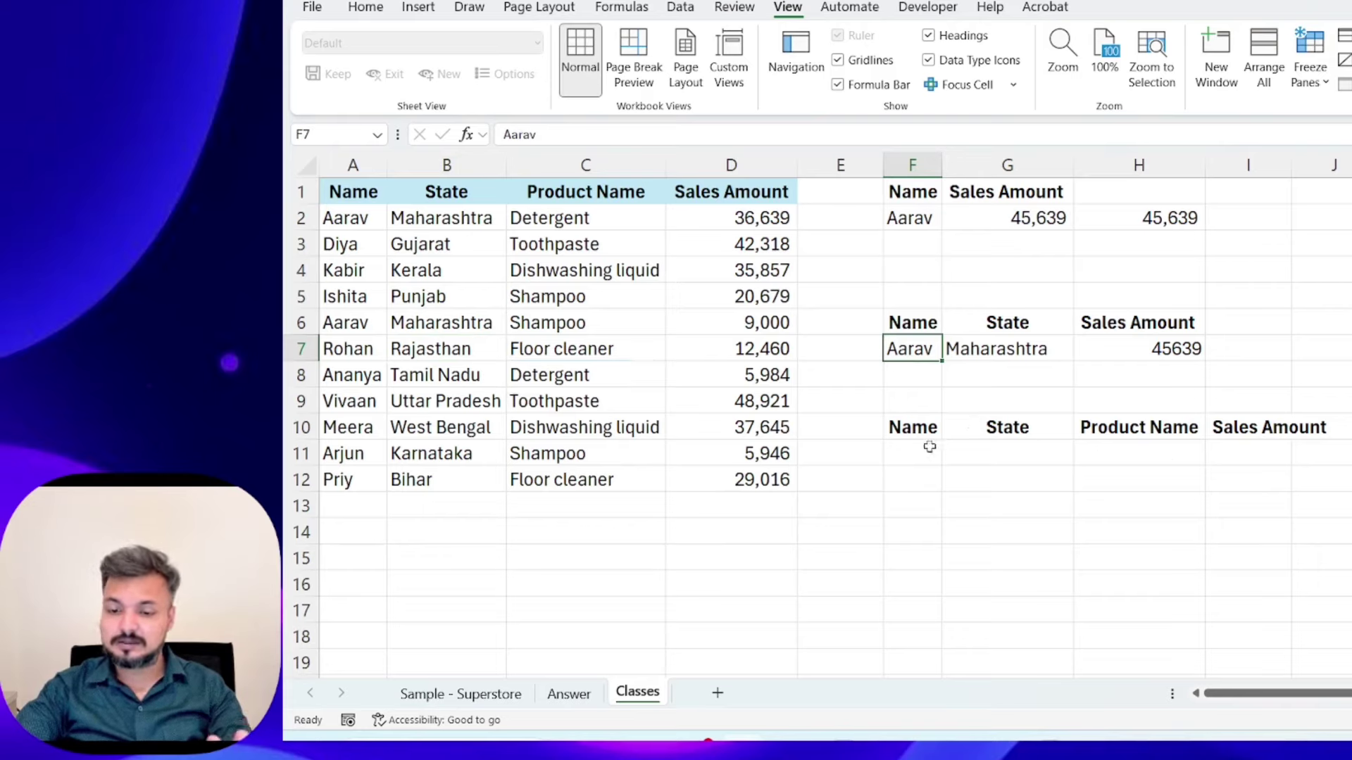
left_click(904, 453)
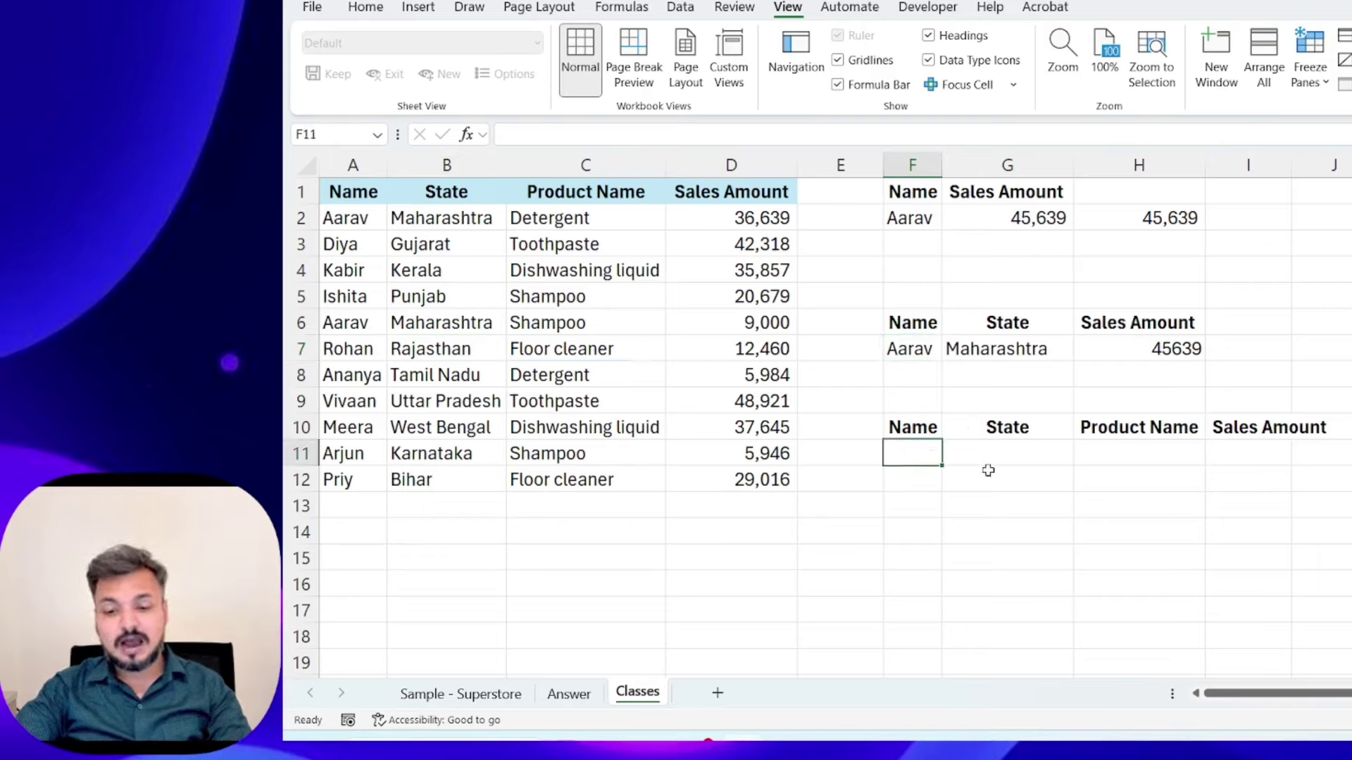
key("Up")
key("Up")
key("Up")
key("Up")
key("ctrl+c")
key("Down")
key("Down")
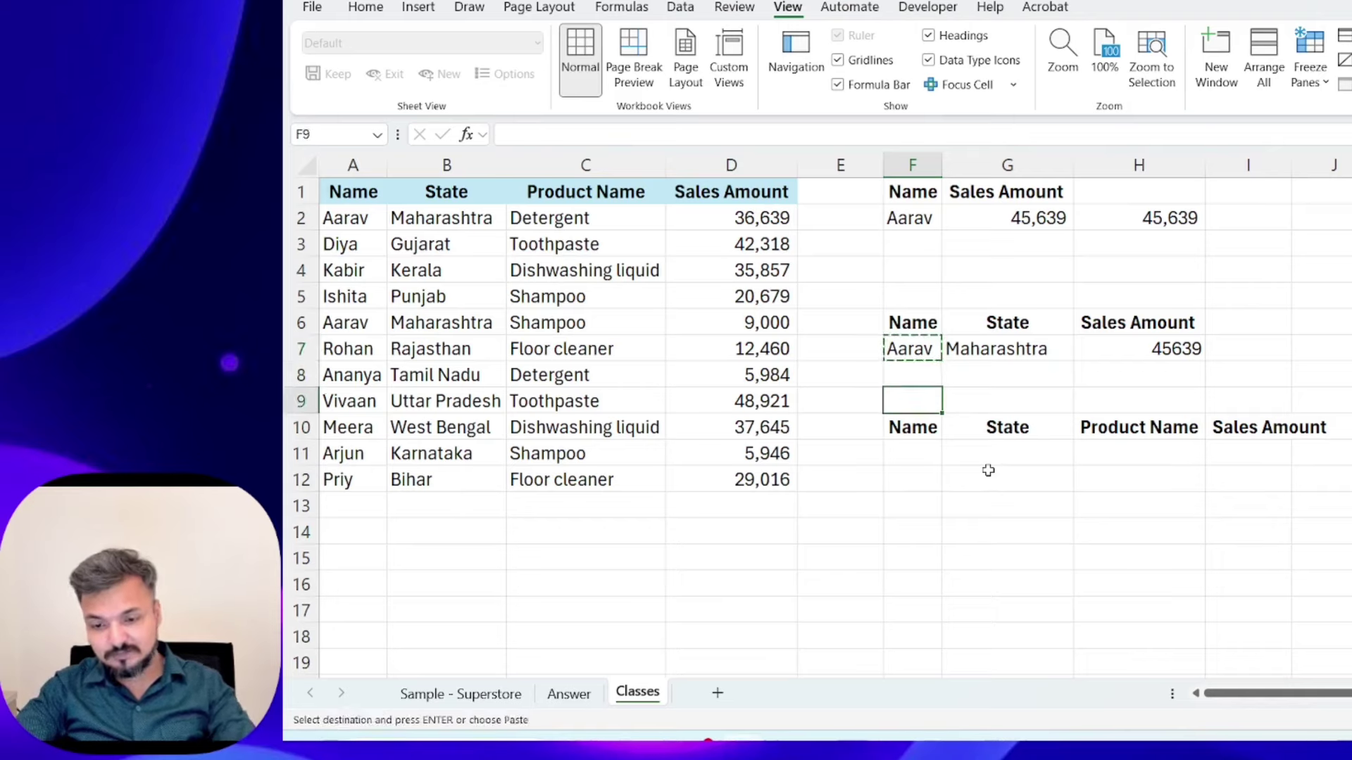
key("Down")
key("Down")
key("Down")
key("Up")
key("ctrl+v")
key("Right")
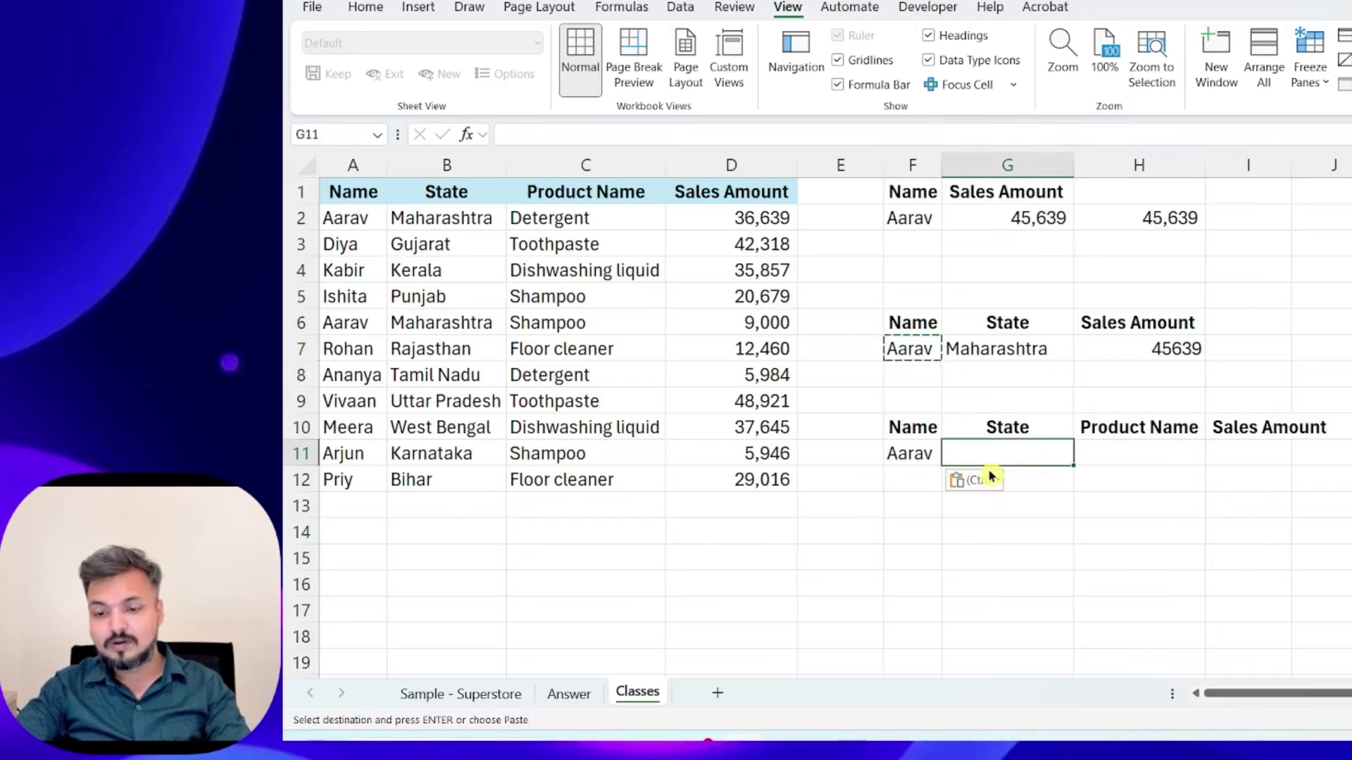
key("Escape")
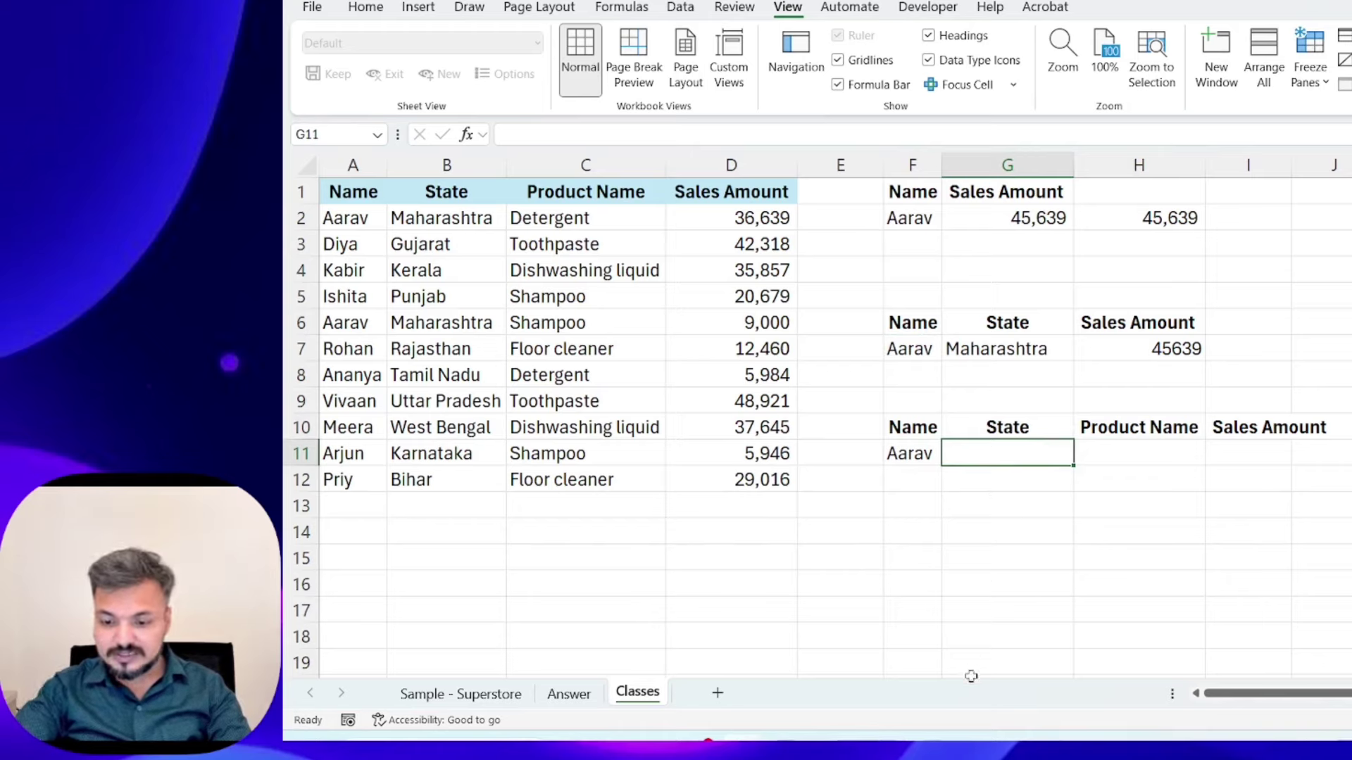
- AutoFit the width of column I to its Sales Amount header in I10
left_click(1156, 455)
left_click(1254, 464)
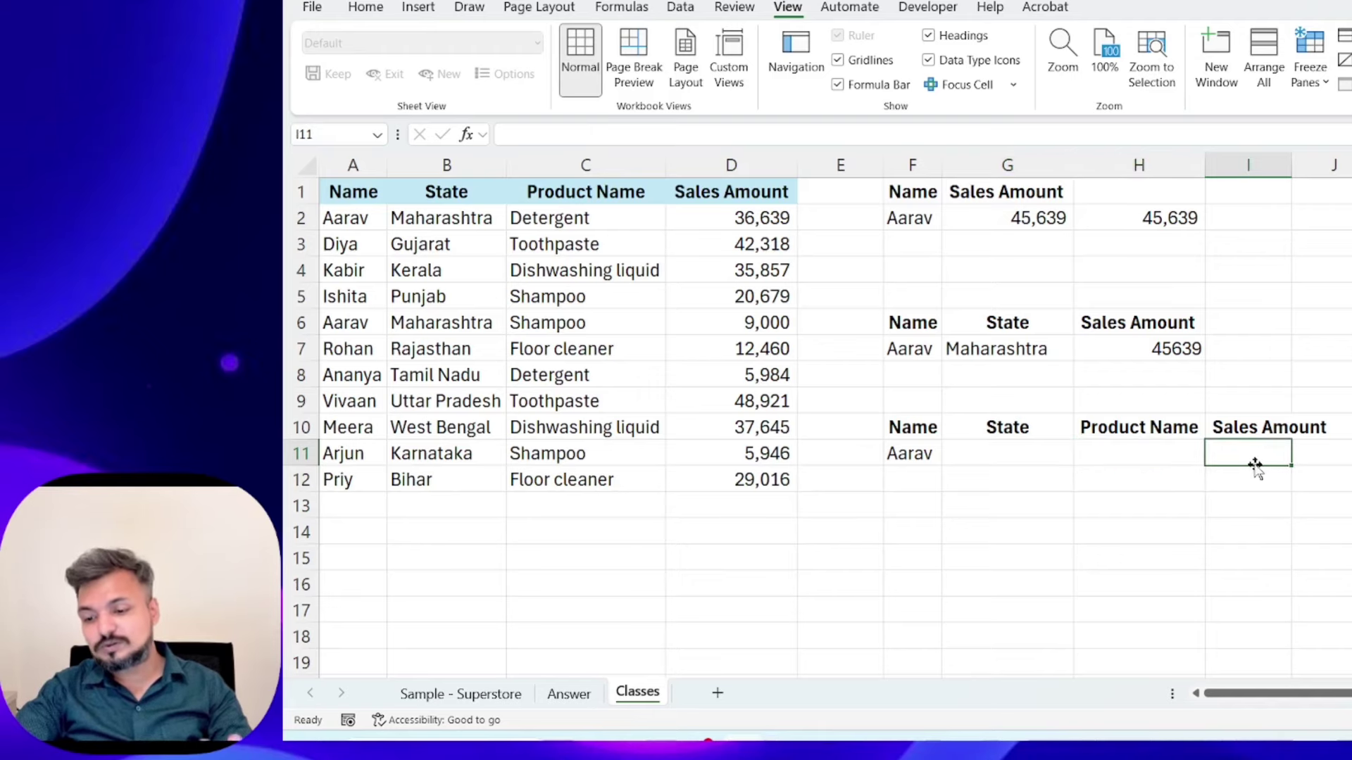
double_click(1249, 431)
type("hoi")
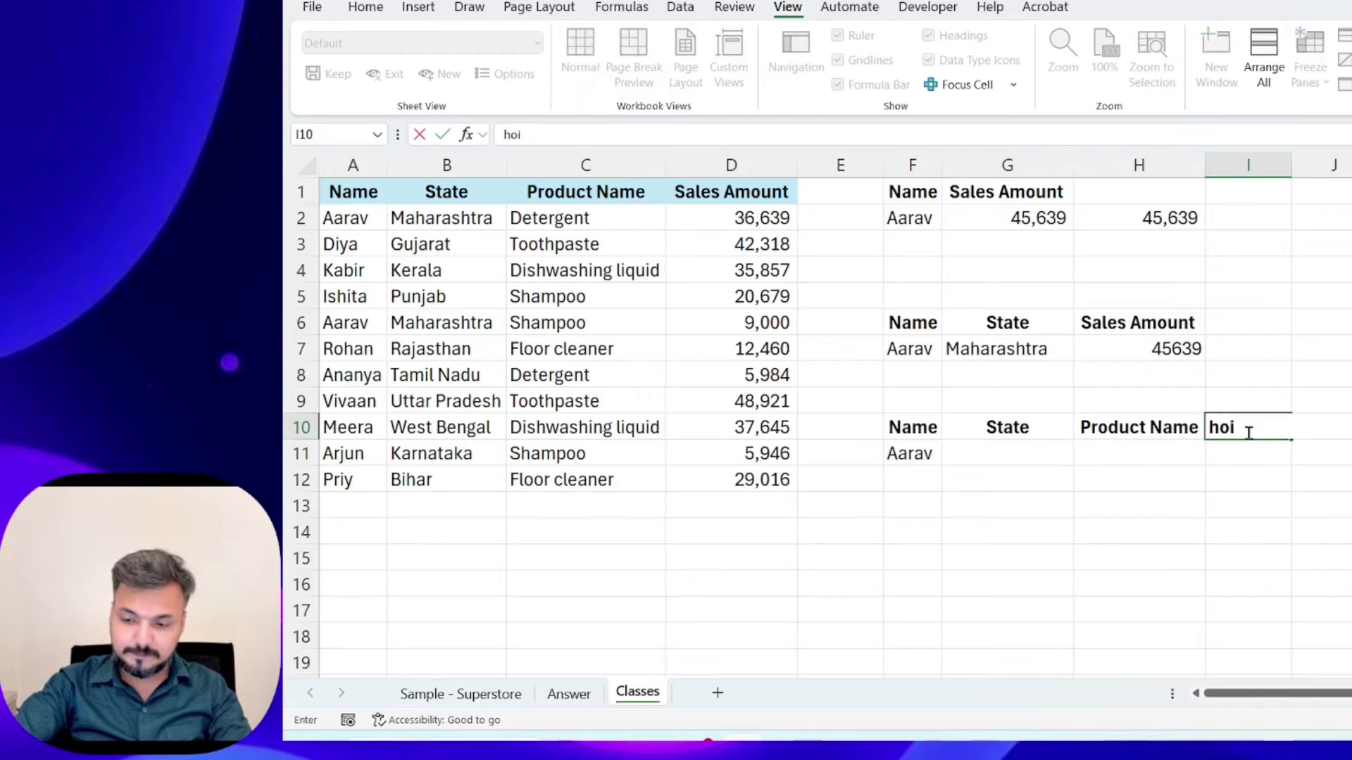
key("Escape")
key("alt")
key("h")
key("o")
key("i")
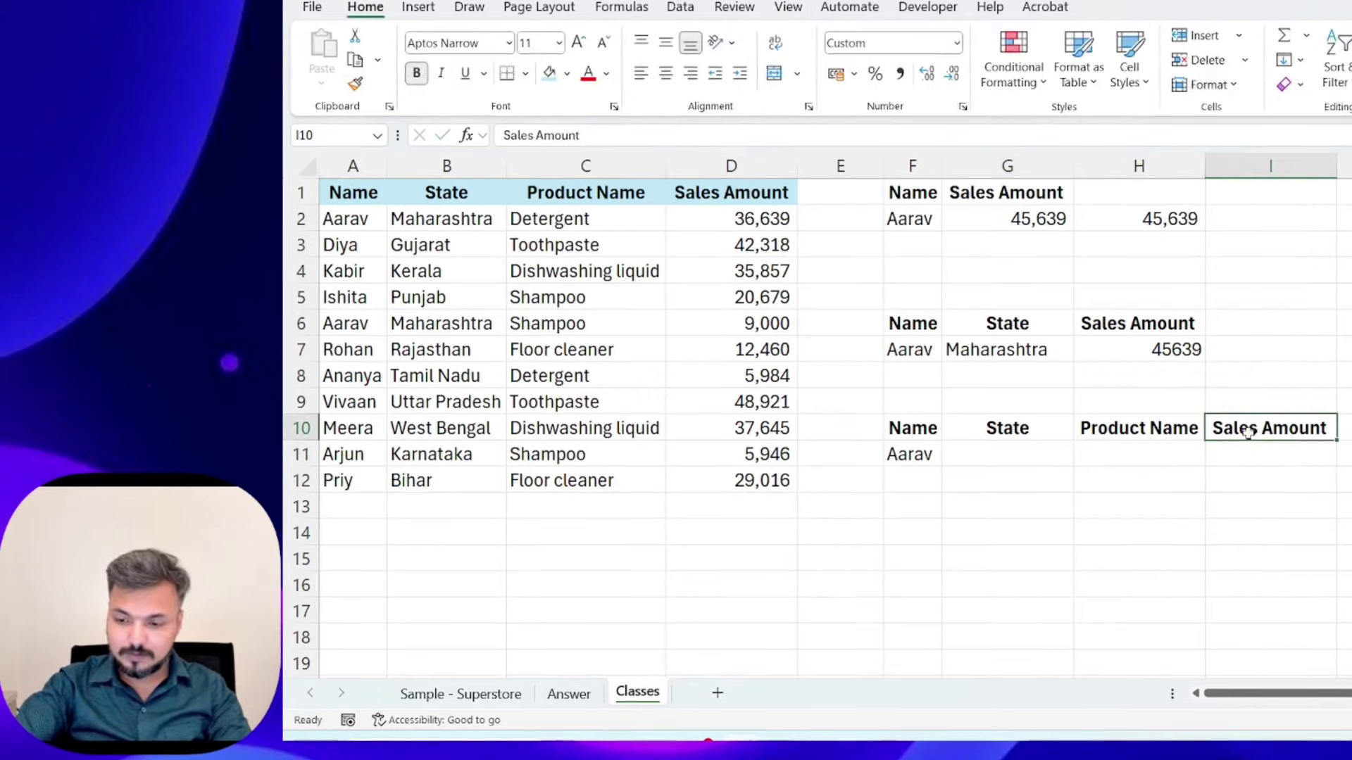
- Copy the state Maharashtra from G7 into G11 under the third table's State header
key("Down")
key("Up")
key("Left")
key("Left")
key("Left")
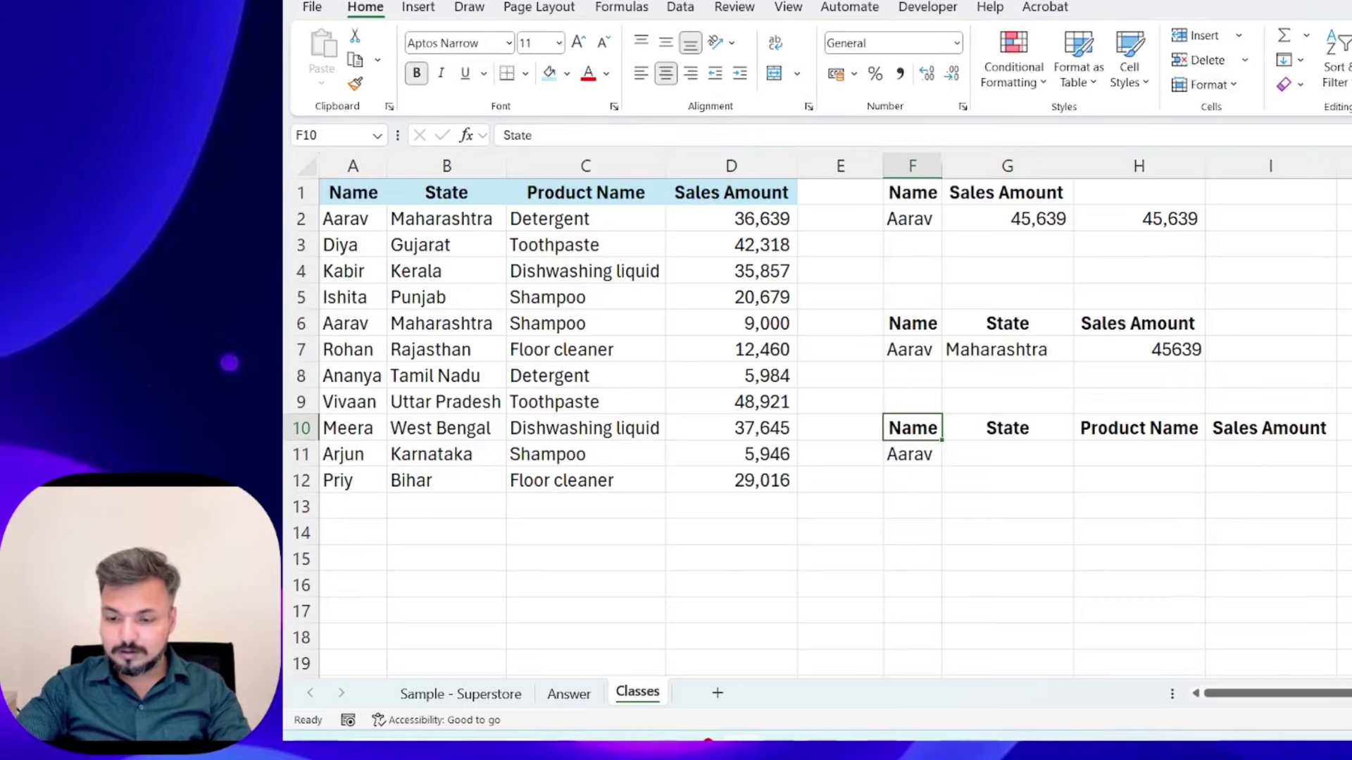
key("Right")
key("Right")
key("Left")
key("Left")
key("Right")
key("Up")
key("Up")
key("Up")
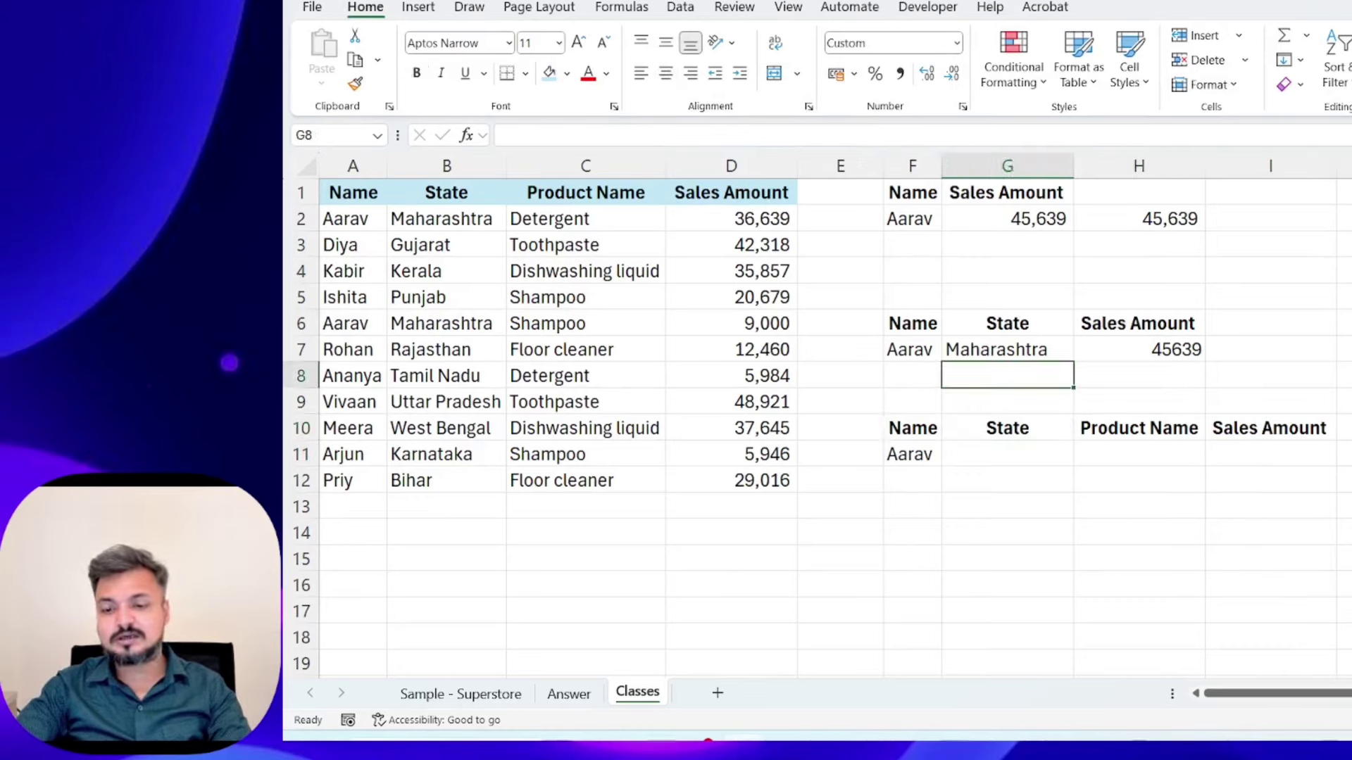
key("ctrl+c")
key("Down")
key("Down")
key("Down")
key("Down")
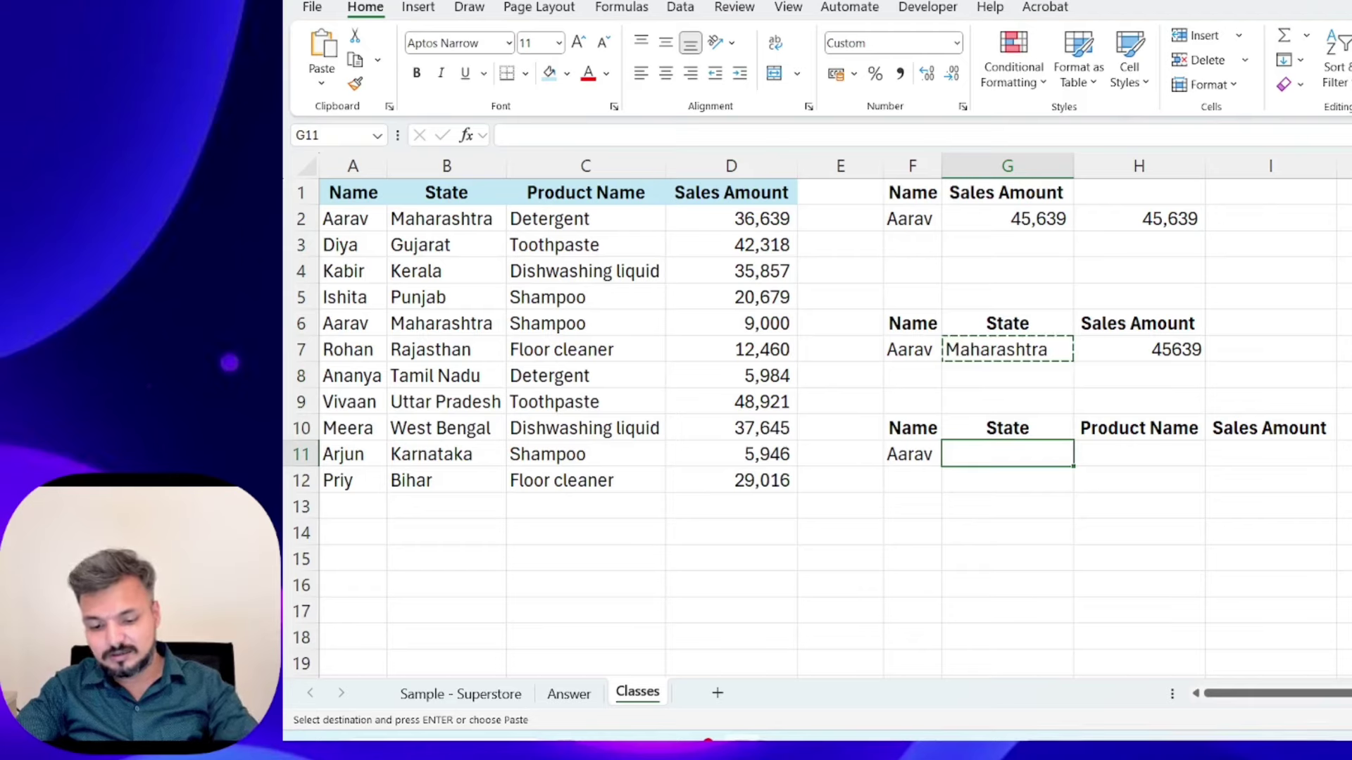
key("ctrl+v")
- Copy the product Detergent from C2 into H11 under Product Name, and select the Sales Amount result cell I11
key("Right")
key("Right")
key("Left")
key("Left")
key("Right")
key("Left")
key("Left")
key("Left")
key("Left")
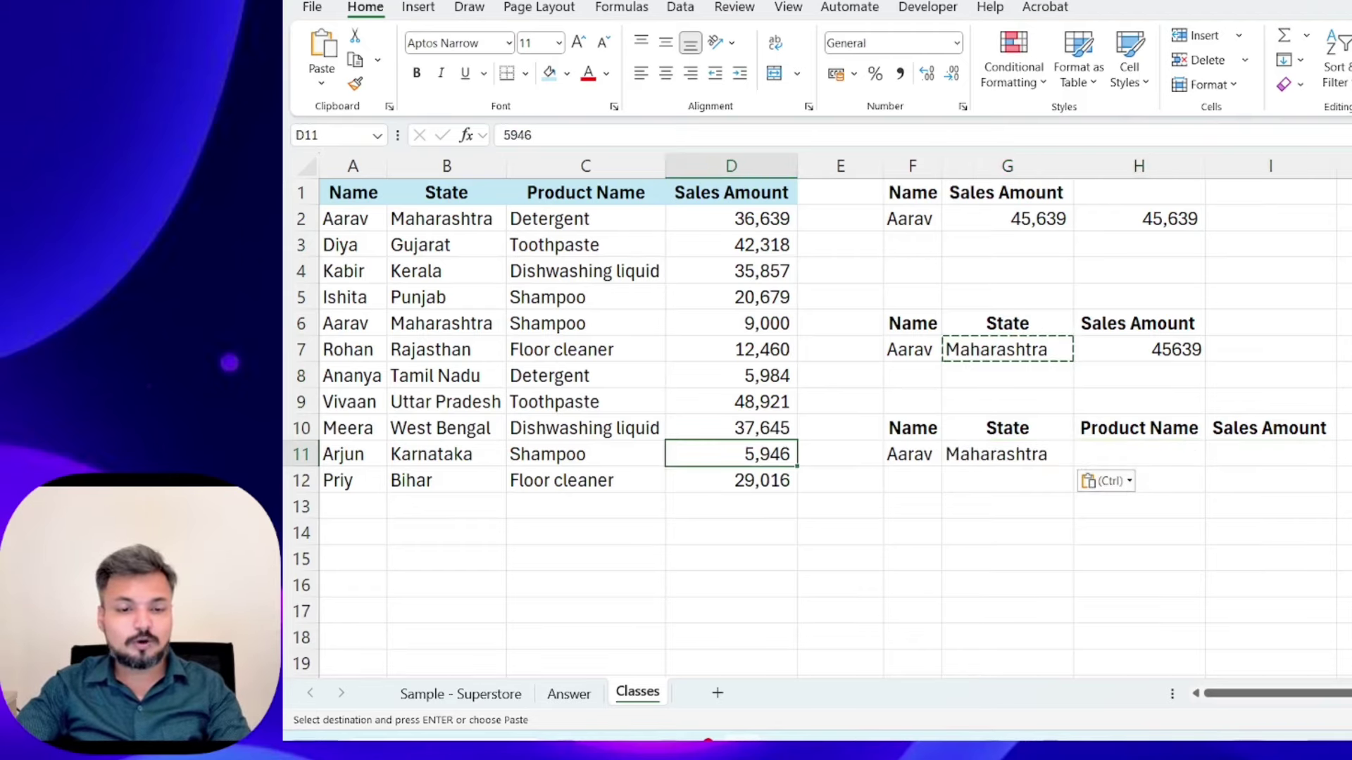
key("Up")
key("Up")
key("Up")
key("Up")
key("Up")
key("Up")
key("Up")
key("Up")
key("Up")
key("Left")
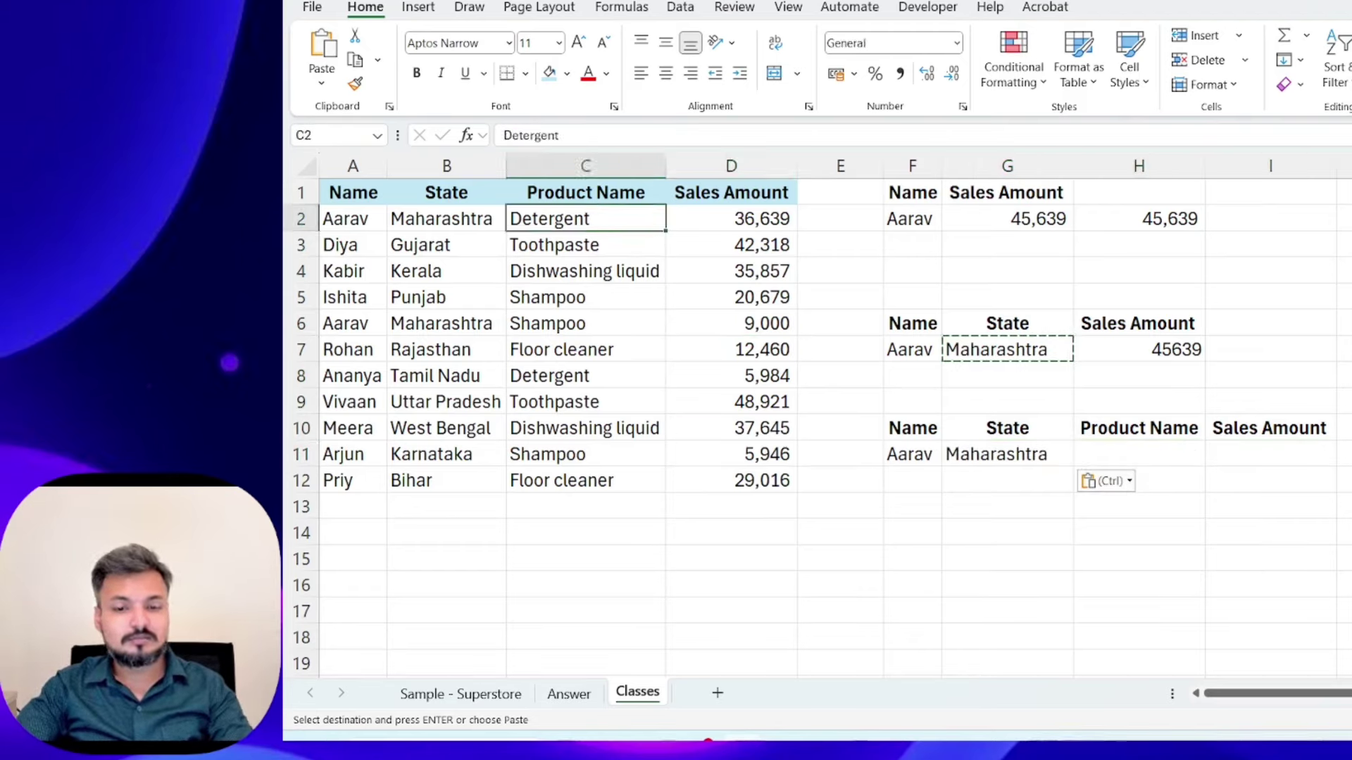
key("ctrl+c")
key("Down")
key("Down")
key("Down")
key("Down")
key("Down")
key("Down")
key("Down")
key("Down")
key("Down")
key("Right")
key("Right")
key("Right")
key("Right")
key("Right")
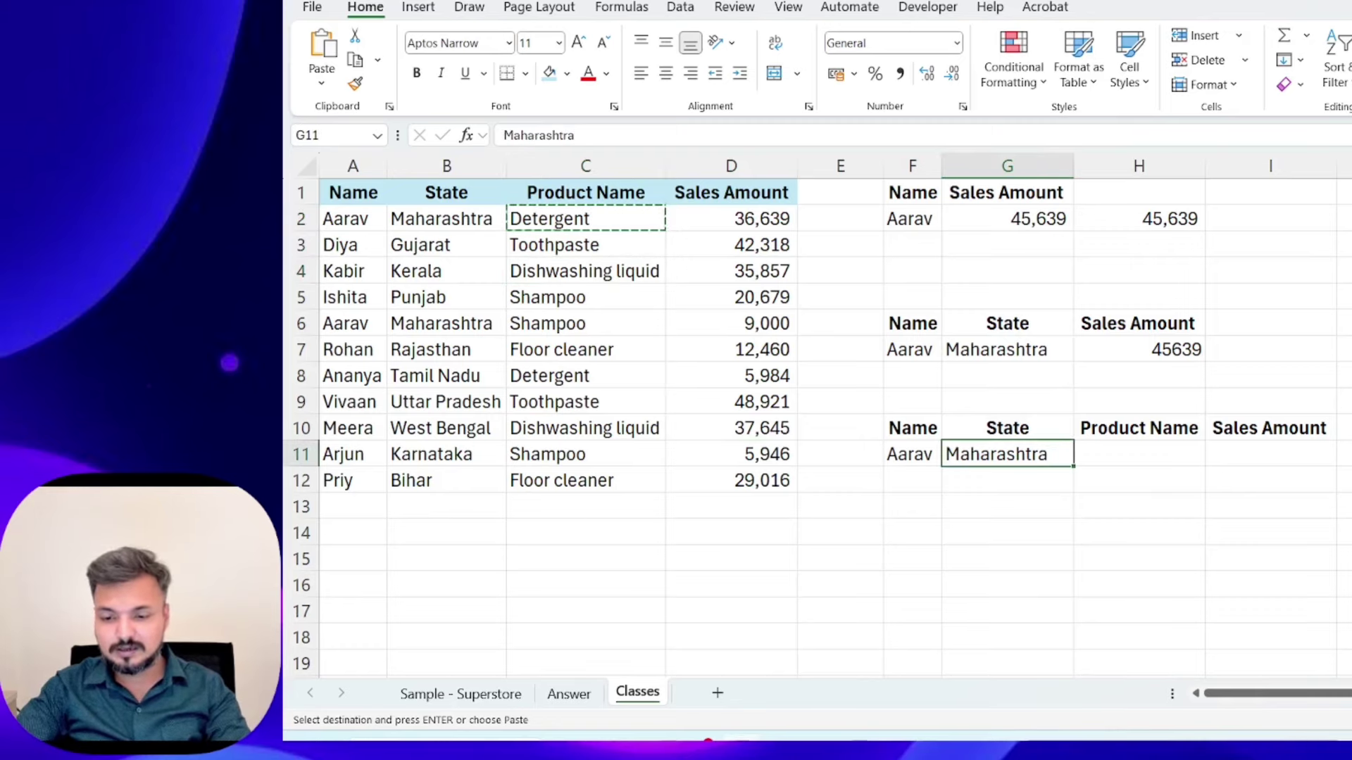
key("ctrl+v")
key("ctrl")
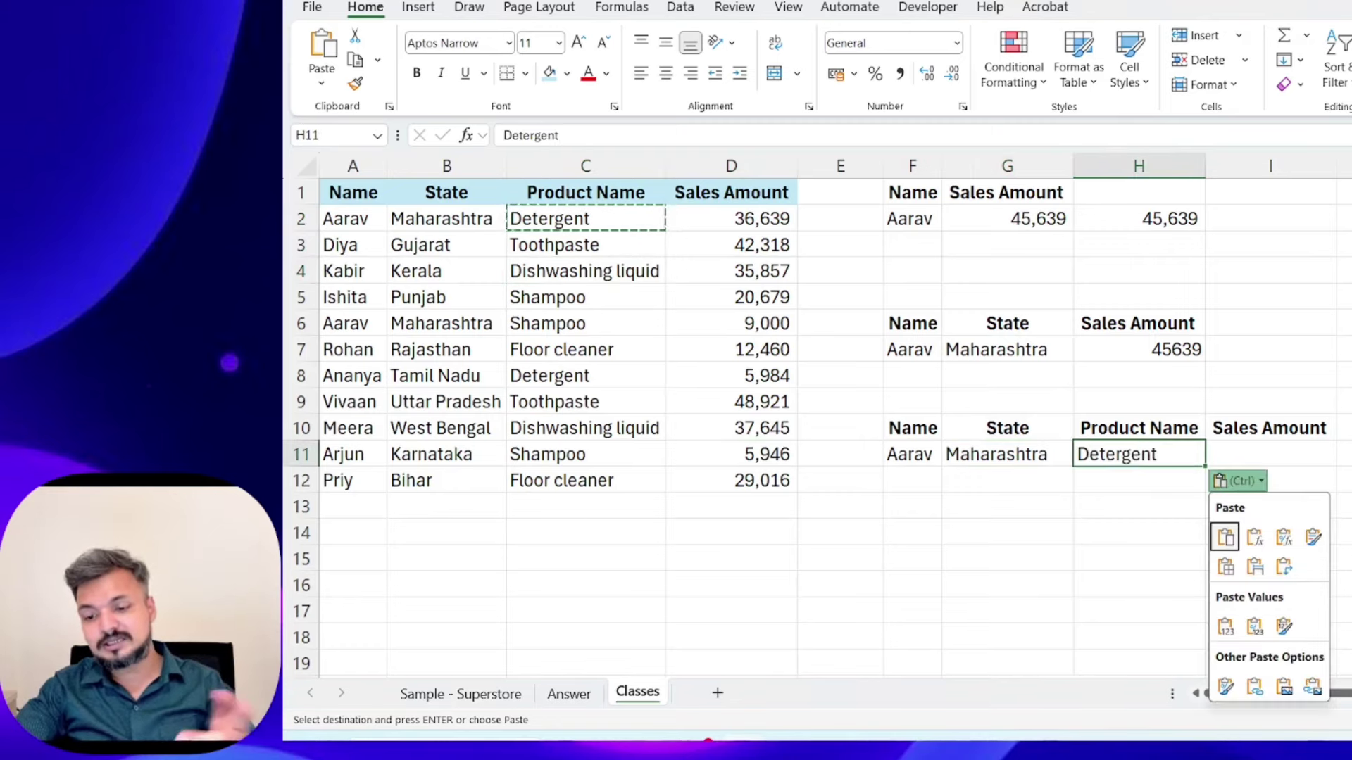
key("Escape")
key("Right")
key("Left")
key("Right")
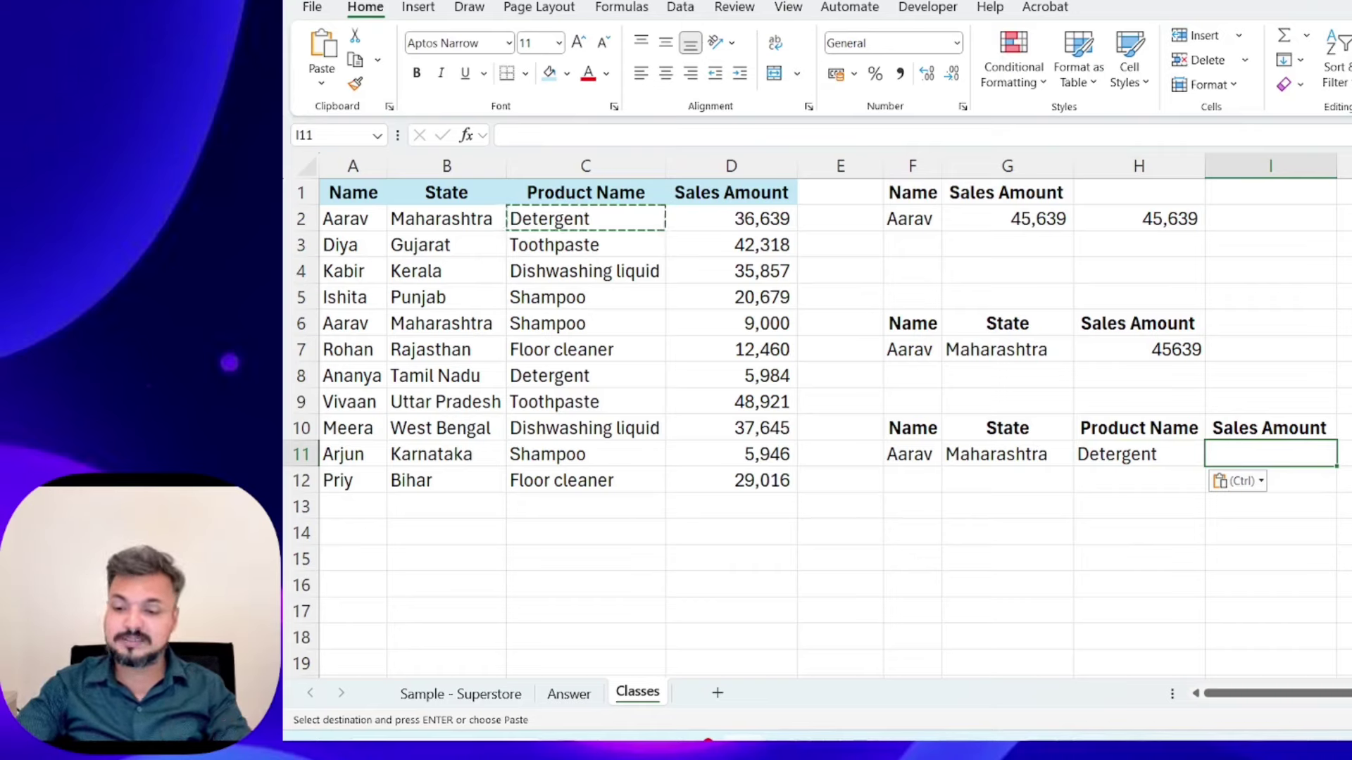
- Compare the source rows matching the third table's name and state, checking sales amounts D2 and D6 against the product criterion in H11
key("Left")
key("Left")
key("Left")
key("Left")
key("Up")
key("Up")
key("Up")
key("Up")
key("Up")
key("Up")
key("Up")
key("Up")
key("Up")
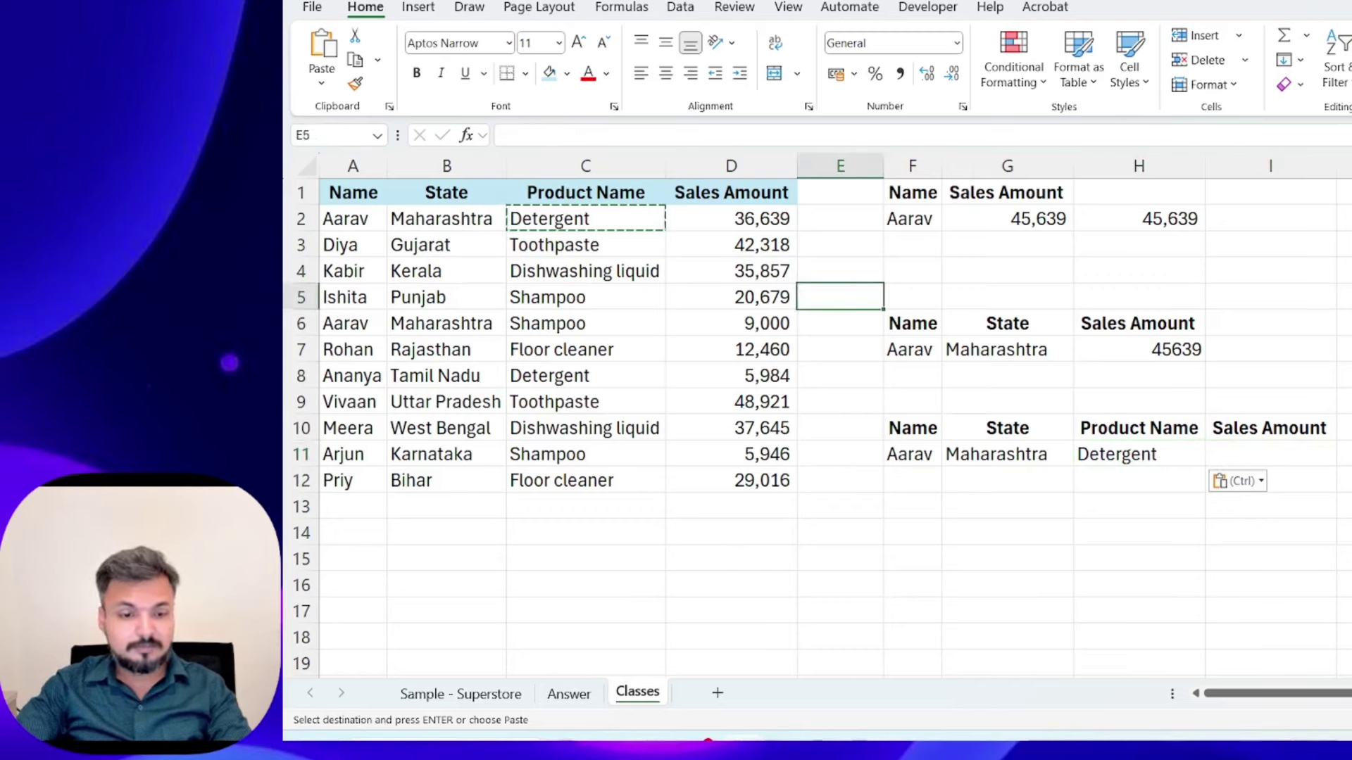
key("Left")
key("Left")
key("Left")
key("Left")
key("Right")
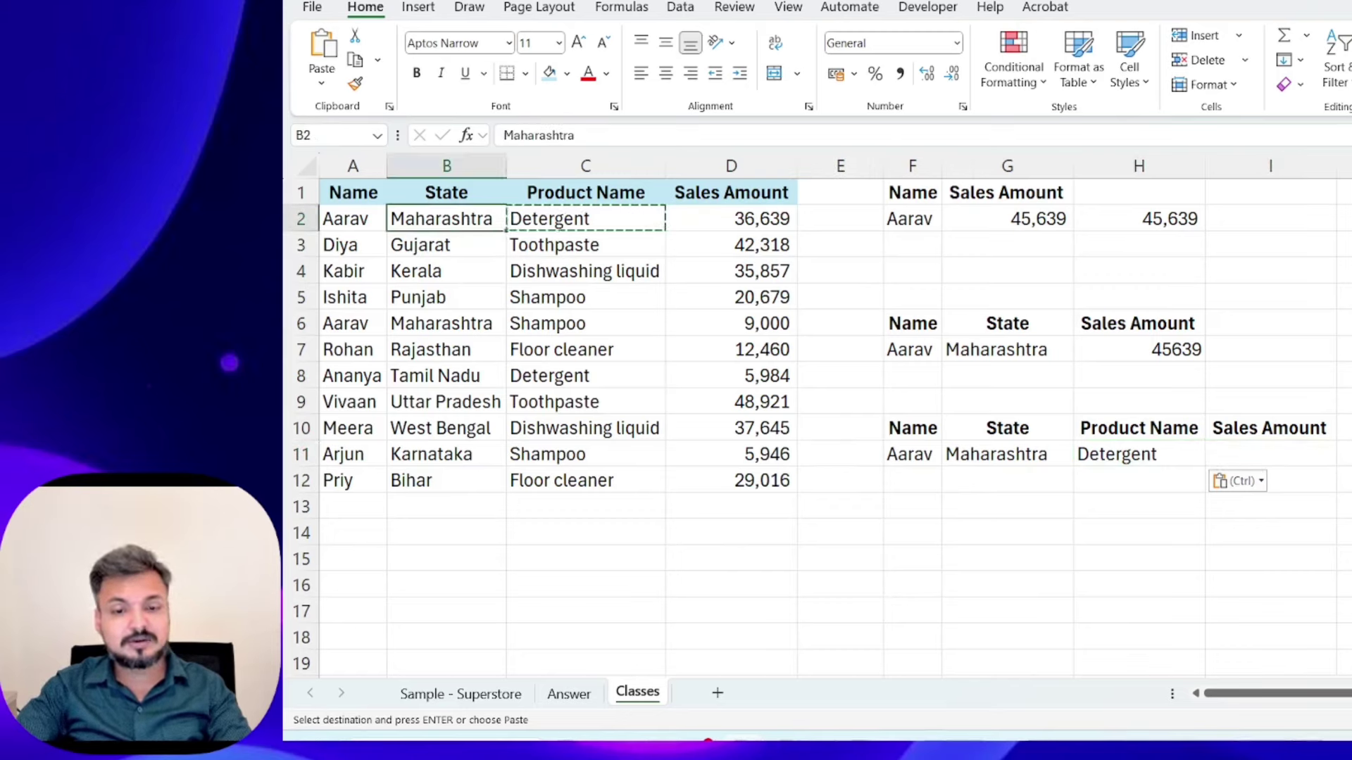
key("Right")
key("Right")
key("Right")
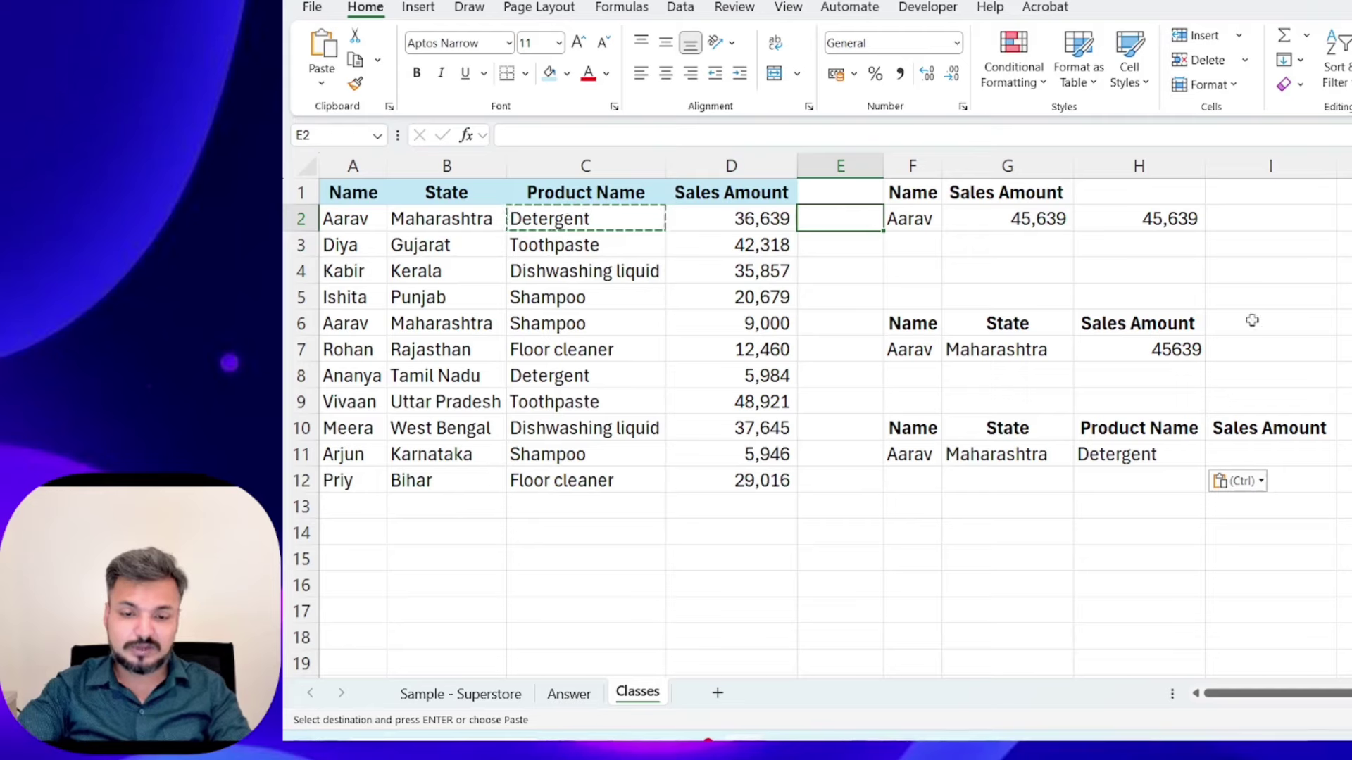
left_click(733, 217)
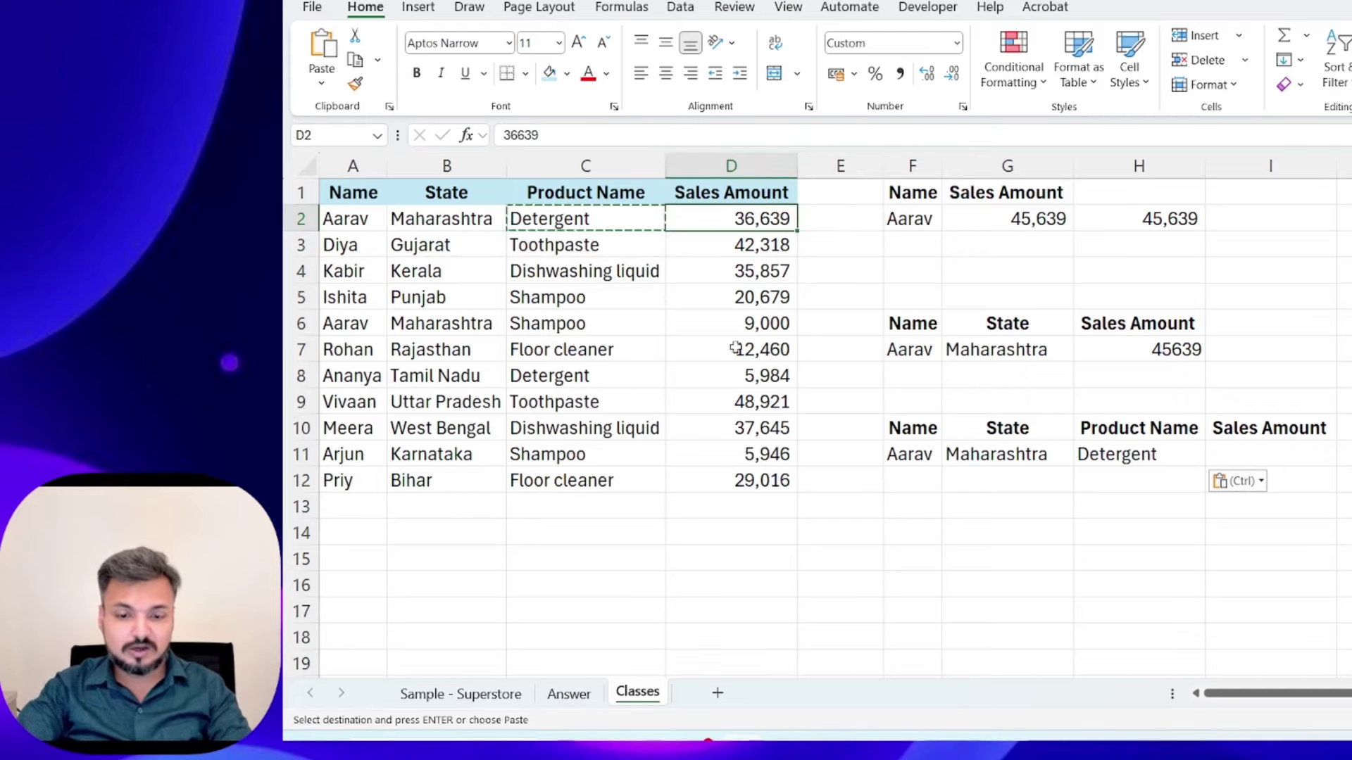
left_click(764, 329, "ctrl")
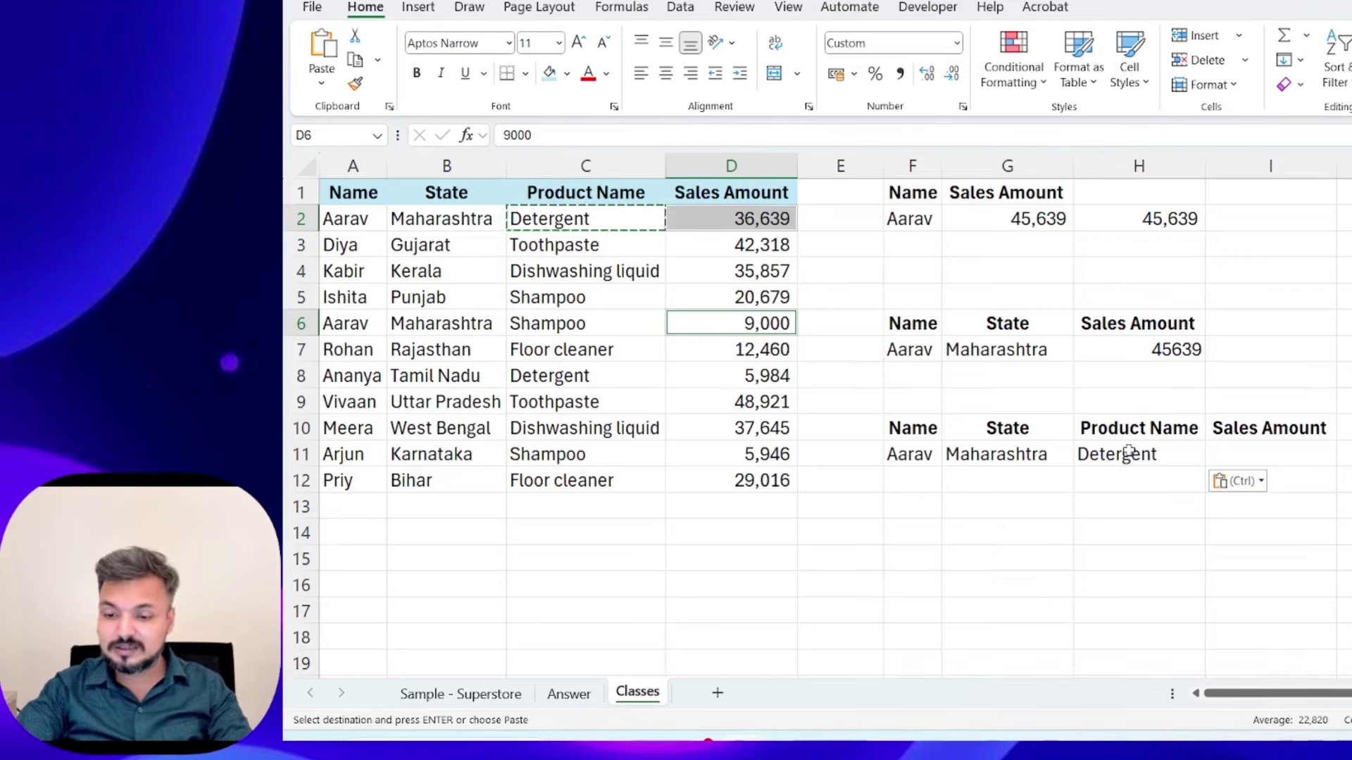
left_click(1079, 451)
- Start a SUMIFS formula in I11 with the Sales Amount column D:D as the sum range
left_click(1282, 452)
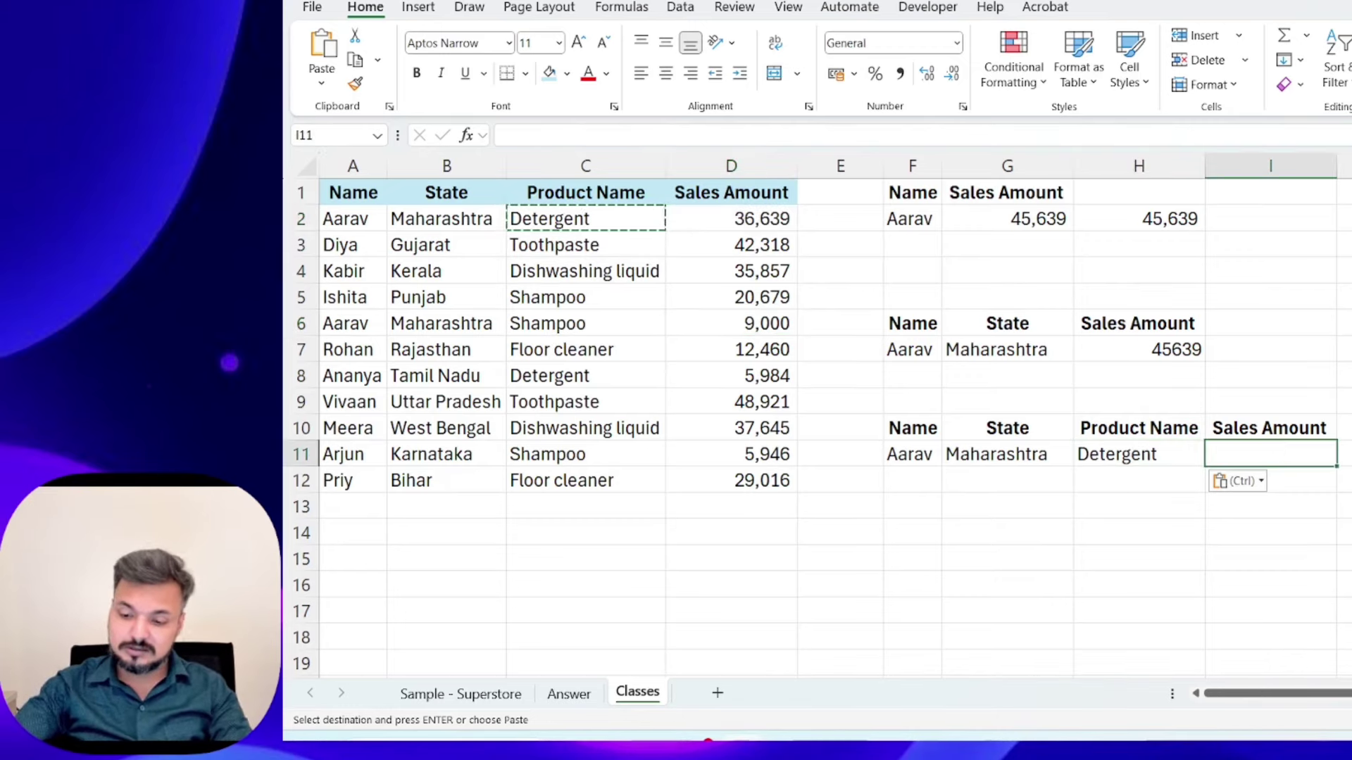
type("=")
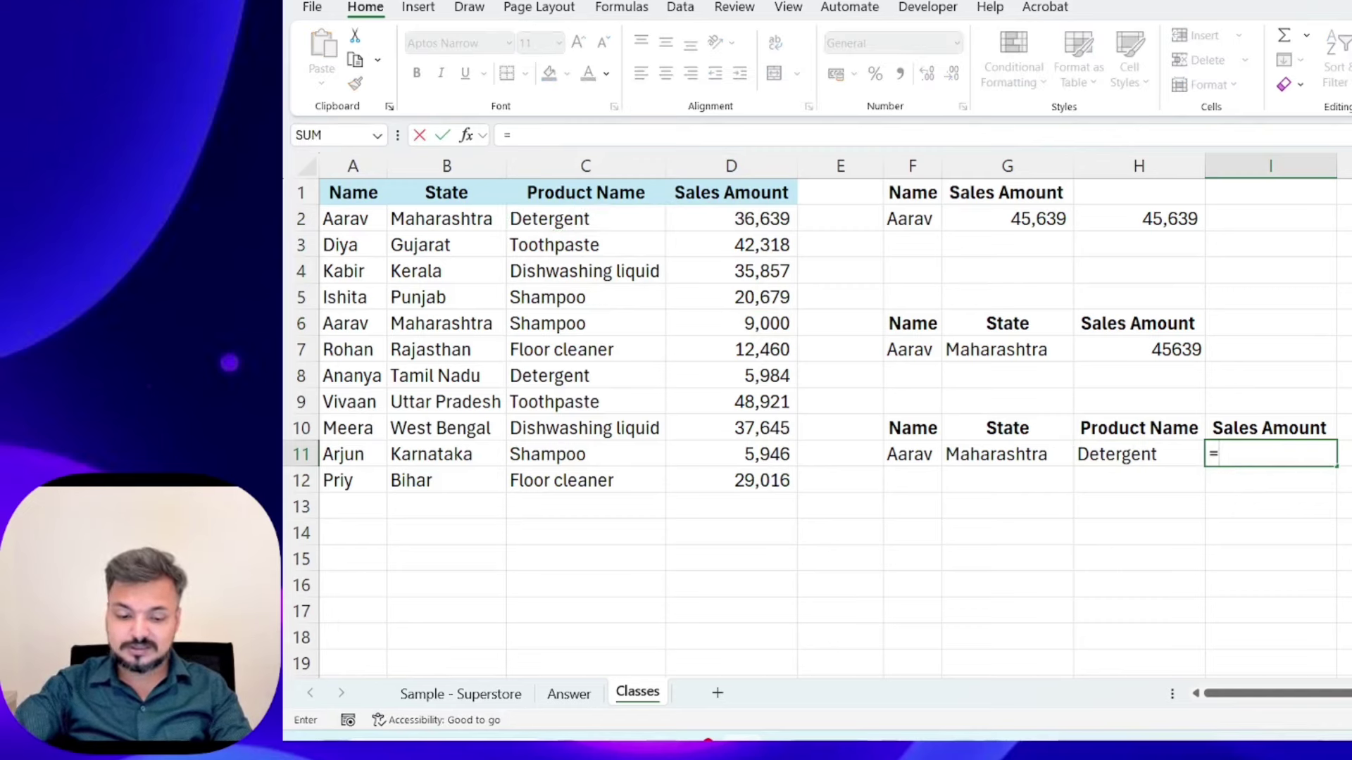
type("sum")
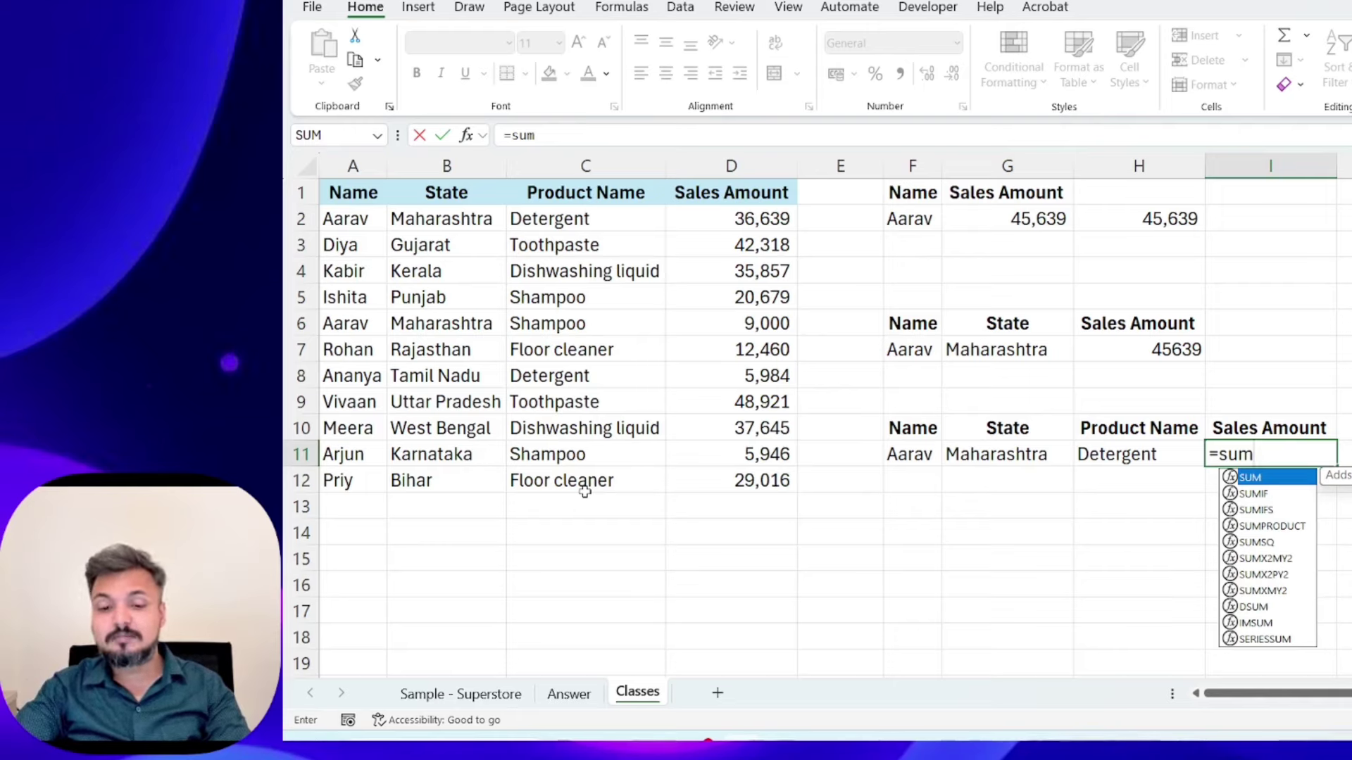
key("Down")
key("Down")
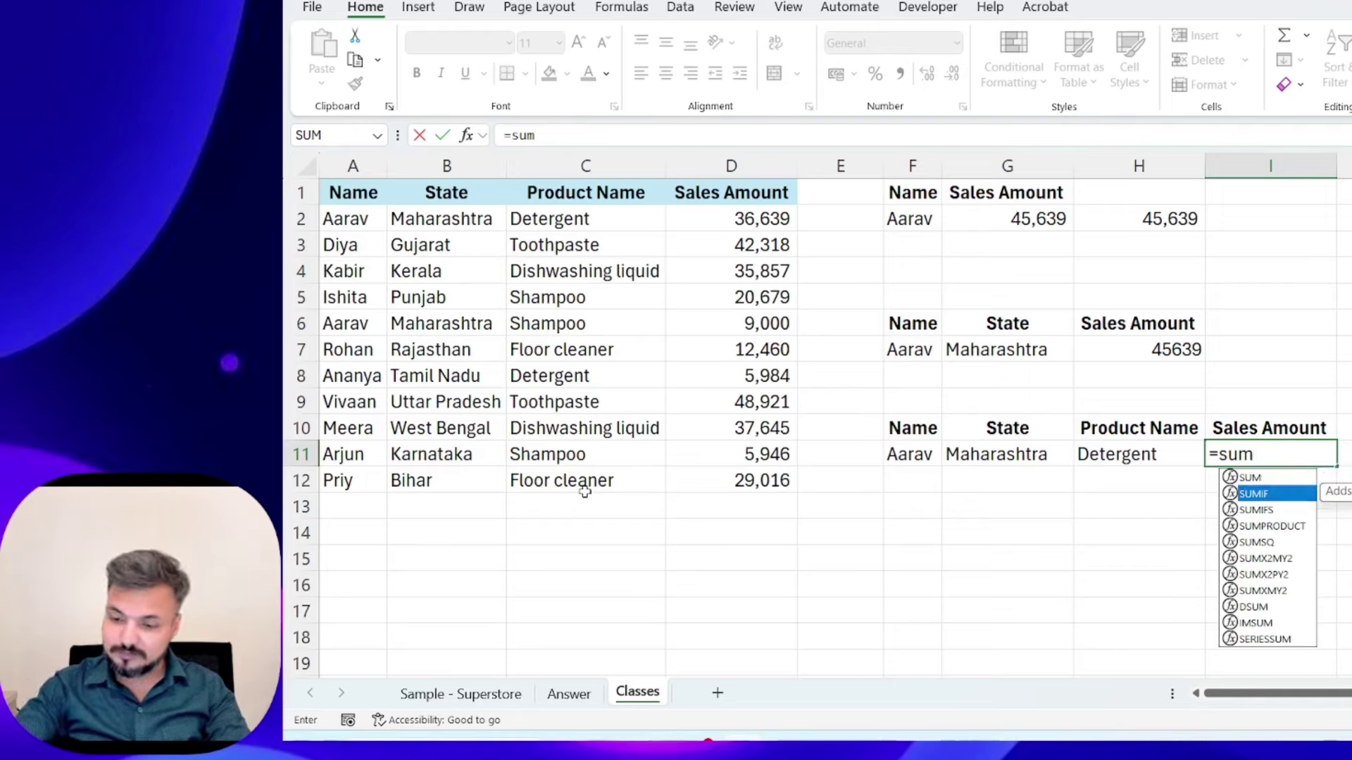
key("Tab")
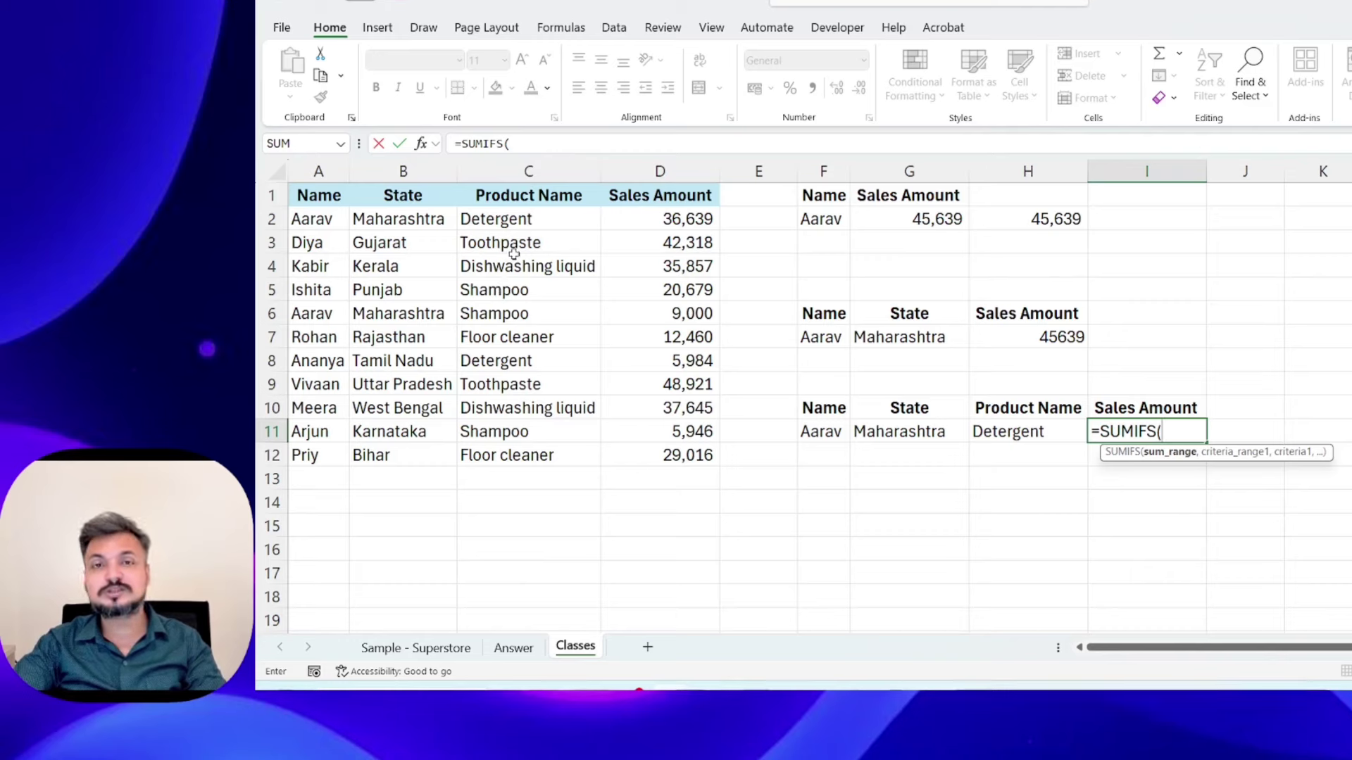
left_click(680, 168)
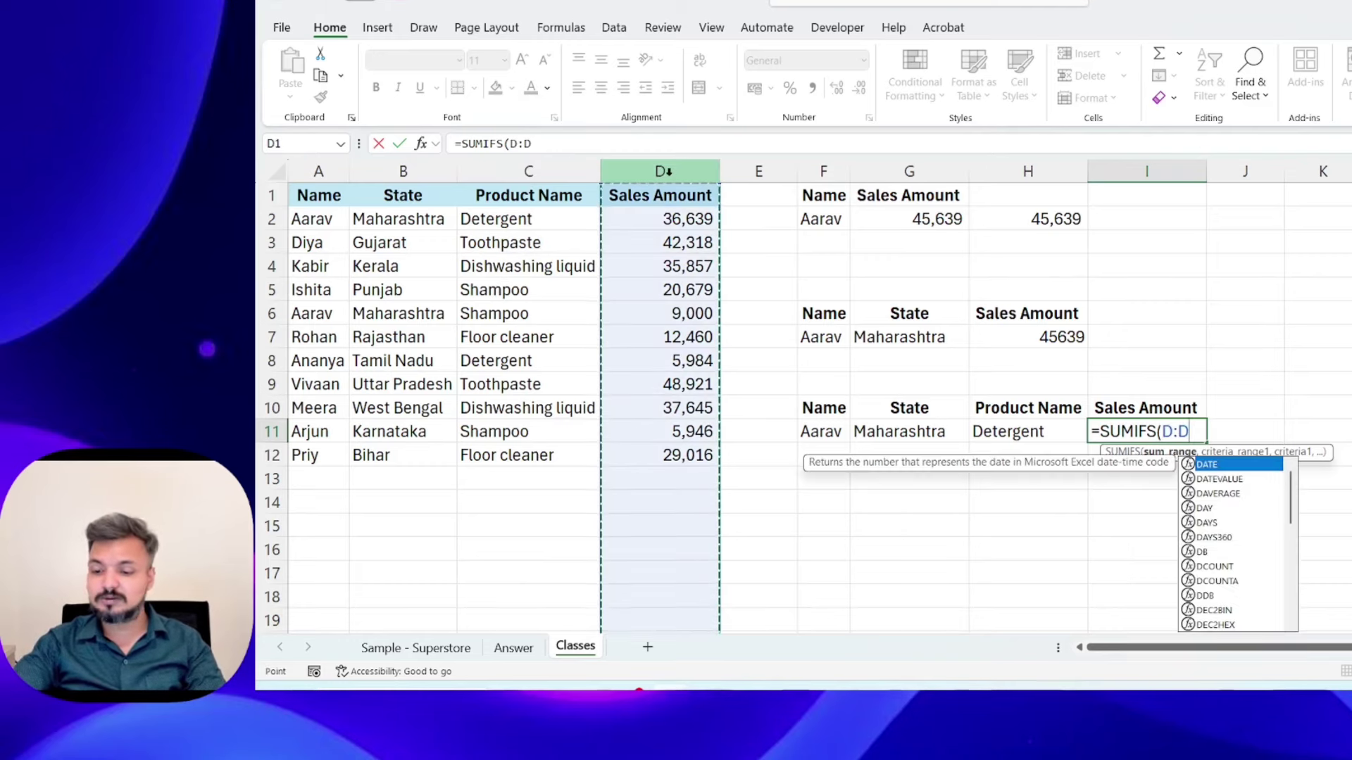
type(",")
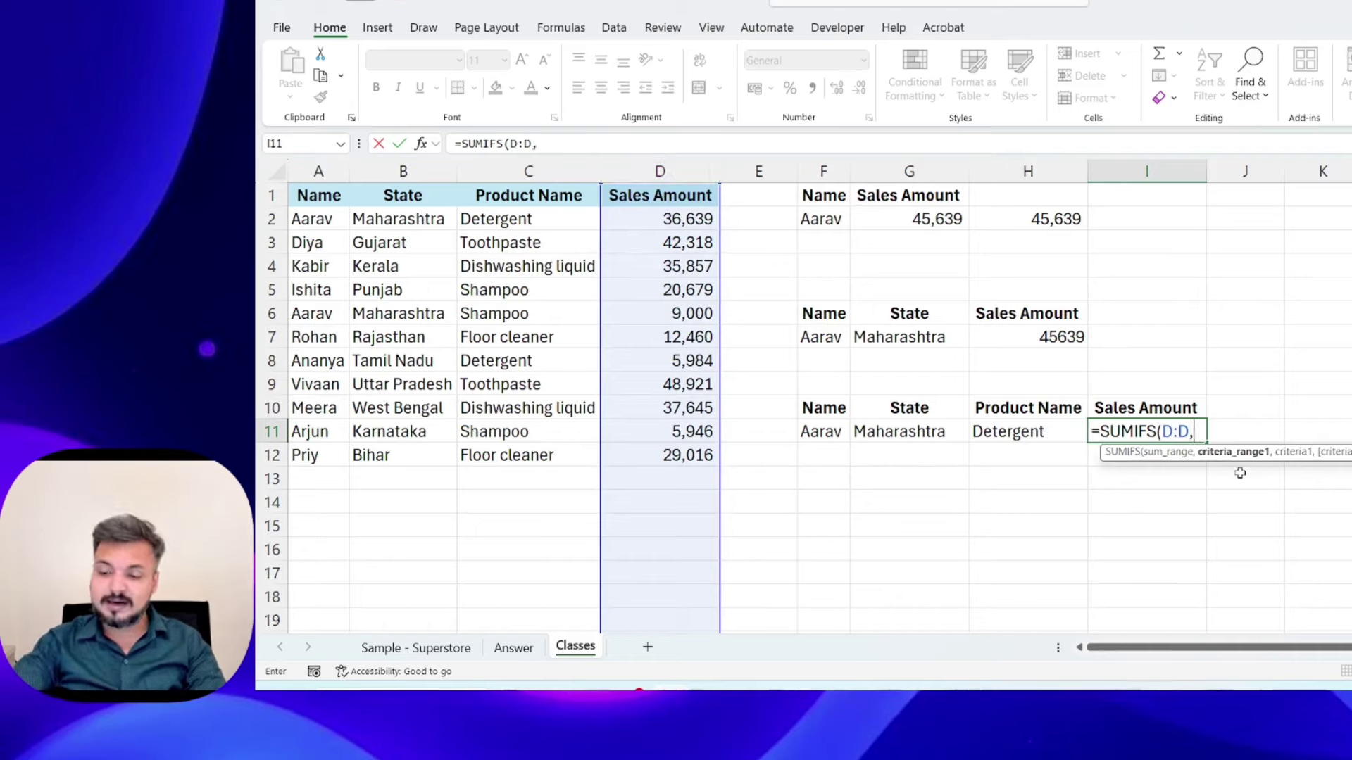
- Add the first SUMIFS criterion, matching the Name column A:A to the name in F11
left_click(318, 171)
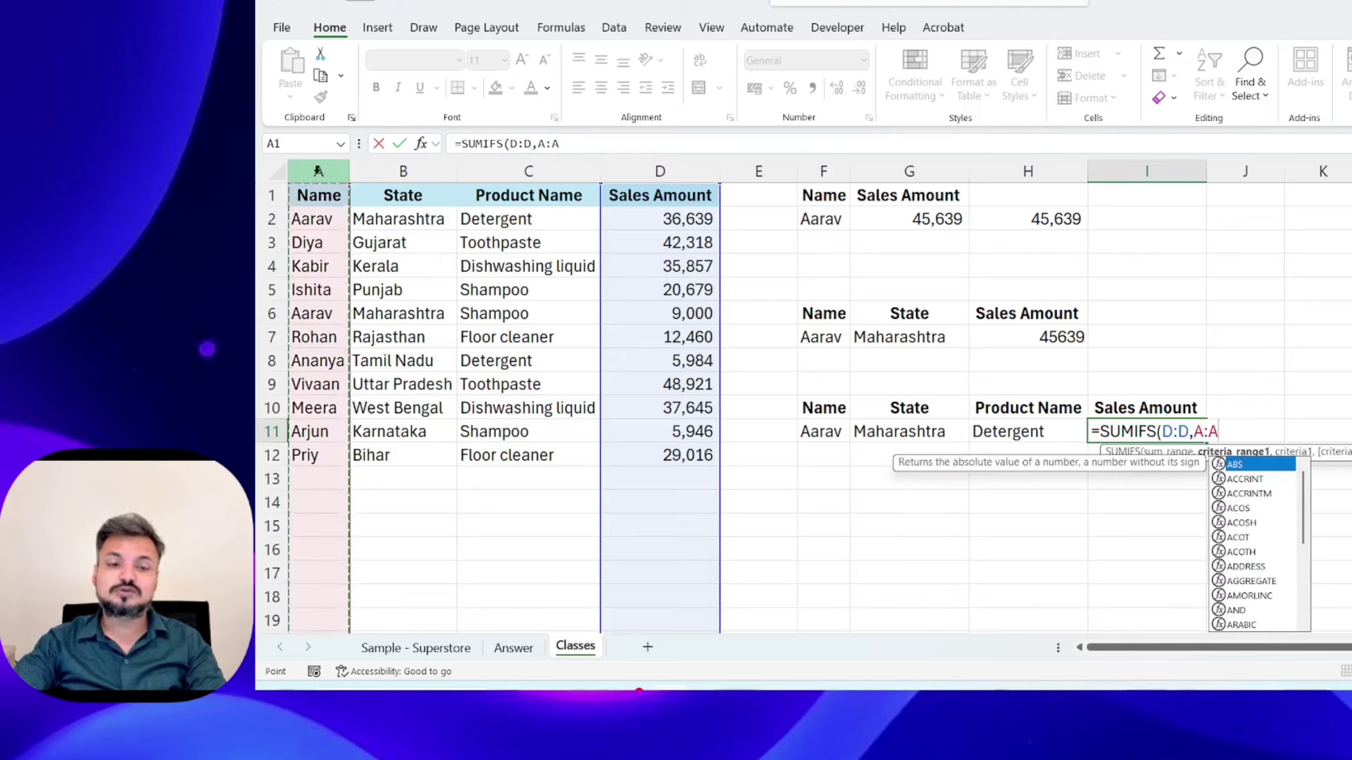
type(",")
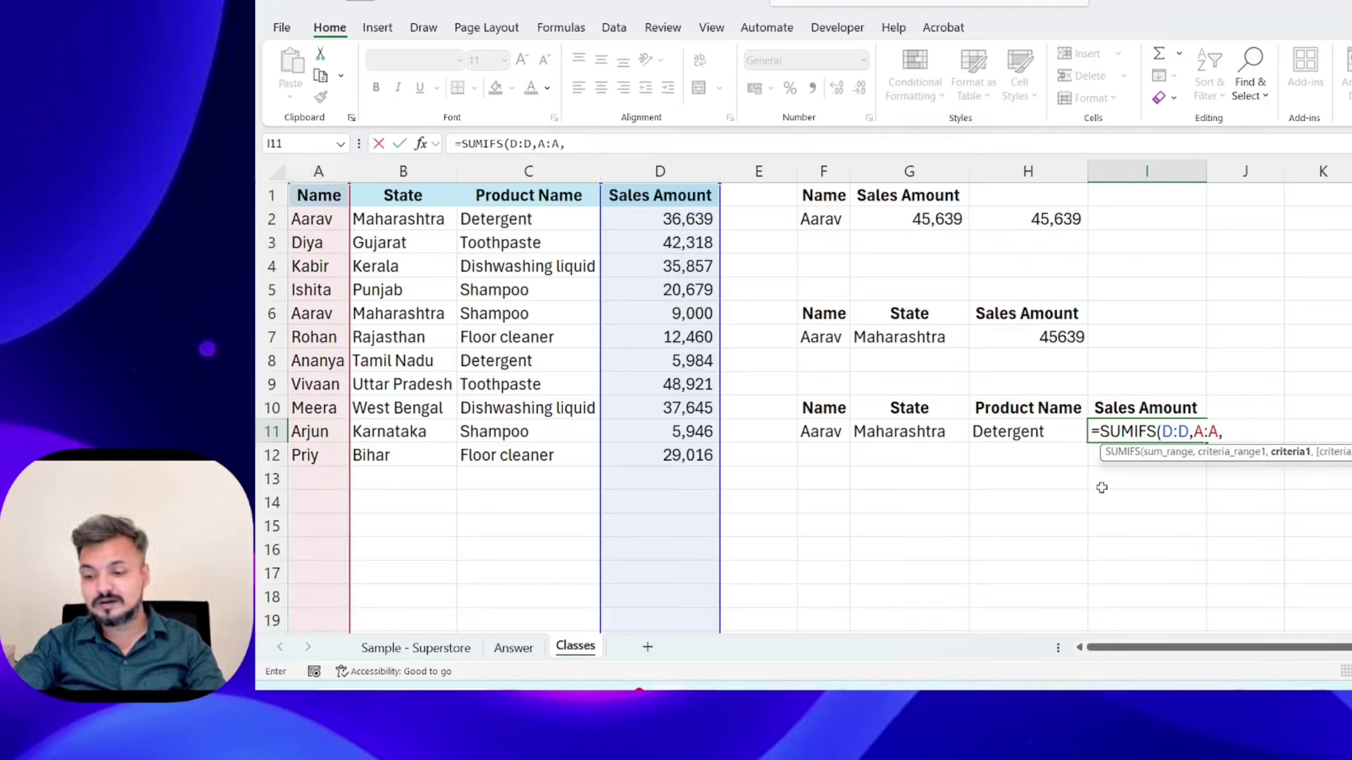
left_click(826, 432)
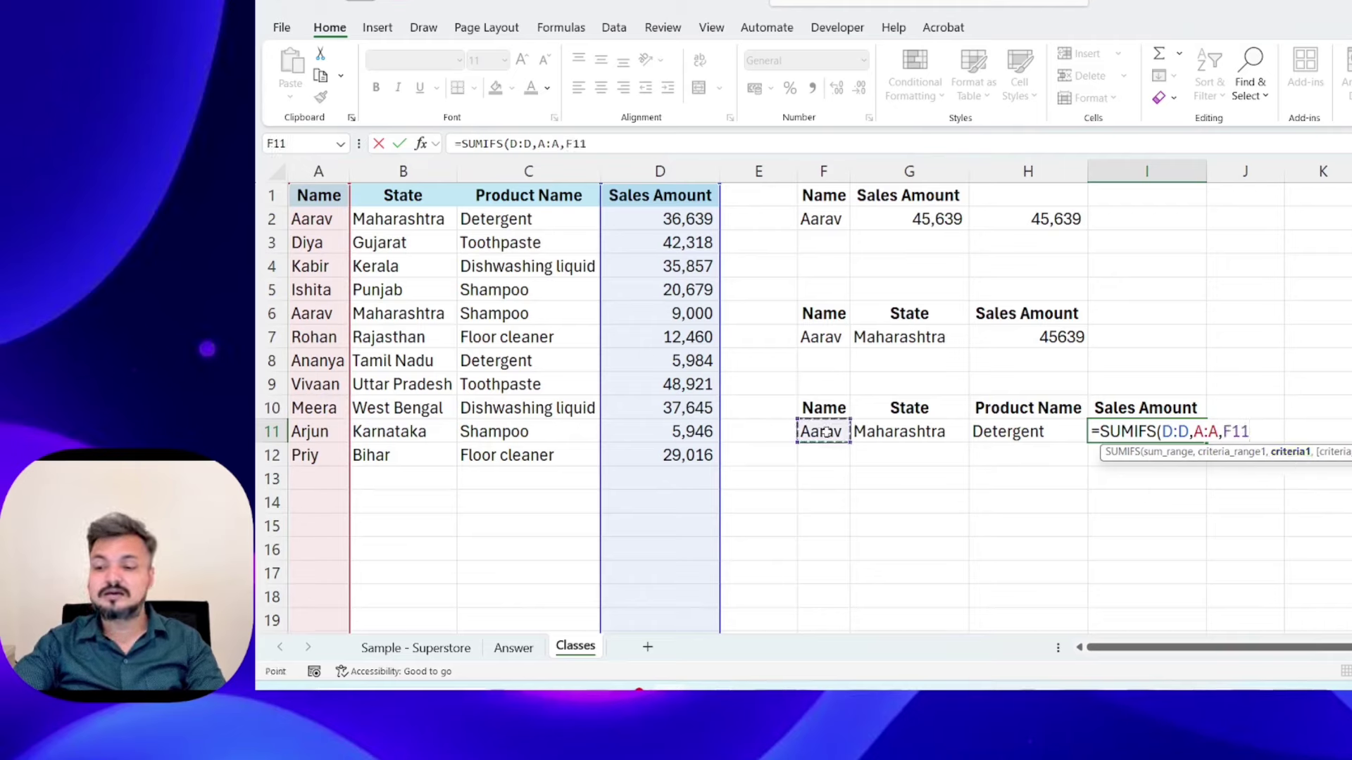
type(",")
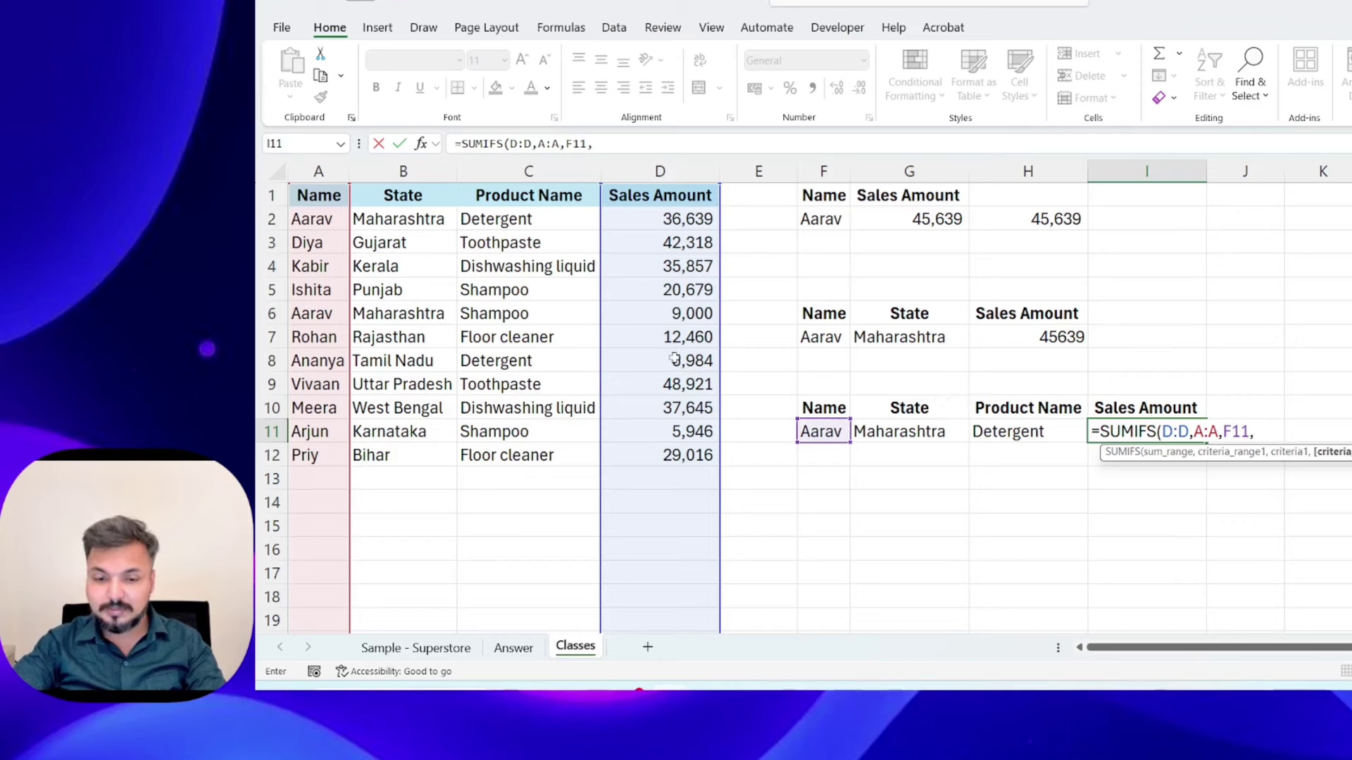
- Add the second SUMIFS criterion, matching the State column B:B to the state in G11
left_click(408, 169)
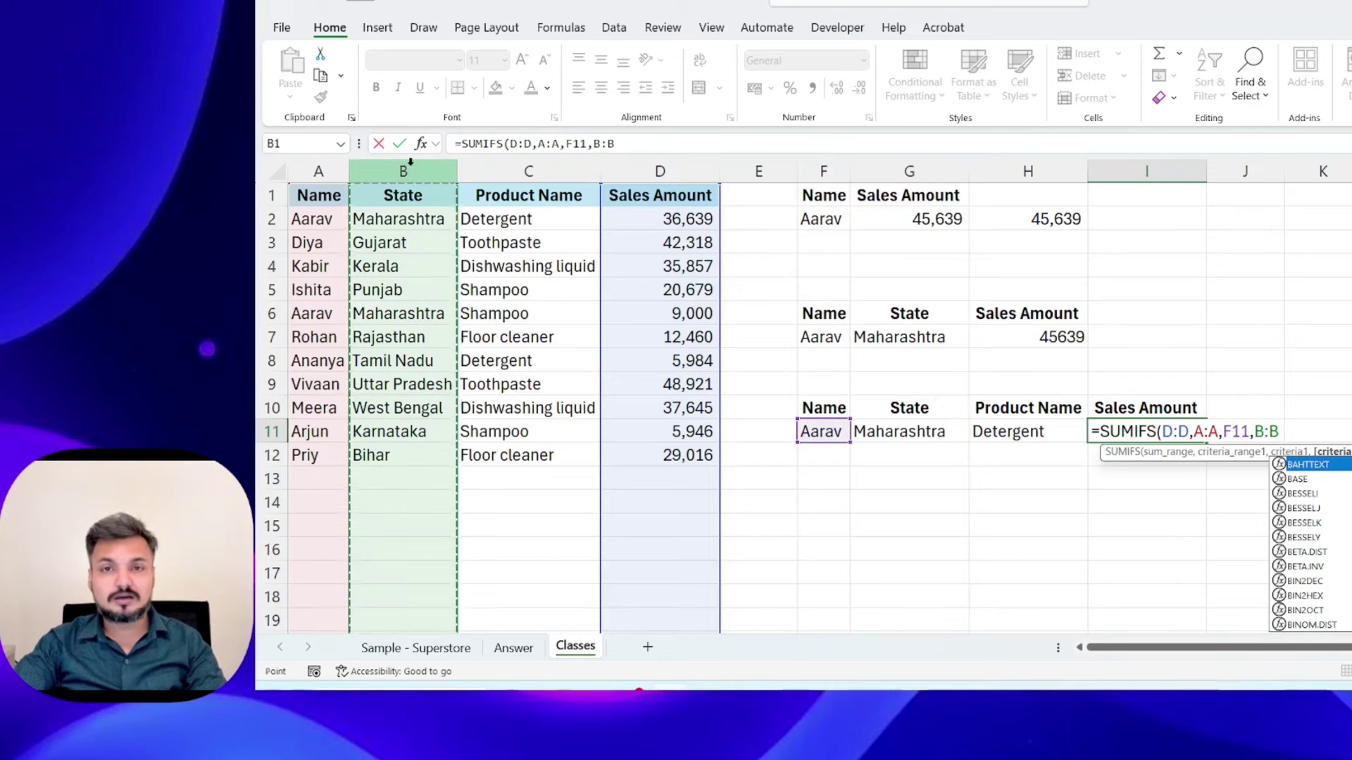
type(",")
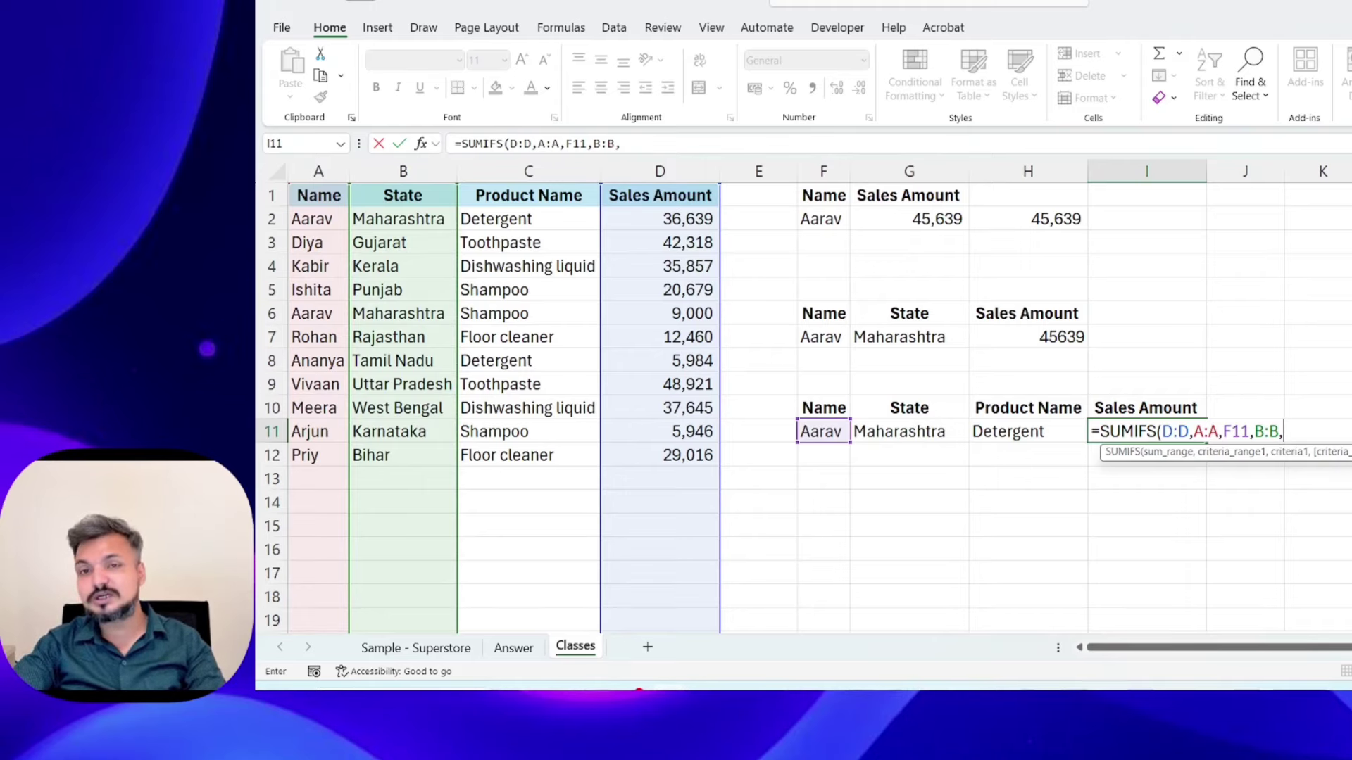
scroll(802, 408, "right", 1)
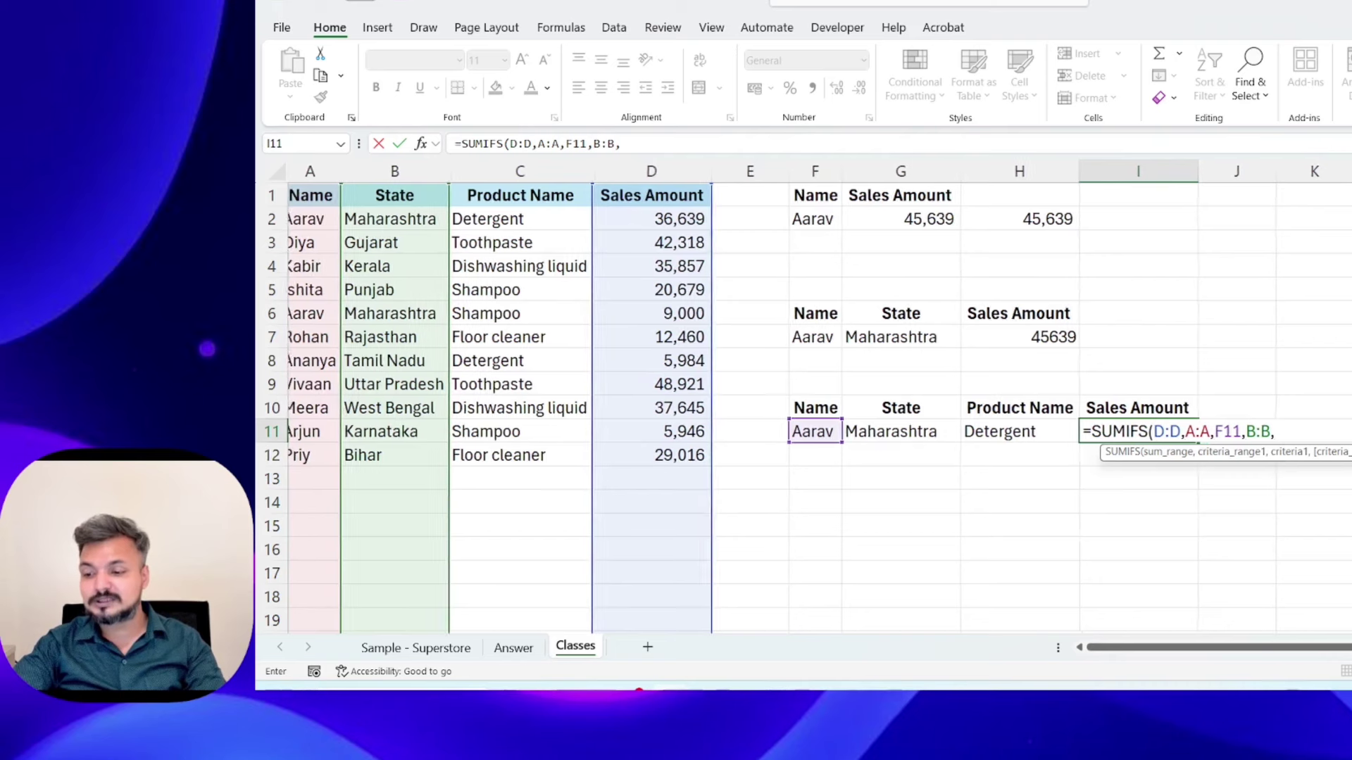
scroll(803, 409, "left", 1)
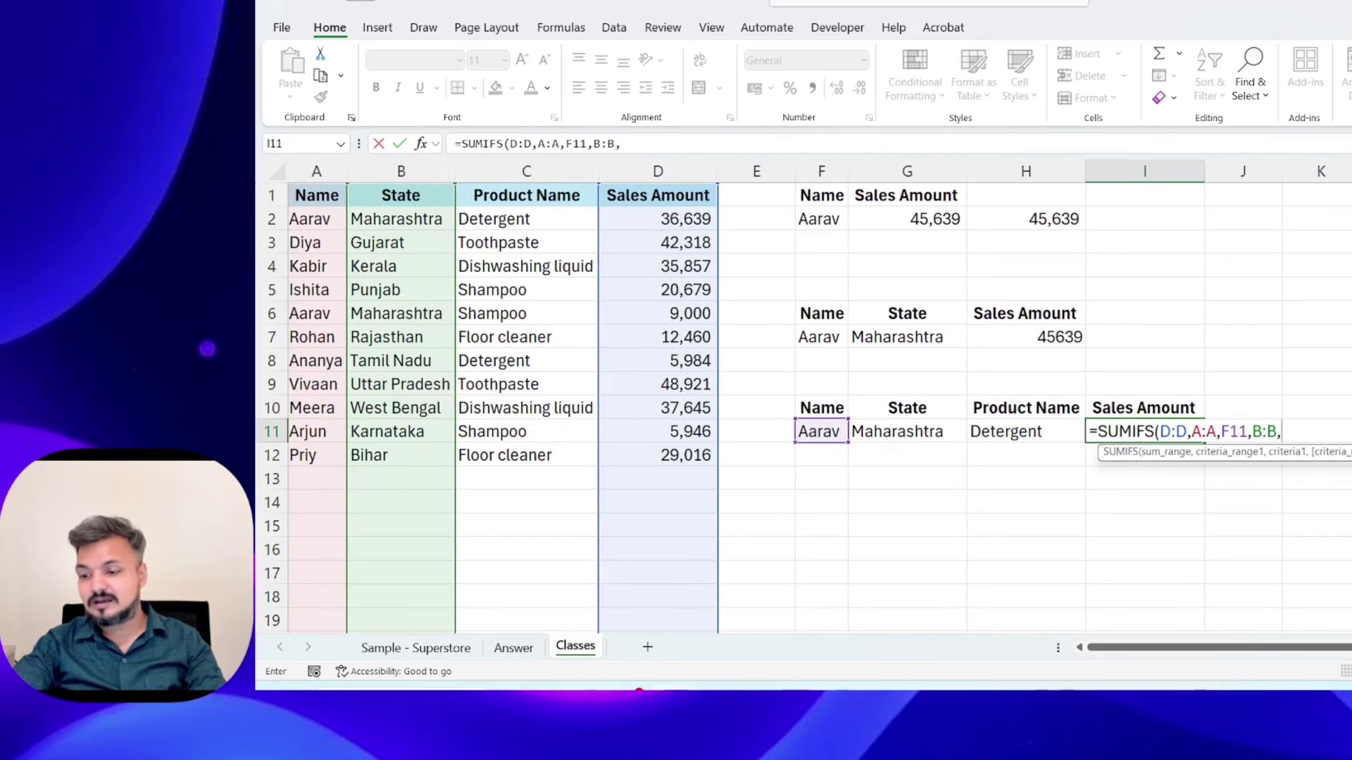
left_click(878, 431)
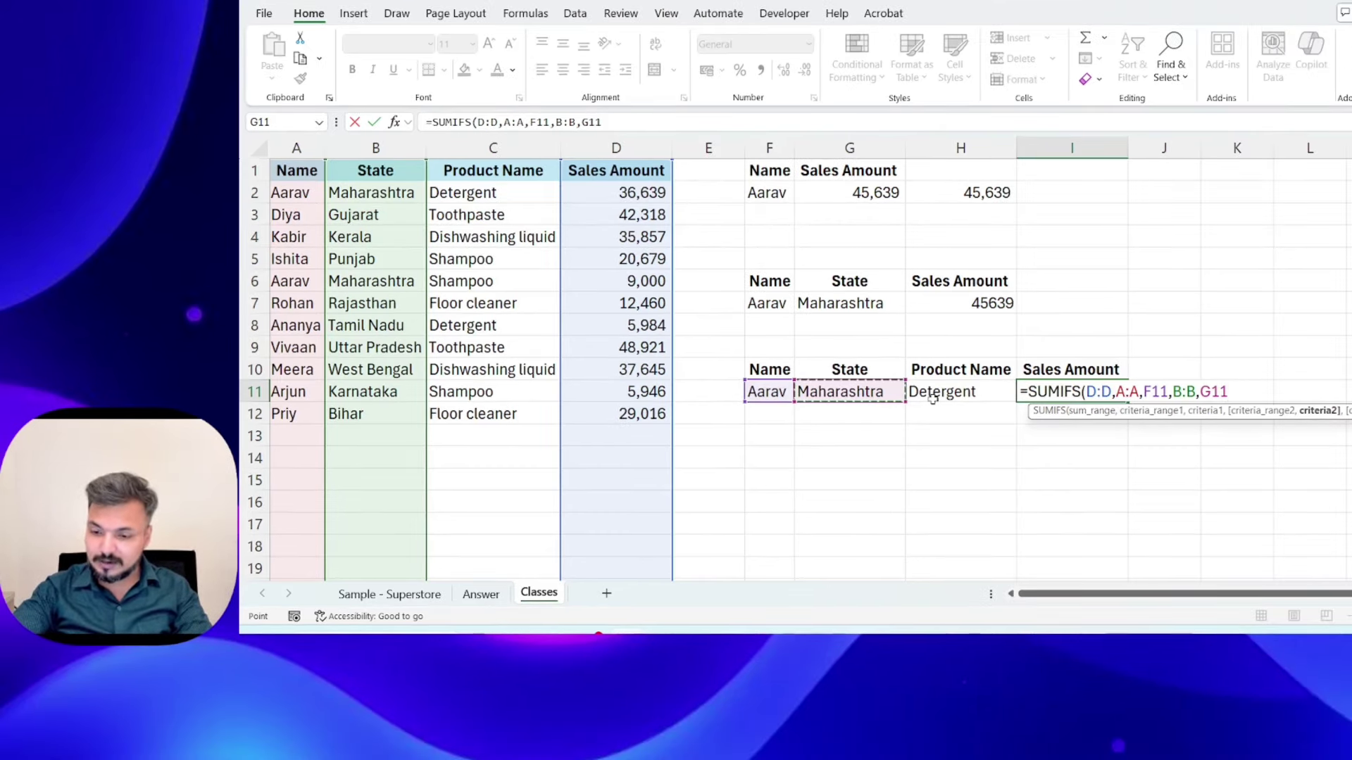
type(",")
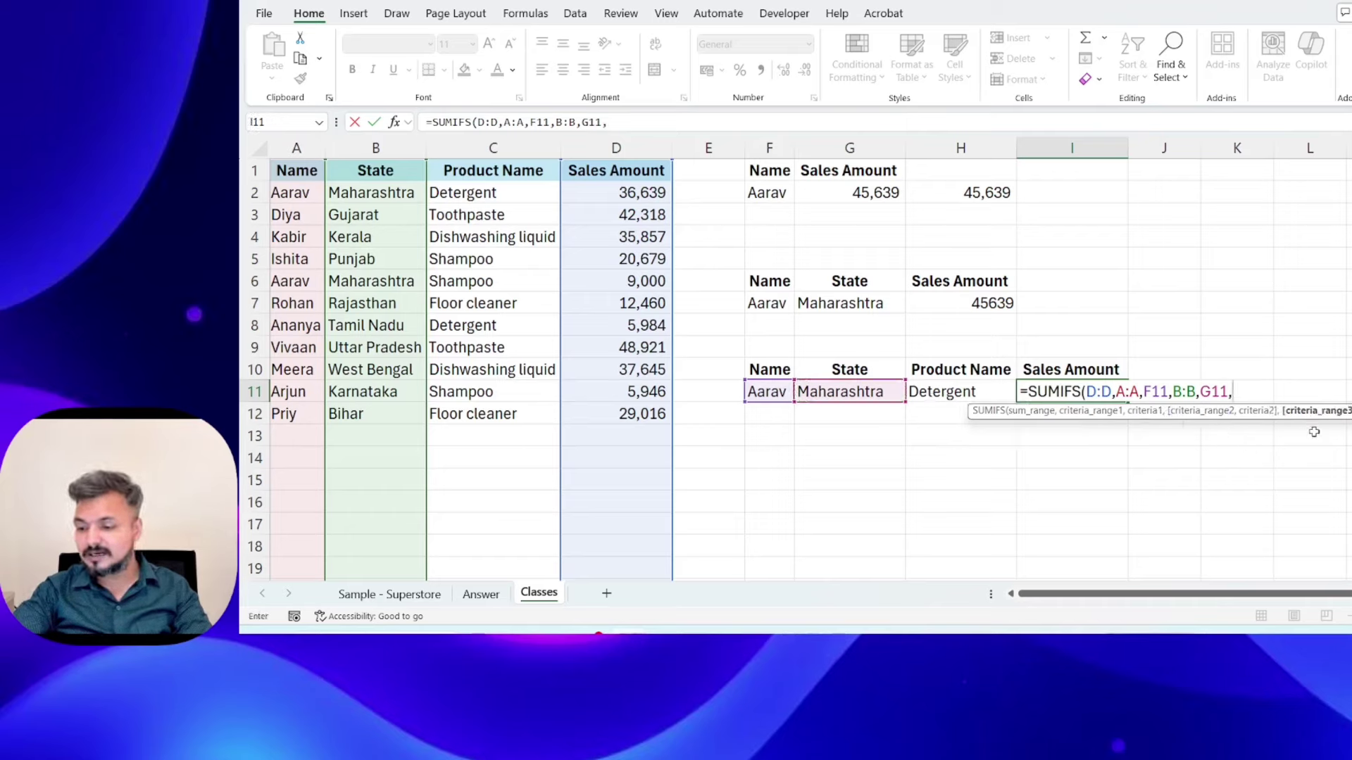
- Add the third criterion, matching Product Name column C:C to H11, complete the SUMIFS formula and select I11
left_click(507, 150)
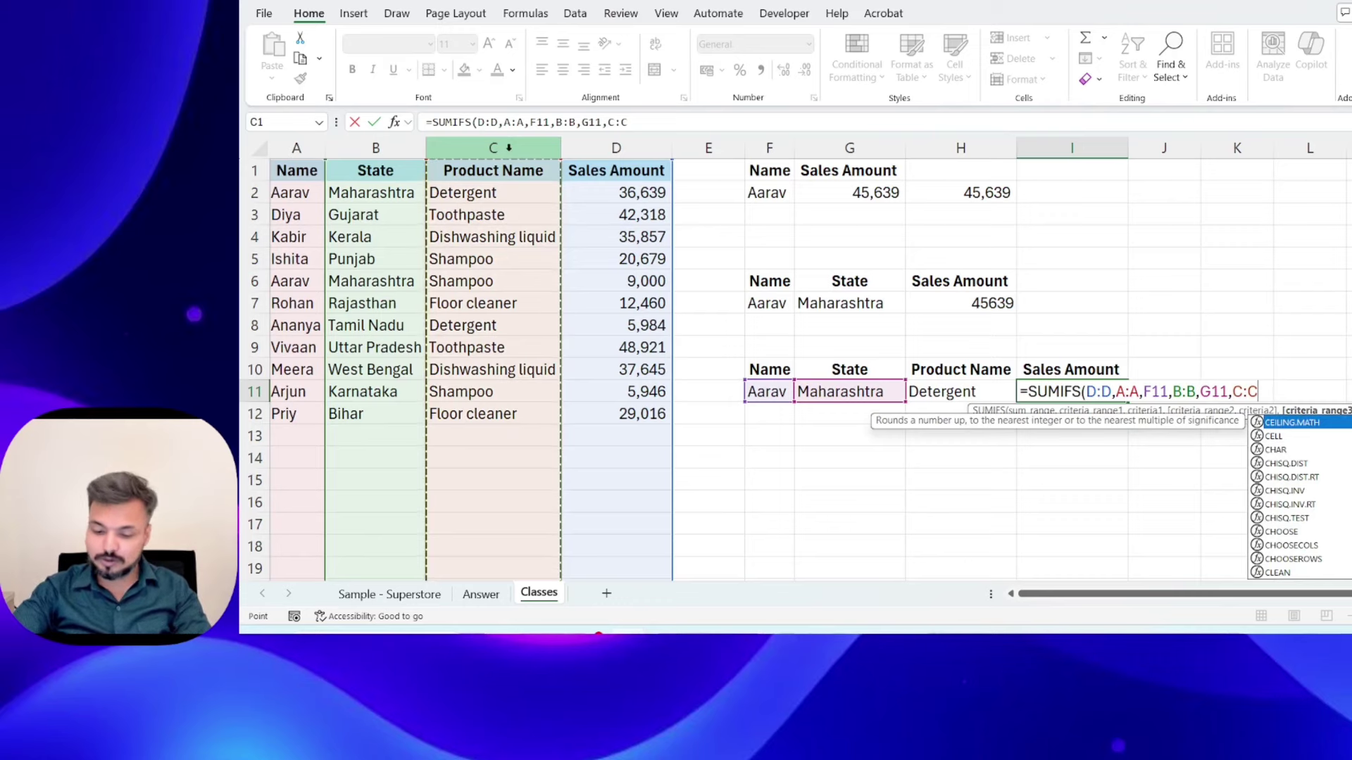
type(",")
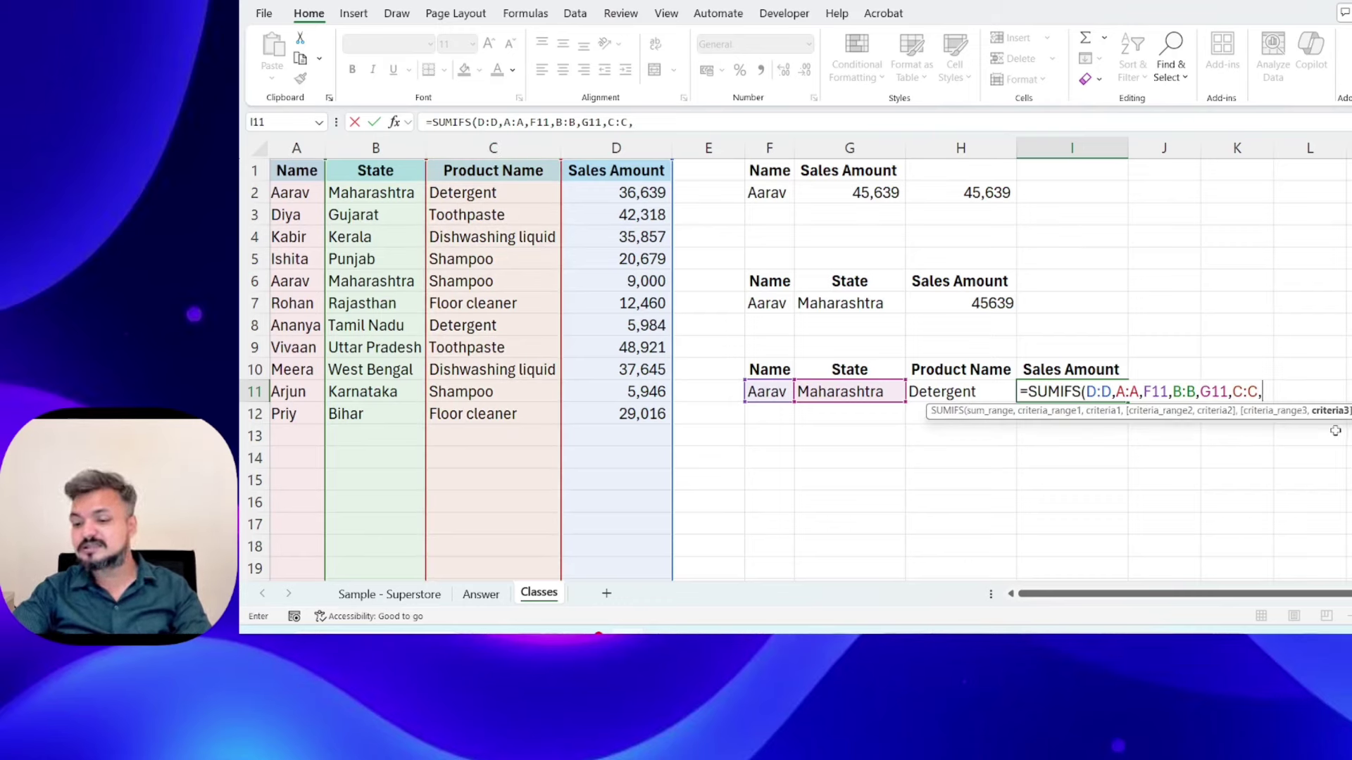
left_click(967, 391)
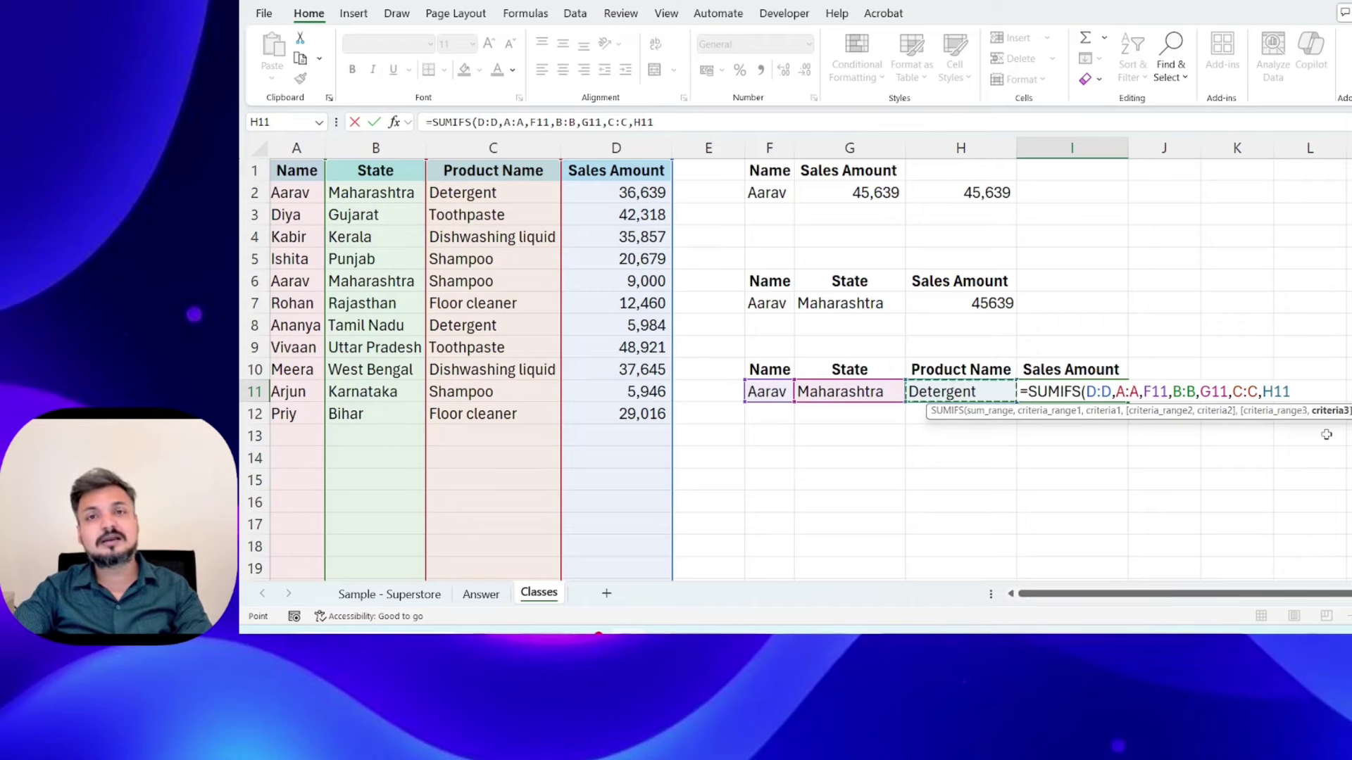
type(")")
key("Return")
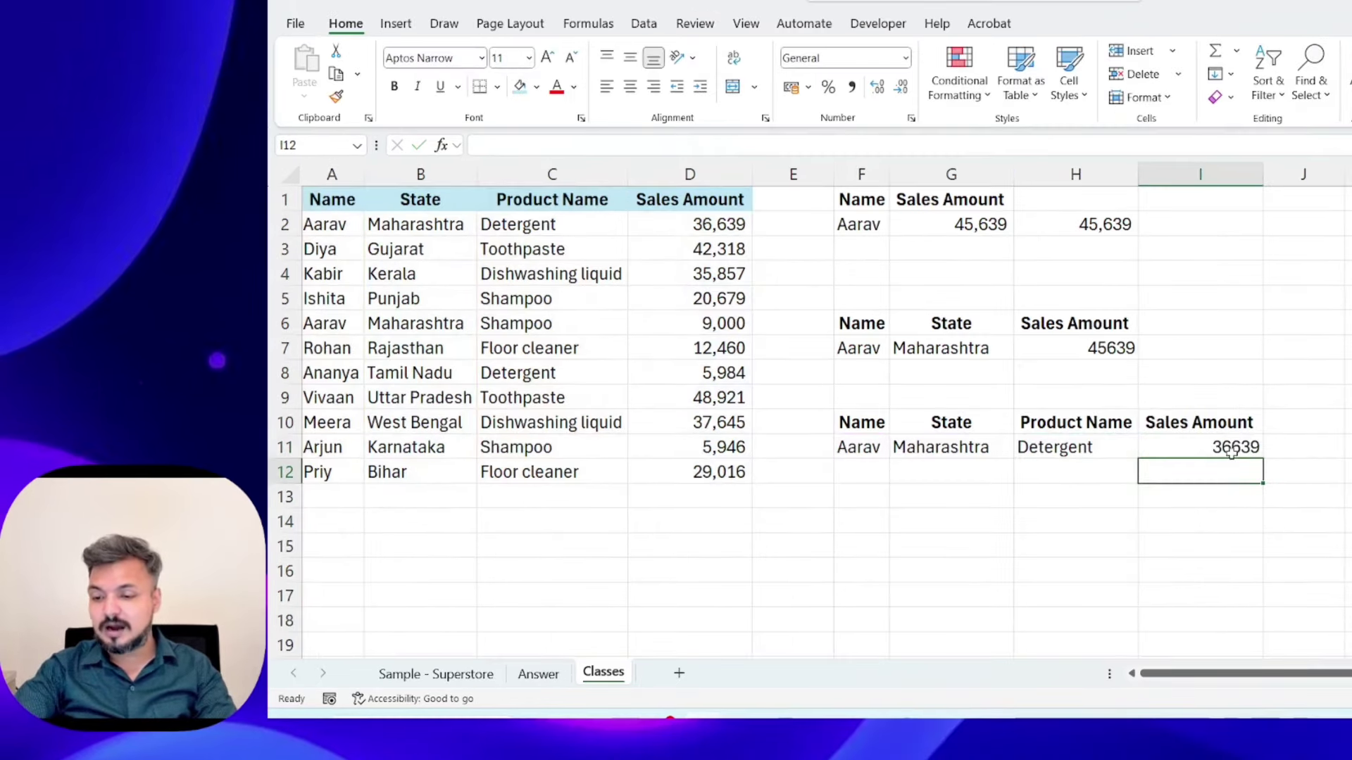
left_click(1099, 392)
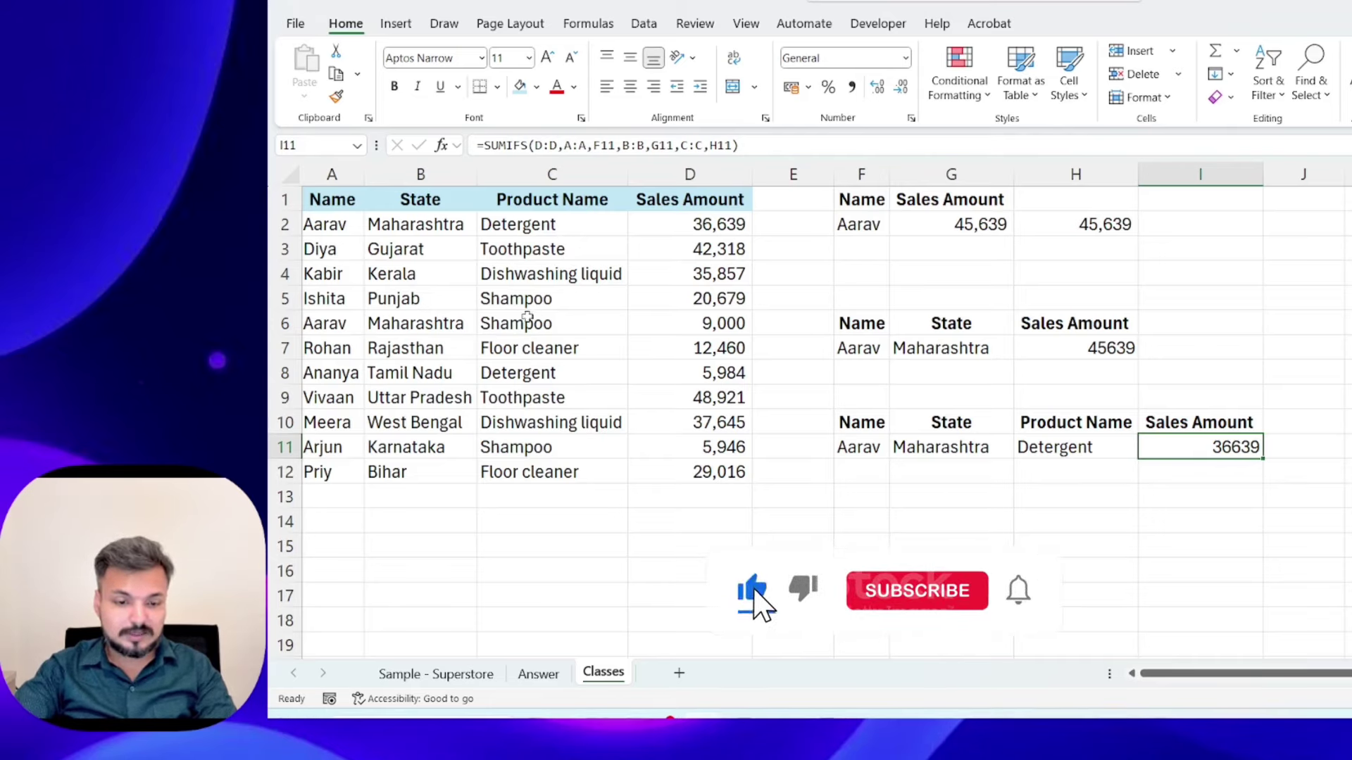
- Replace the product in C2 with Toothpaste copied from C3, and check the SUMIFS result in I11
left_click(547, 247)
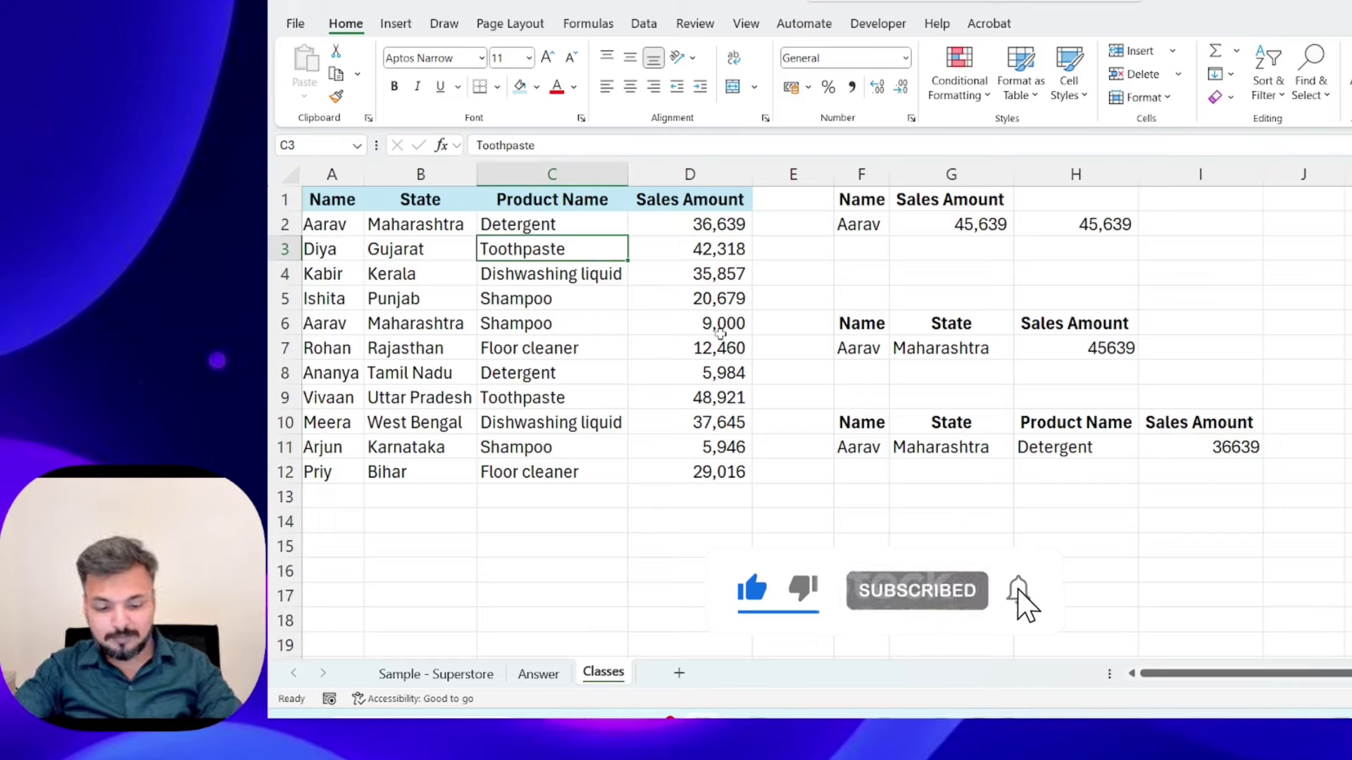
key("ctrl+c")
key("Up")
key("Up")
key("Down")
key("ctrl+v")
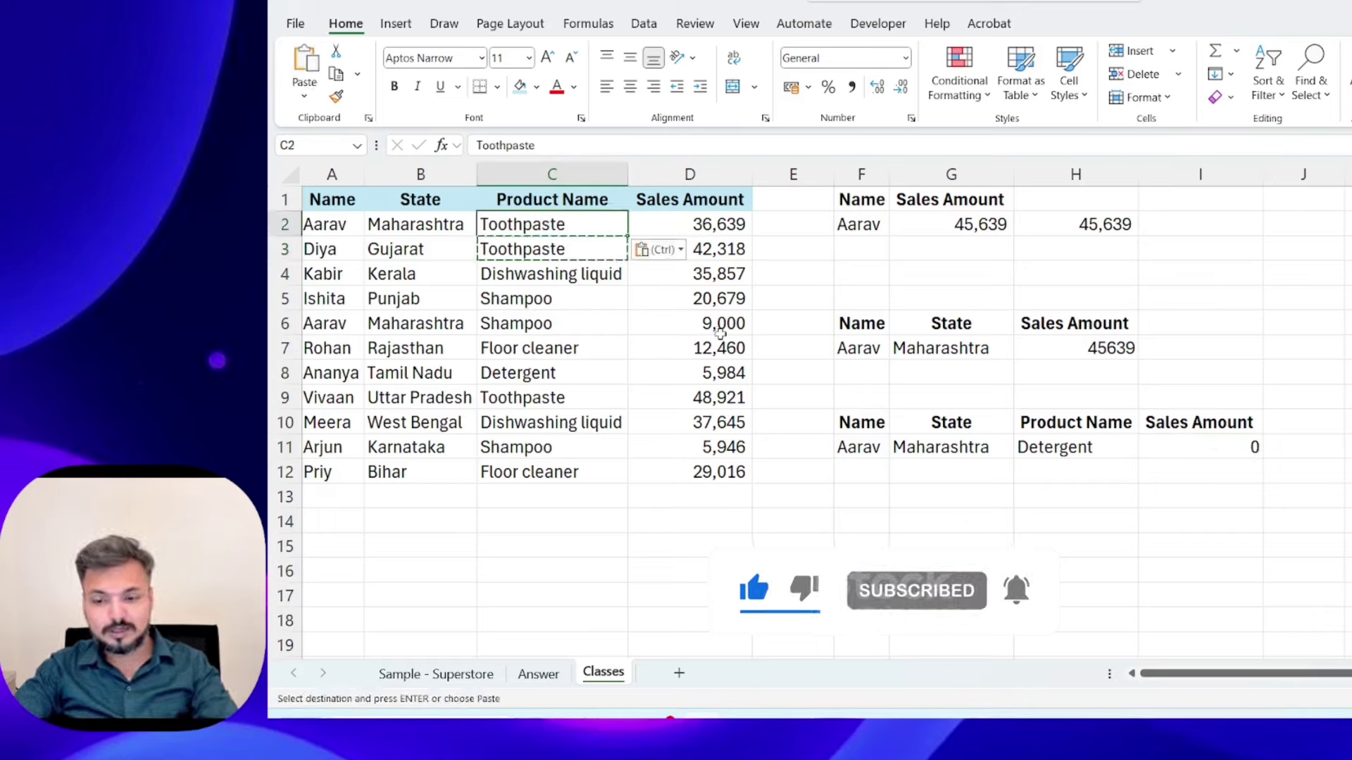
key("Escape")
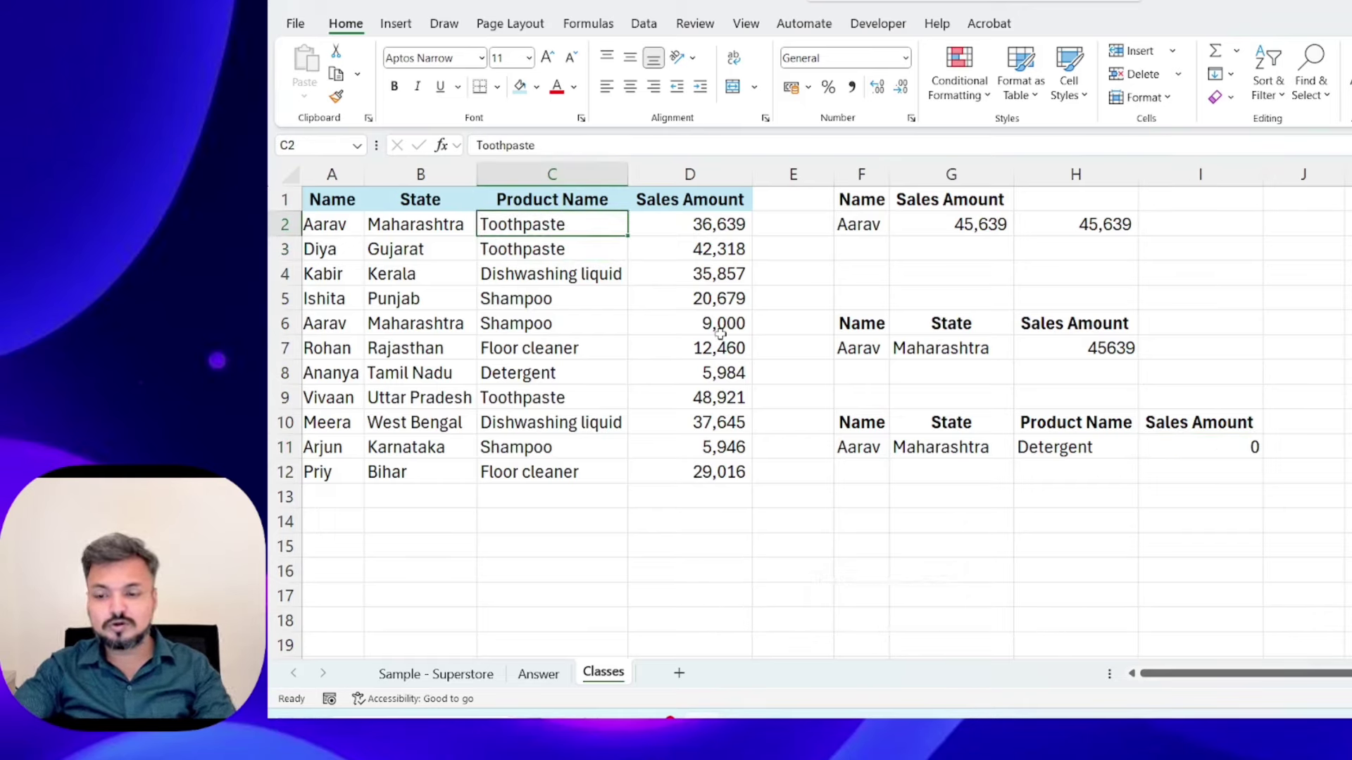
left_click(1255, 448)
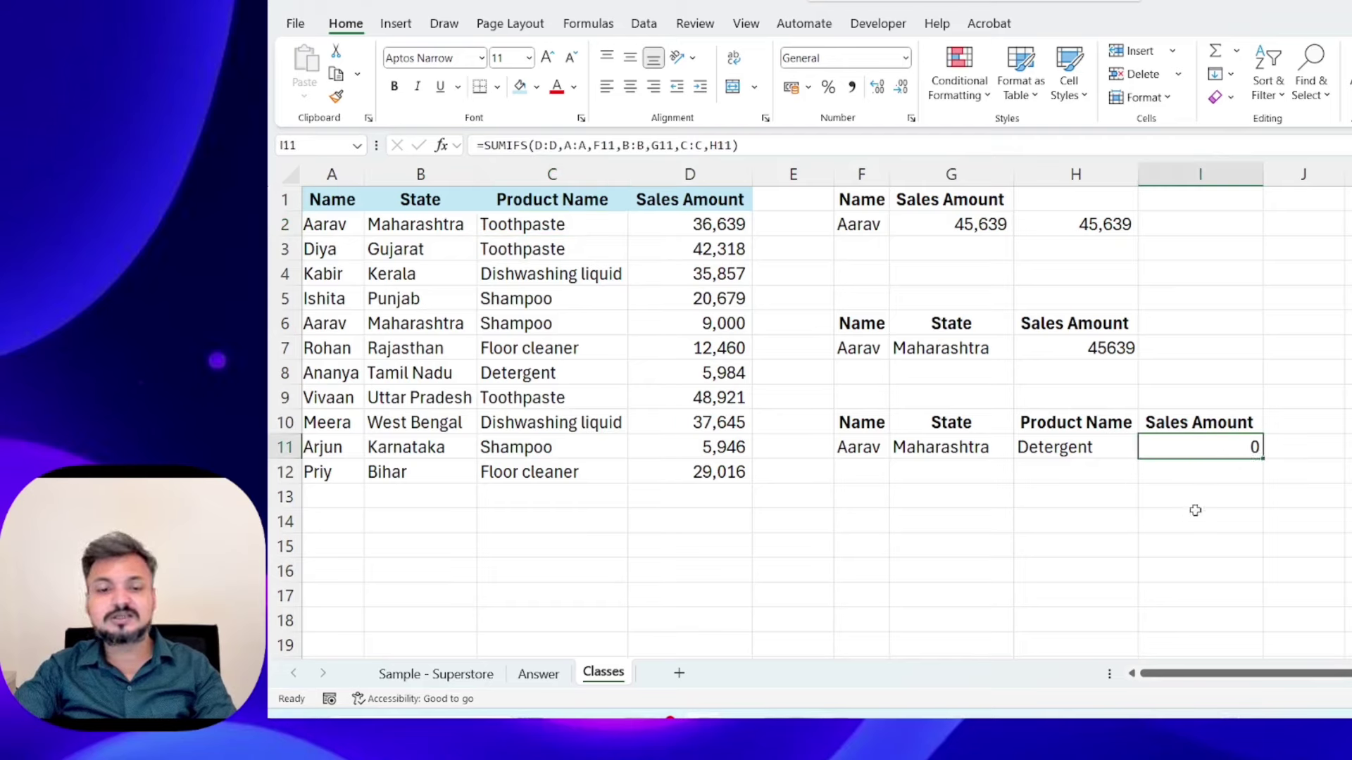
- Copy the product Shampoo from C6 into the third table's Product Name cell H11, and check the result in I11
left_click(555, 234)
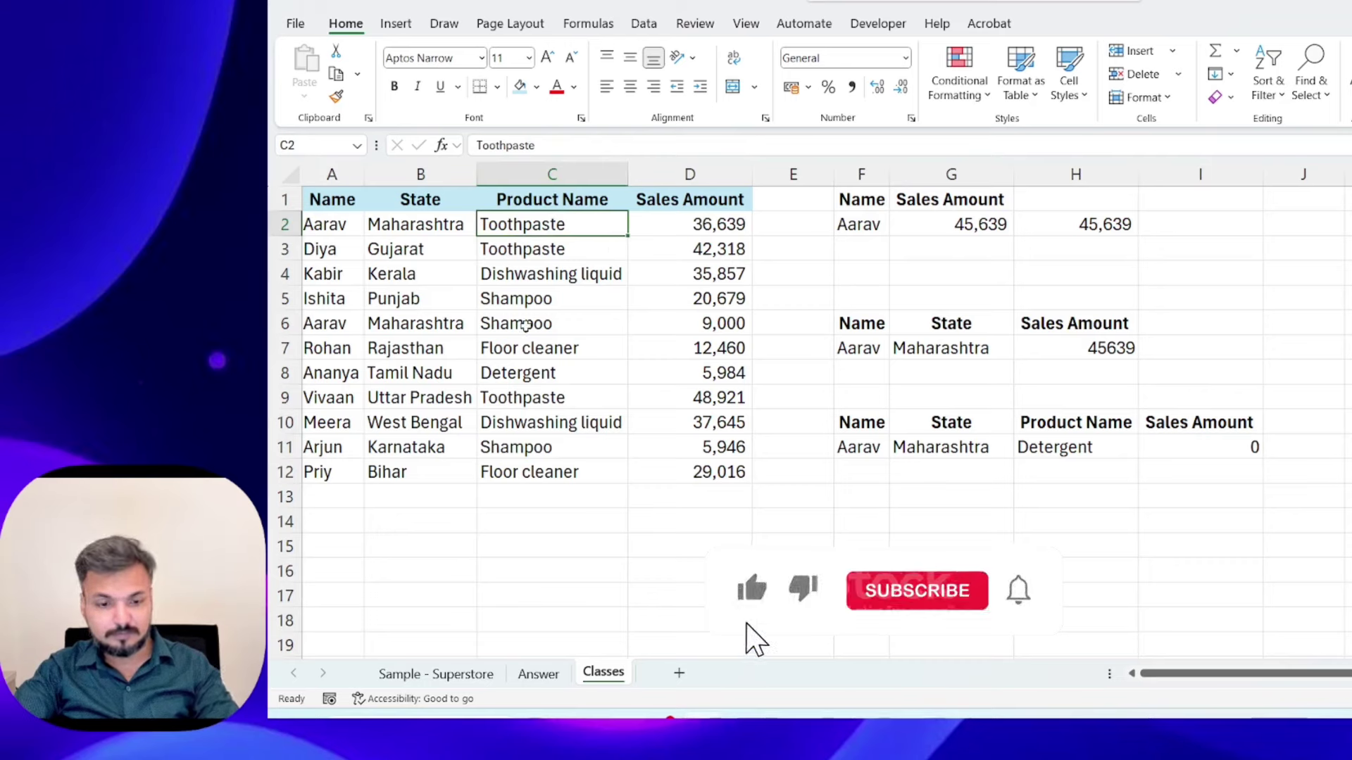
left_click(556, 323)
key("ctrl+c")
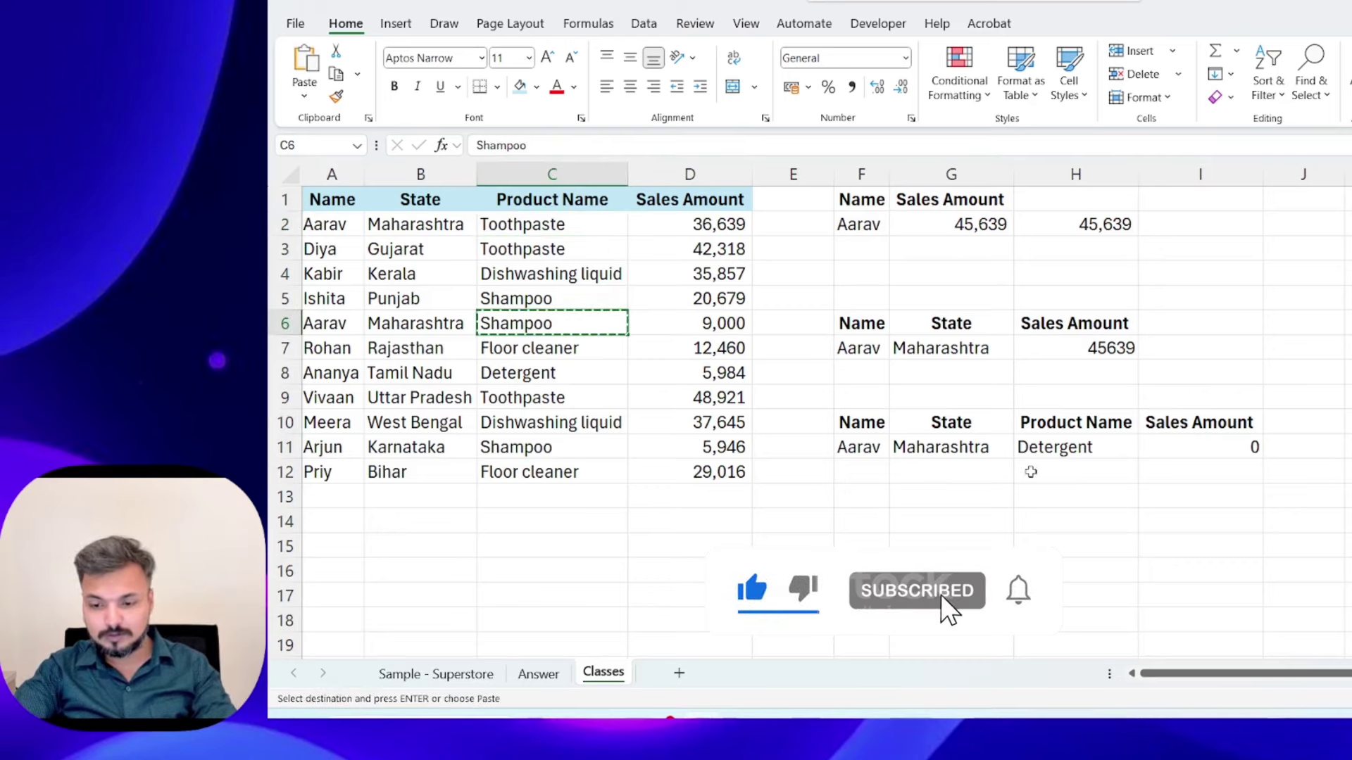
left_click(1056, 448)
key("ctrl+v")
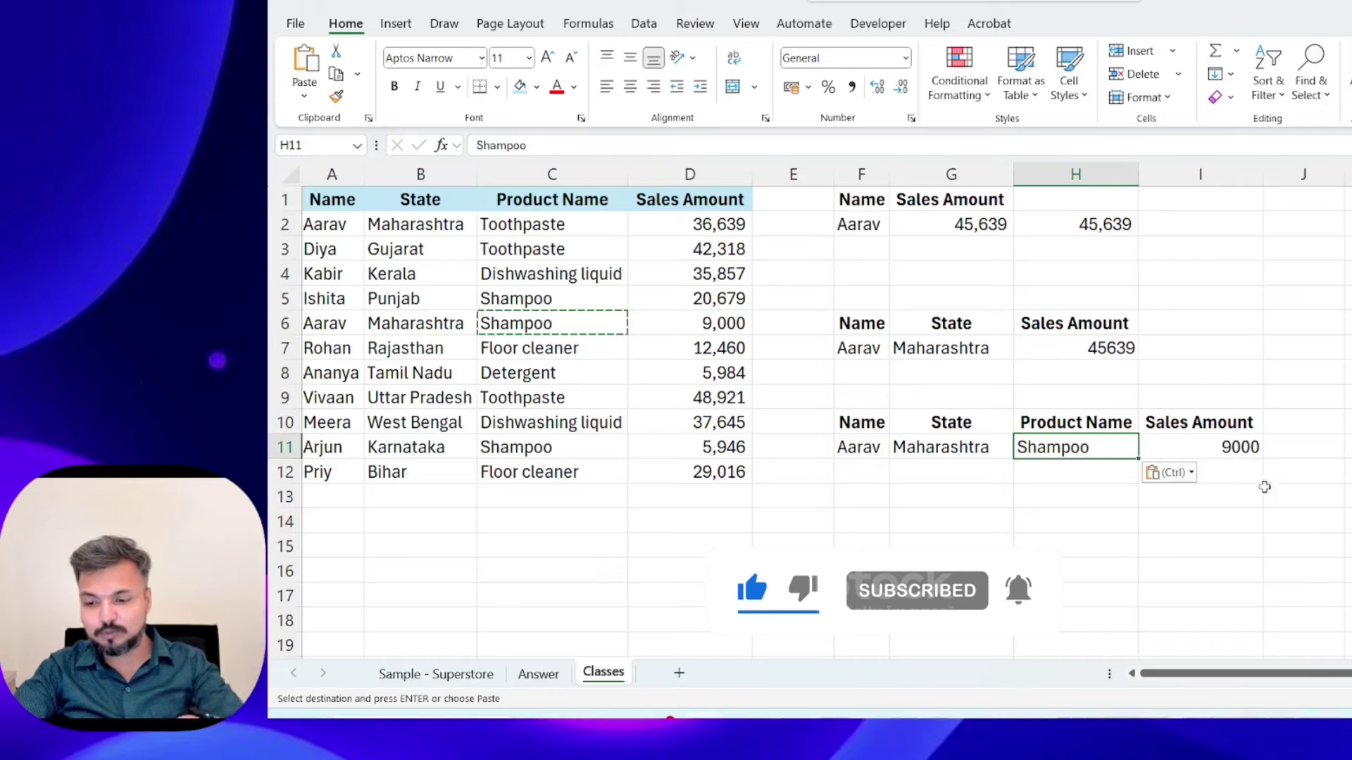
key("Right")
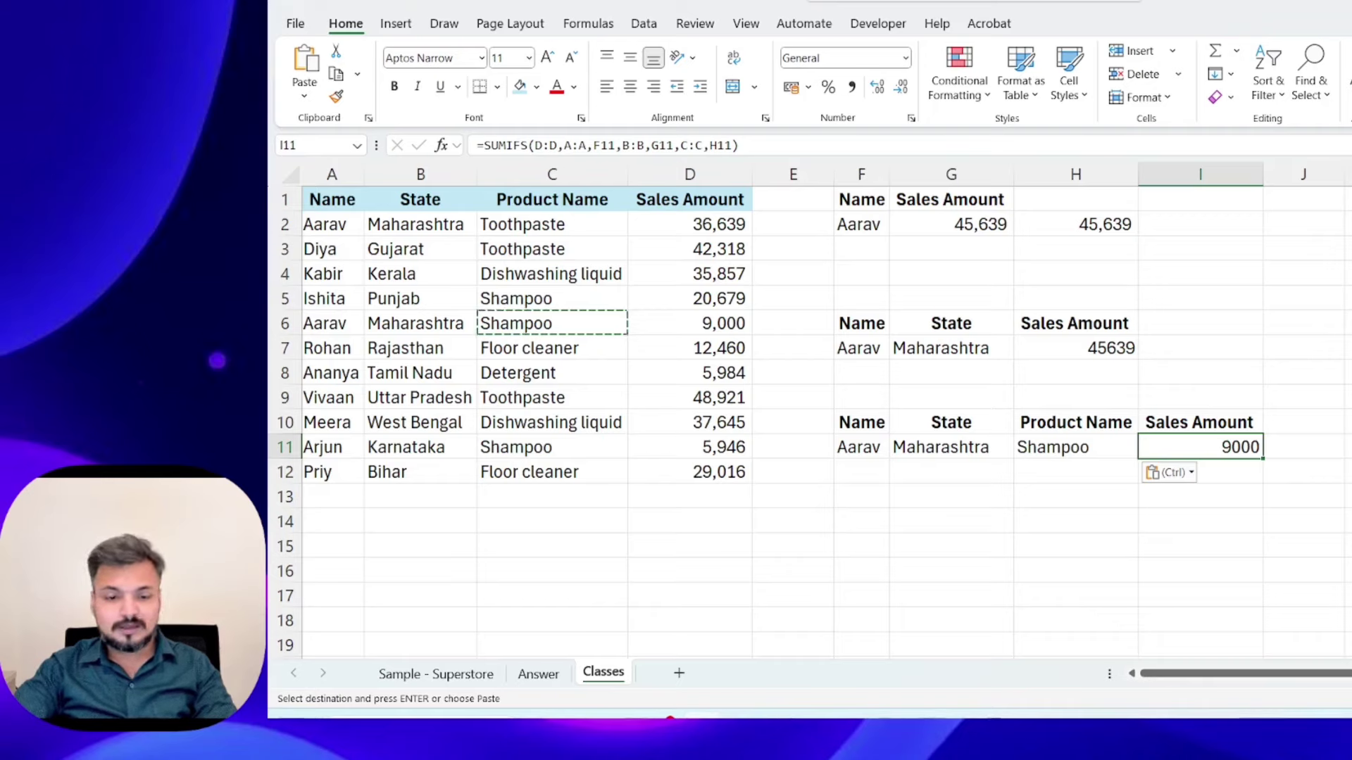
- Replace the product in C2 with the copied Shampoo entry, and check the three-criteria SUMIFS result in I11
left_click(519, 227)
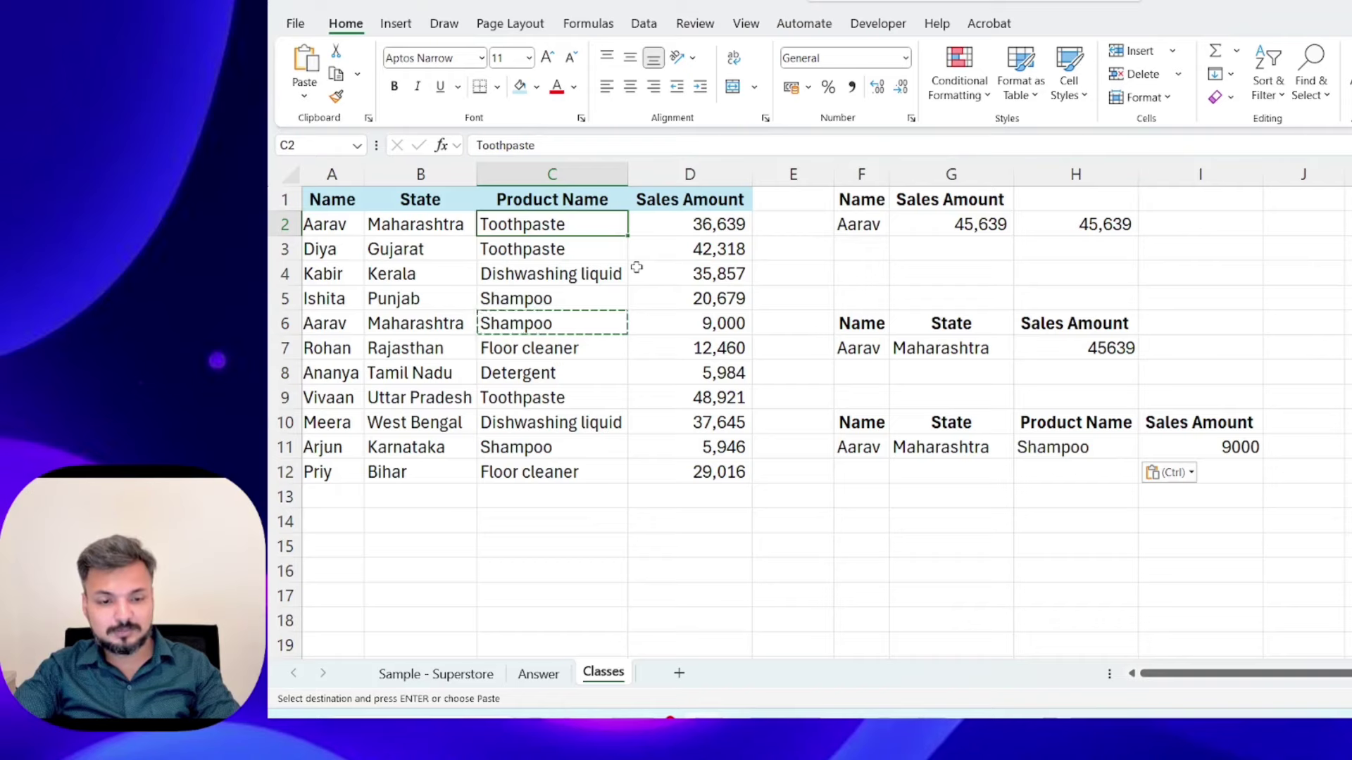
key("ctrl+v")
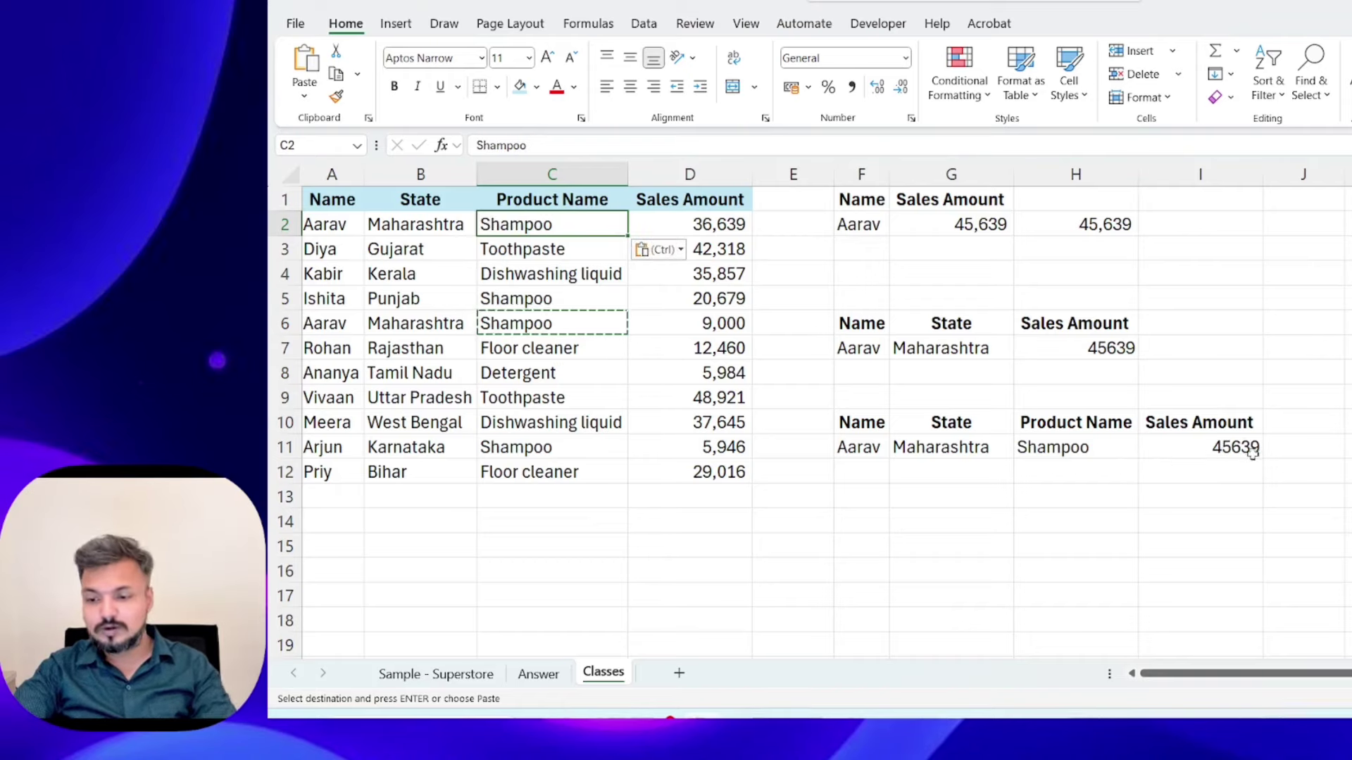
left_click(1248, 452)
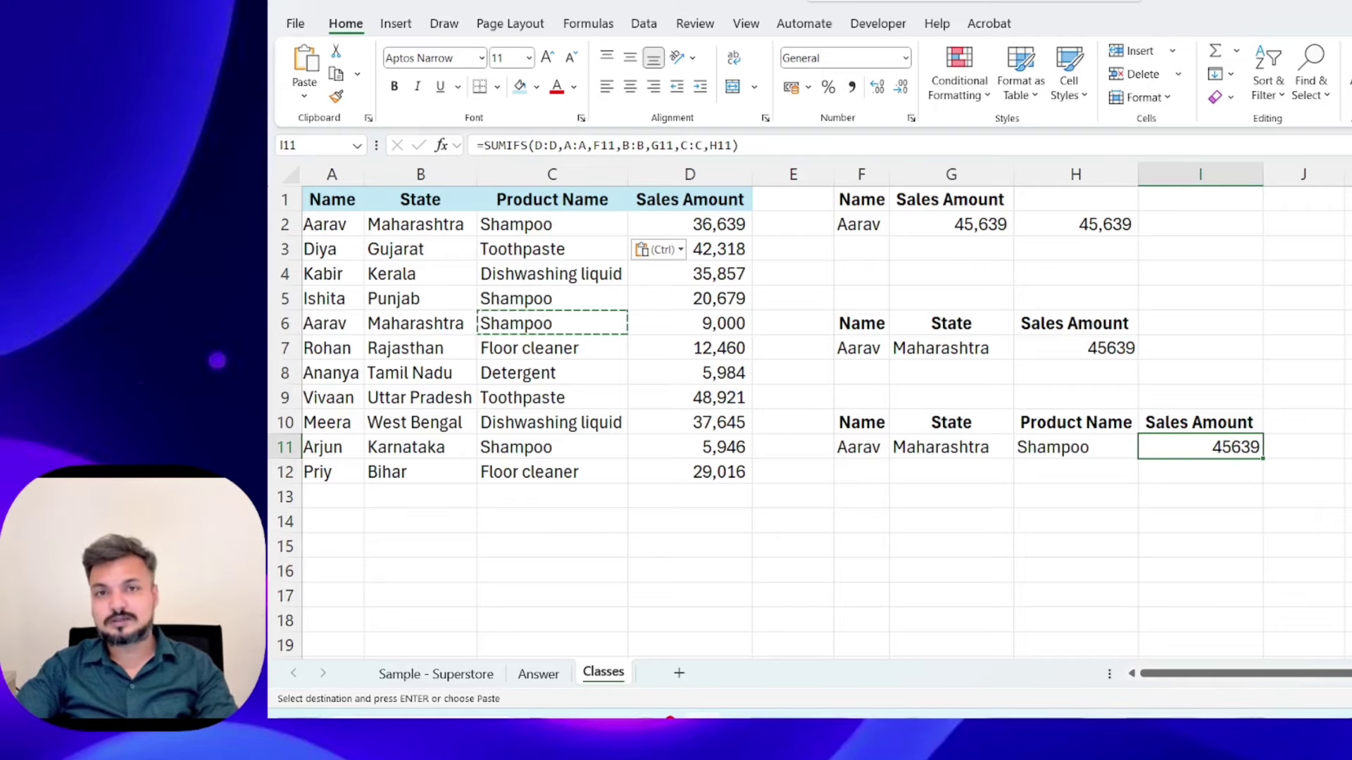
- Review the Sample - Superstore data and the Answer sheet's empty Sales, Quantity and Profit cells in the Ship Mode and Ship Mode, Segment, Region tables
left_click(446, 674)
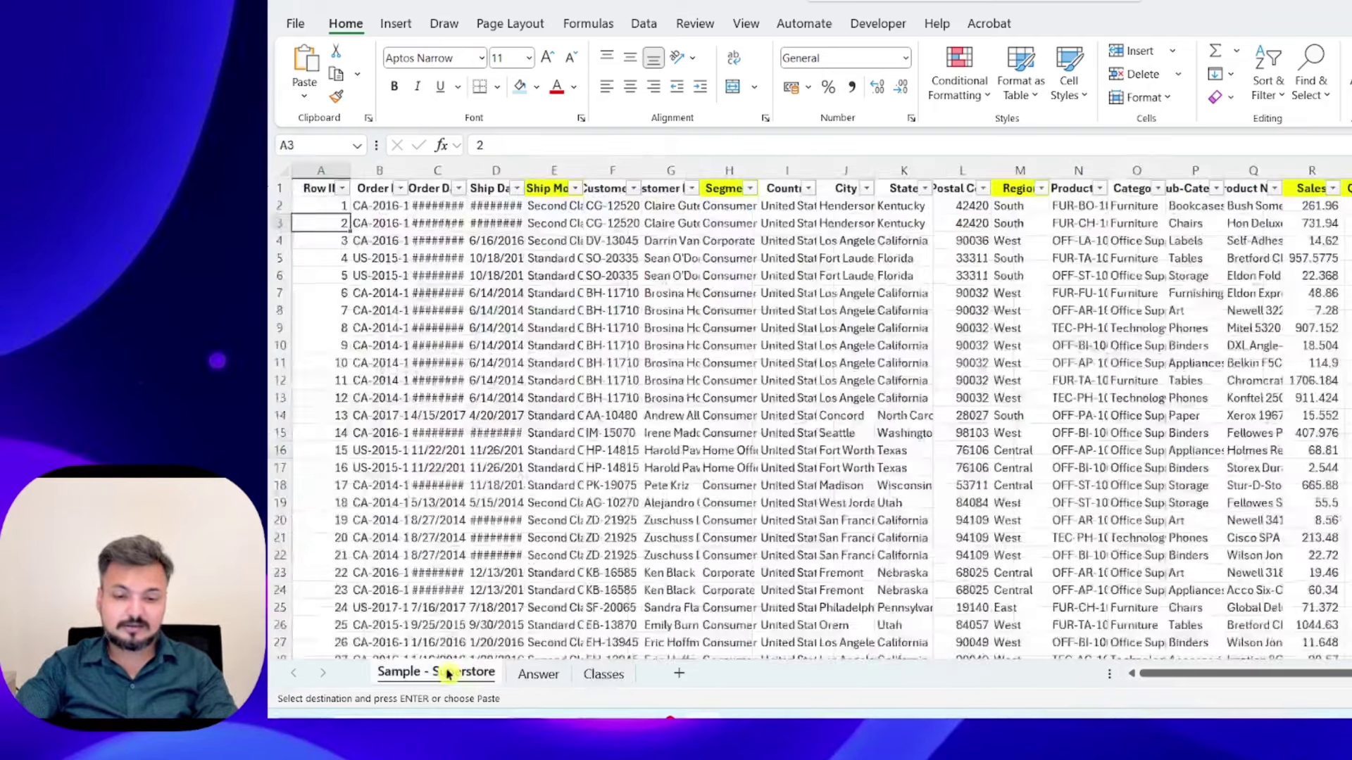
left_click(540, 674)
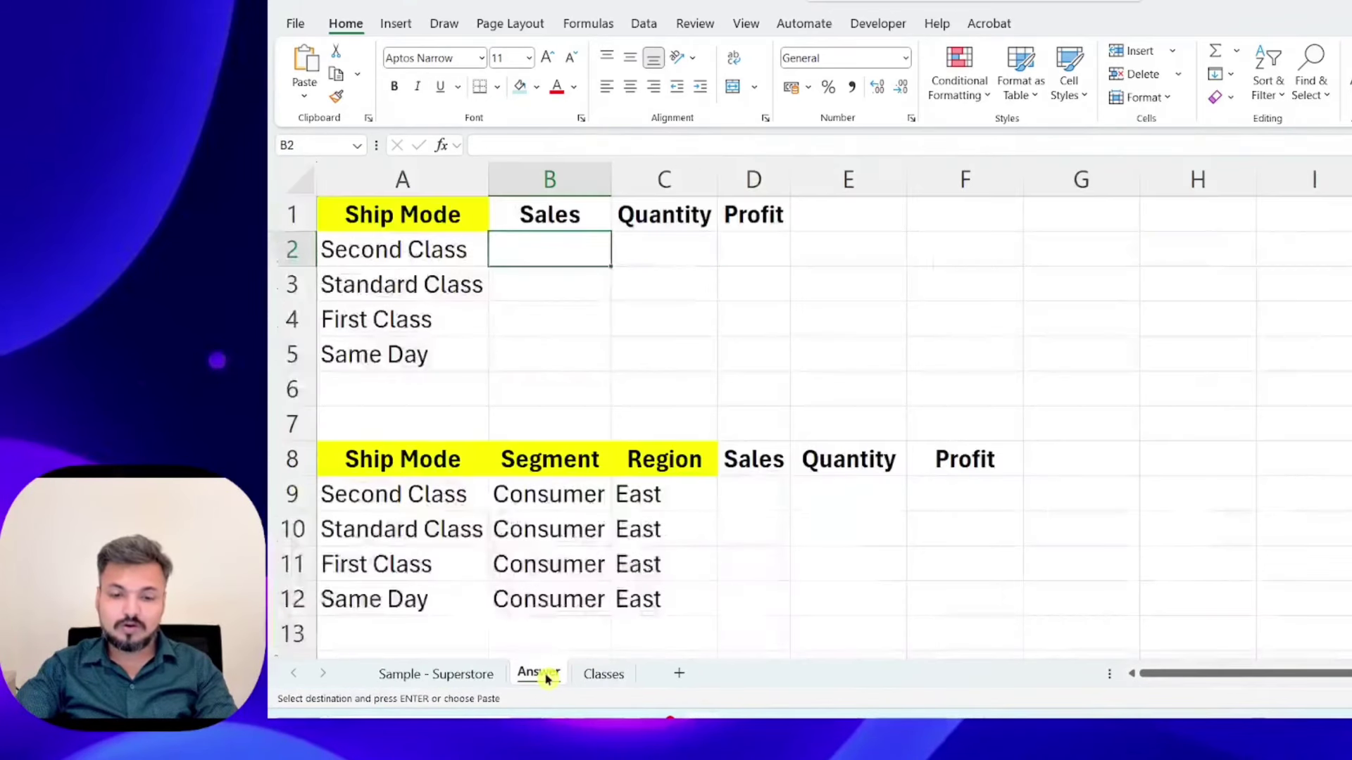
left_click(749, 491)
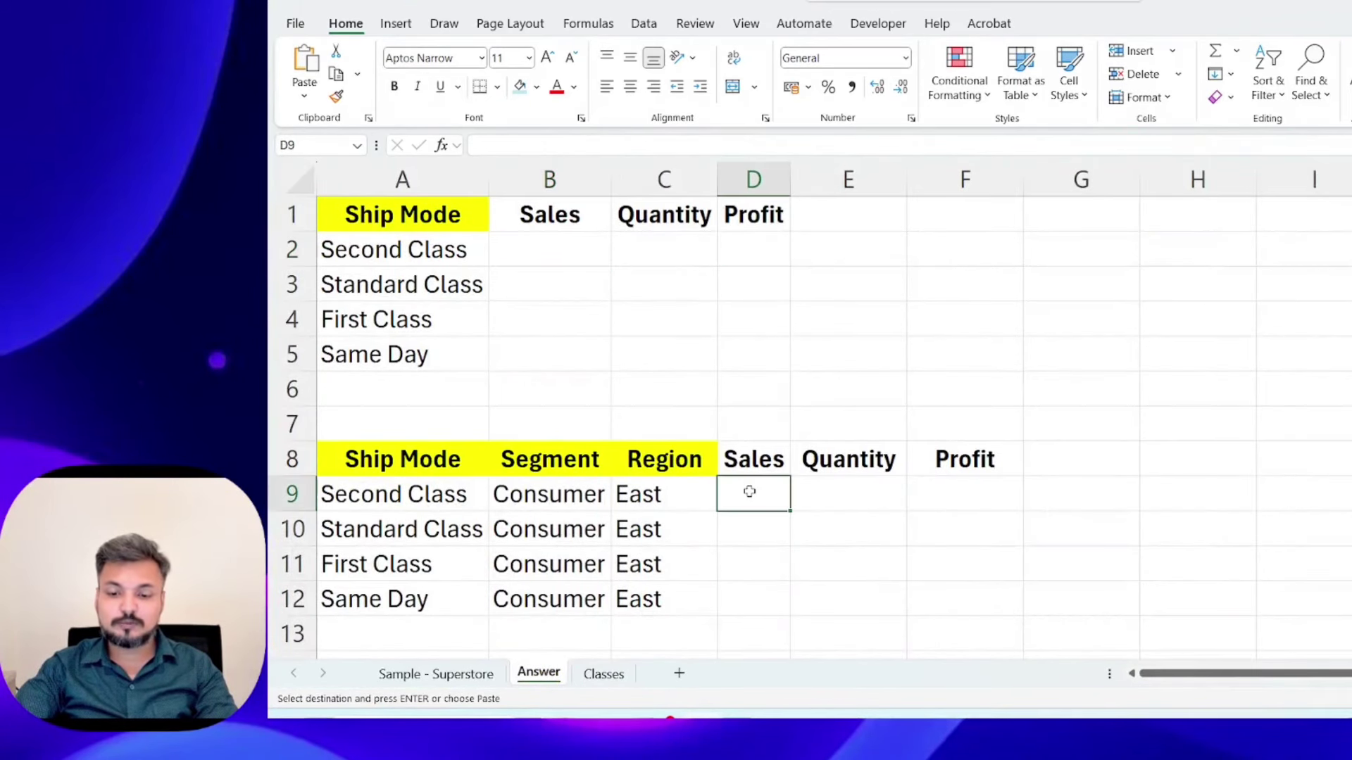
left_click(857, 501)
left_click(968, 493)
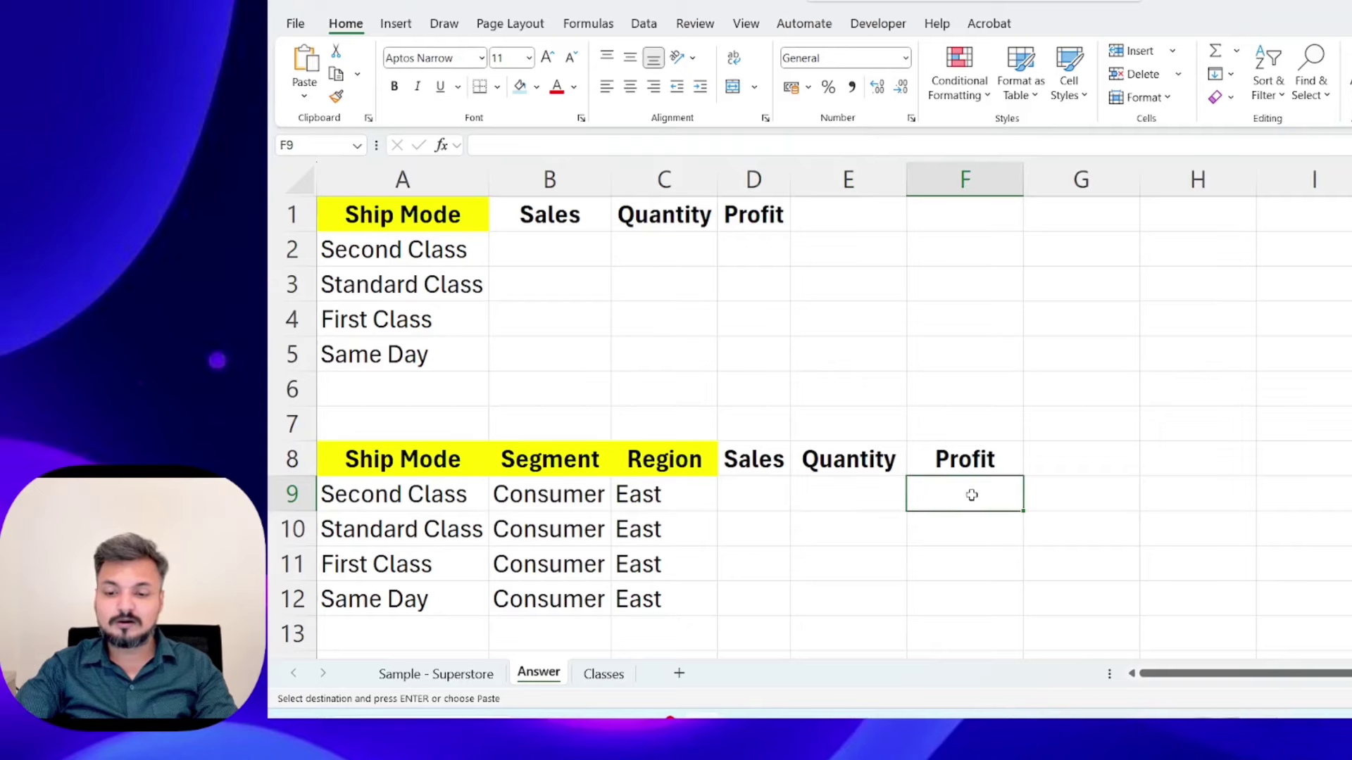
left_click(537, 250)
left_click(691, 241)
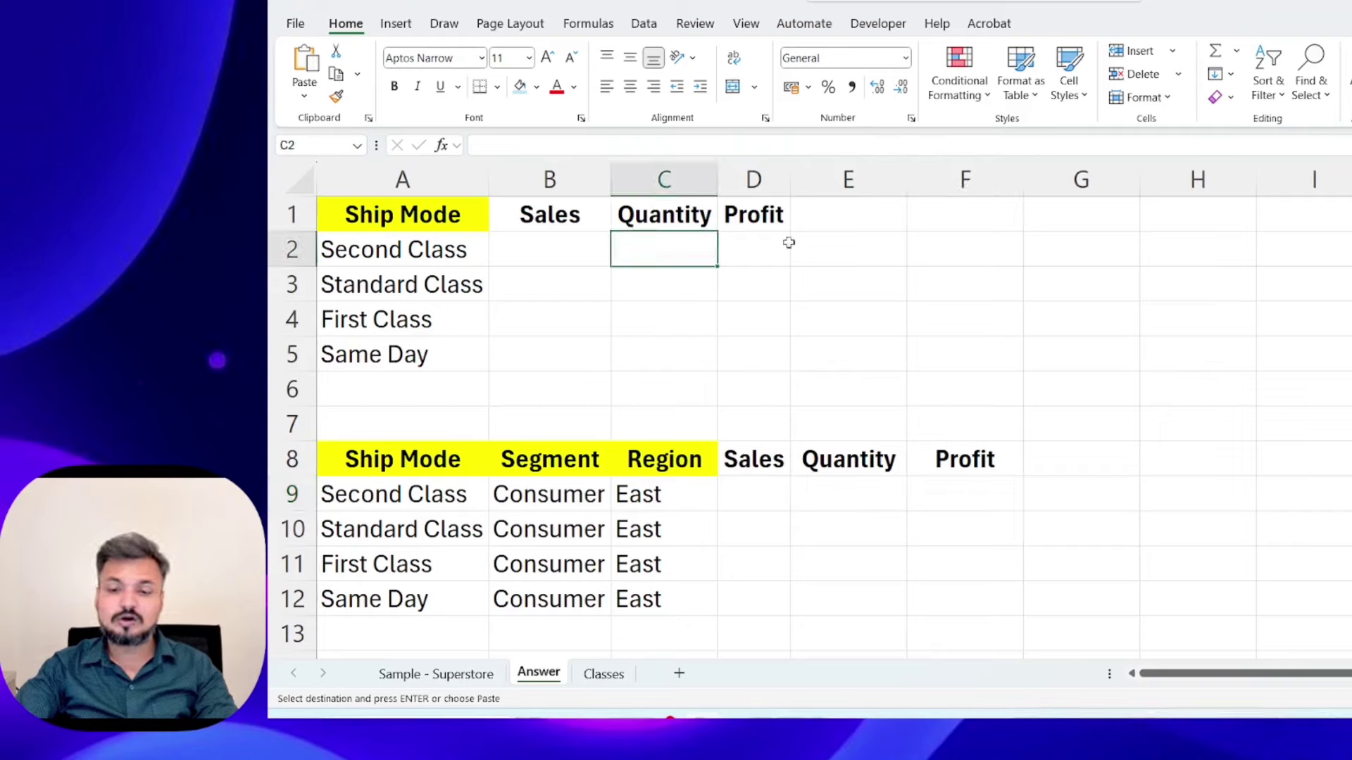
left_click(781, 240)
left_click(393, 208)
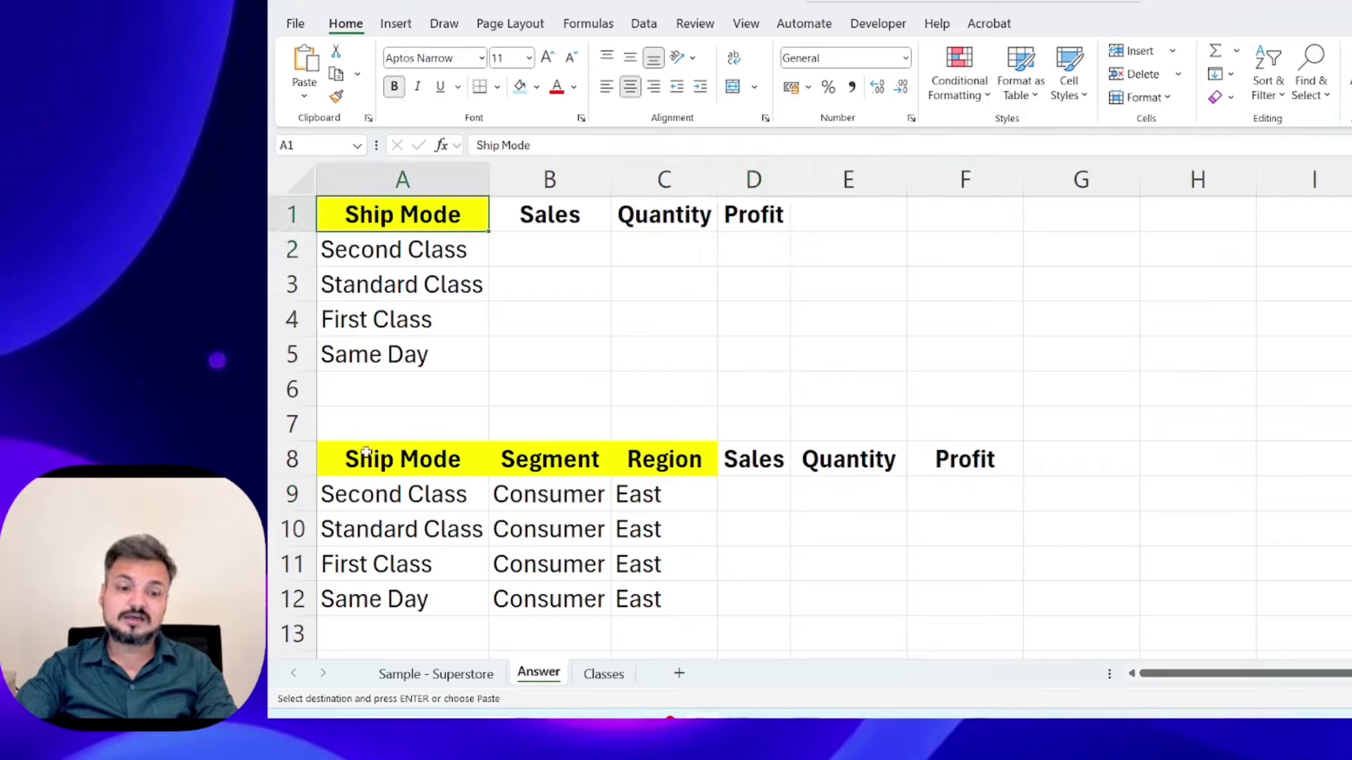
left_click(761, 491)
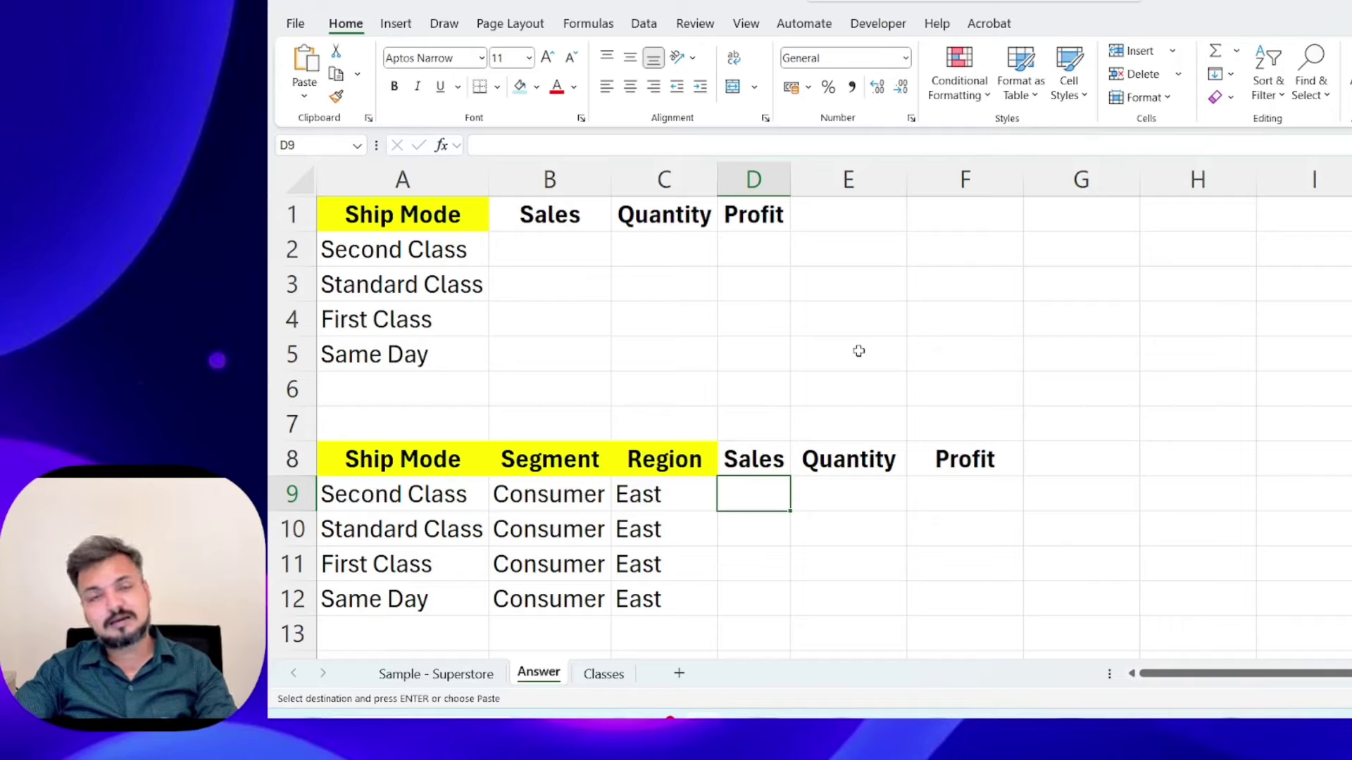
left_click(552, 262)
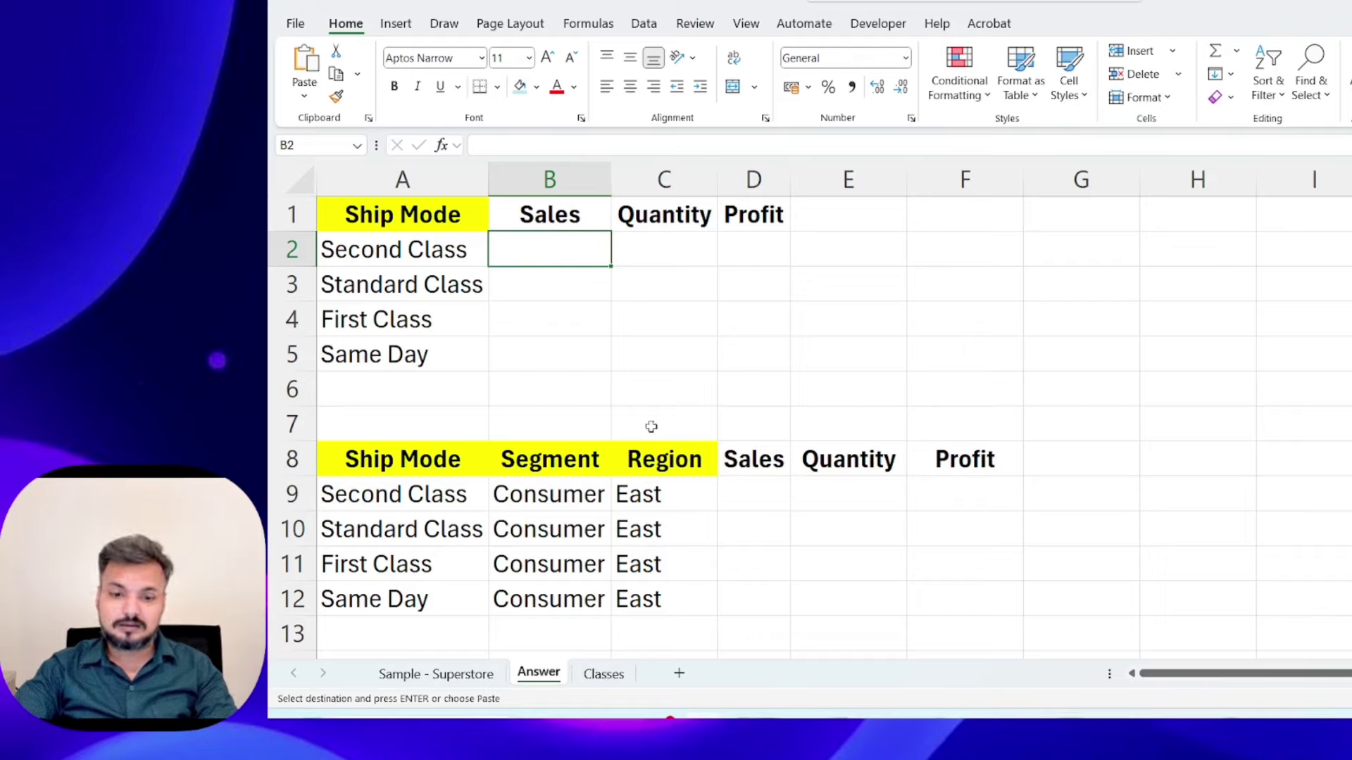
left_click(736, 498)
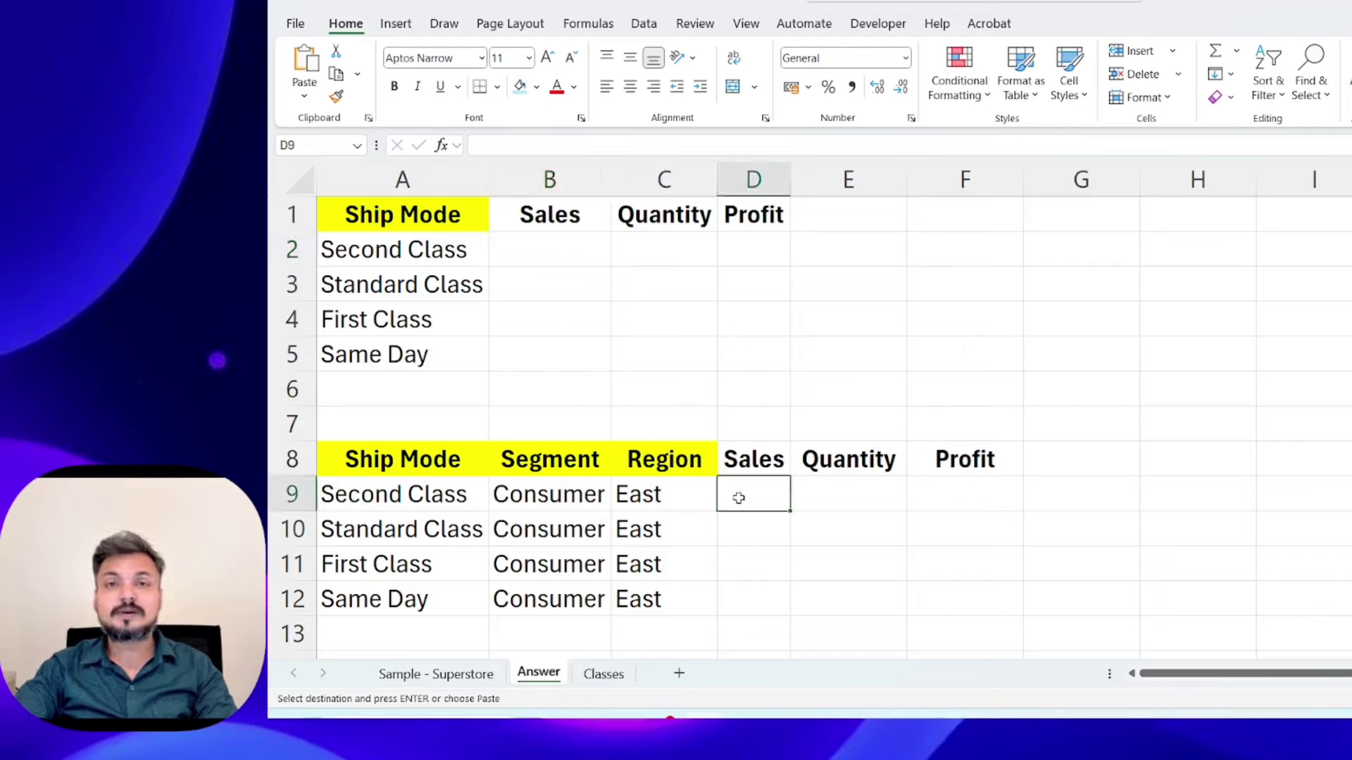